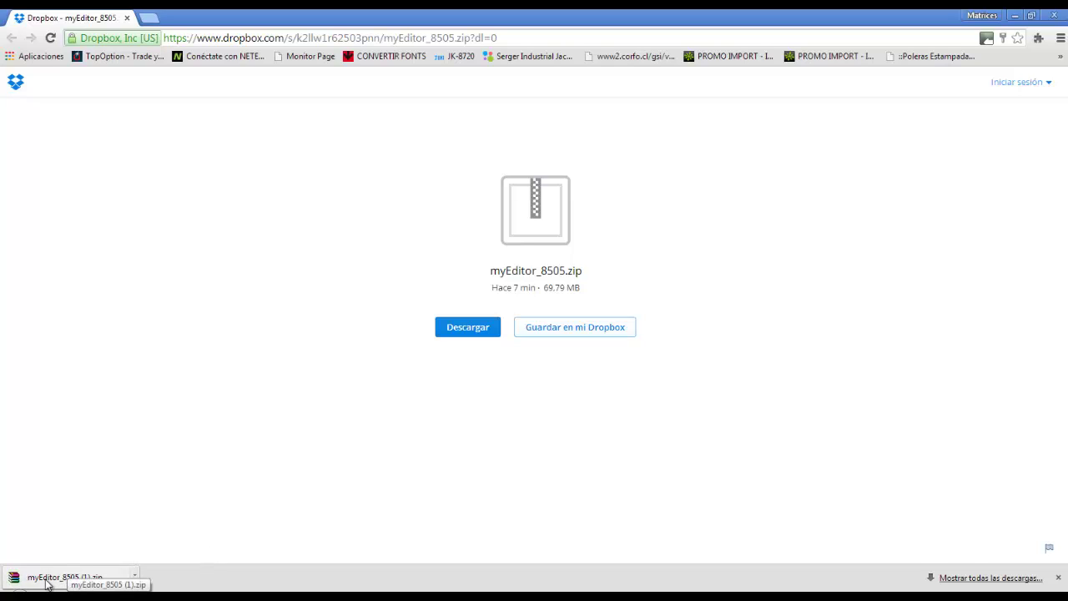
Open the downloaded myEditor_8505 (1).zip archive and extract myEditor_8505.exe to the desktop (Escritorio)
click(47, 581)
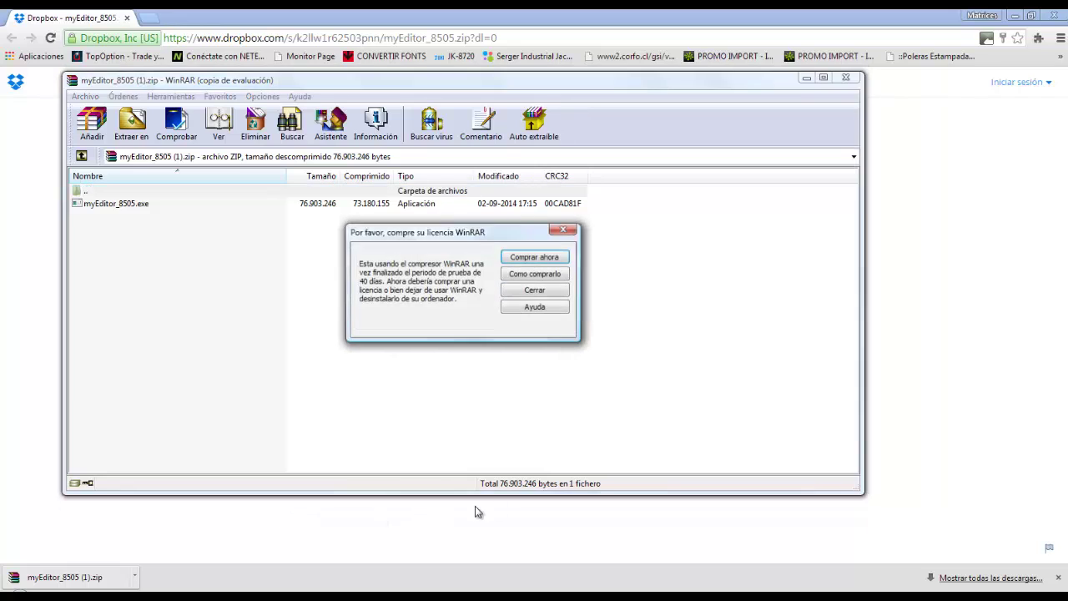
click(535, 291)
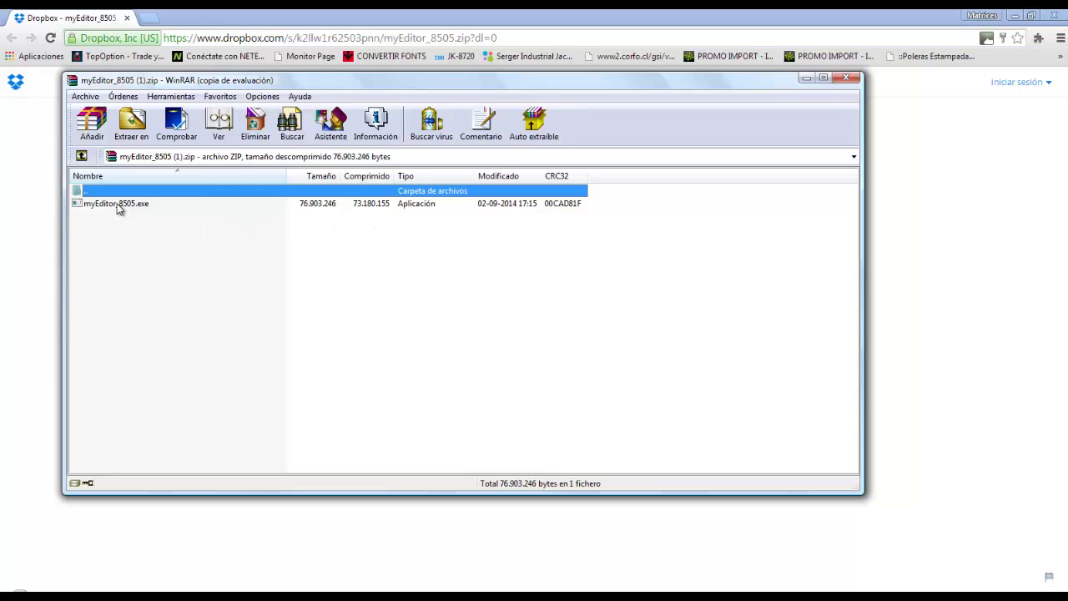
click(119, 207)
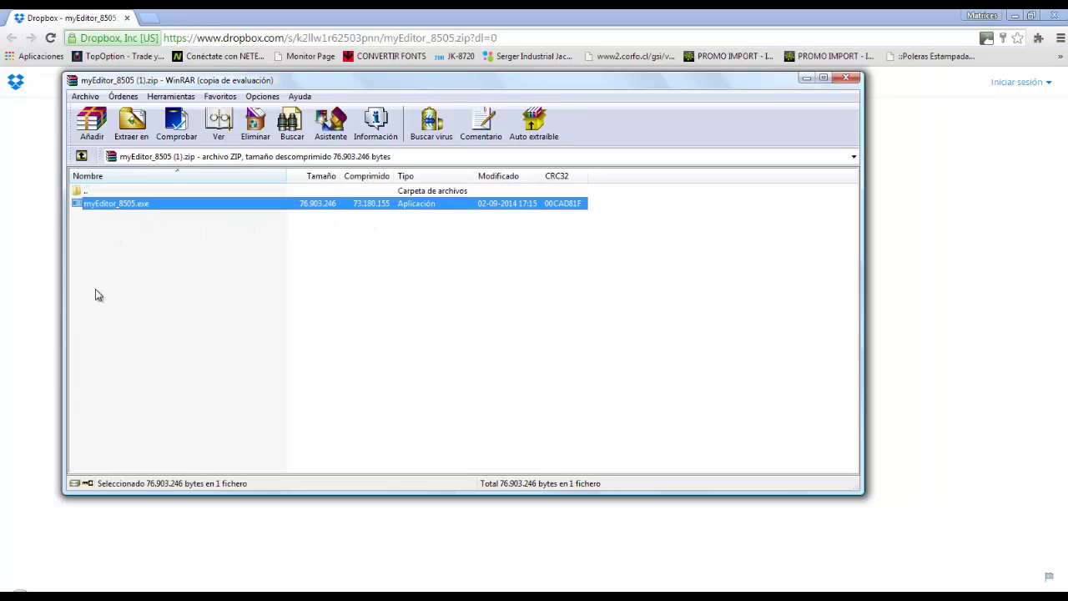
right_click(131, 212)
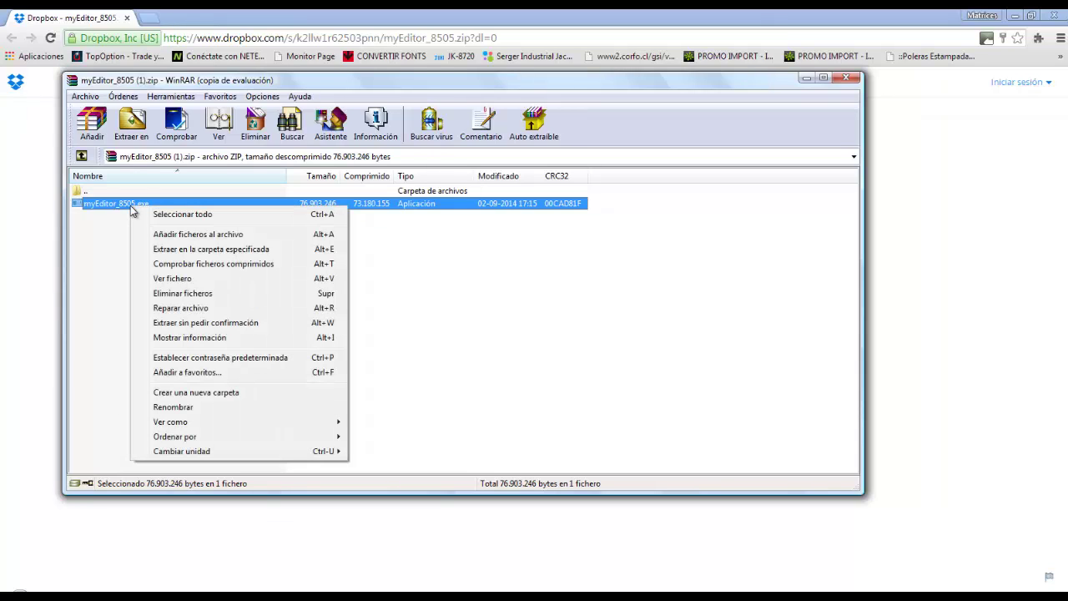
click(212, 249)
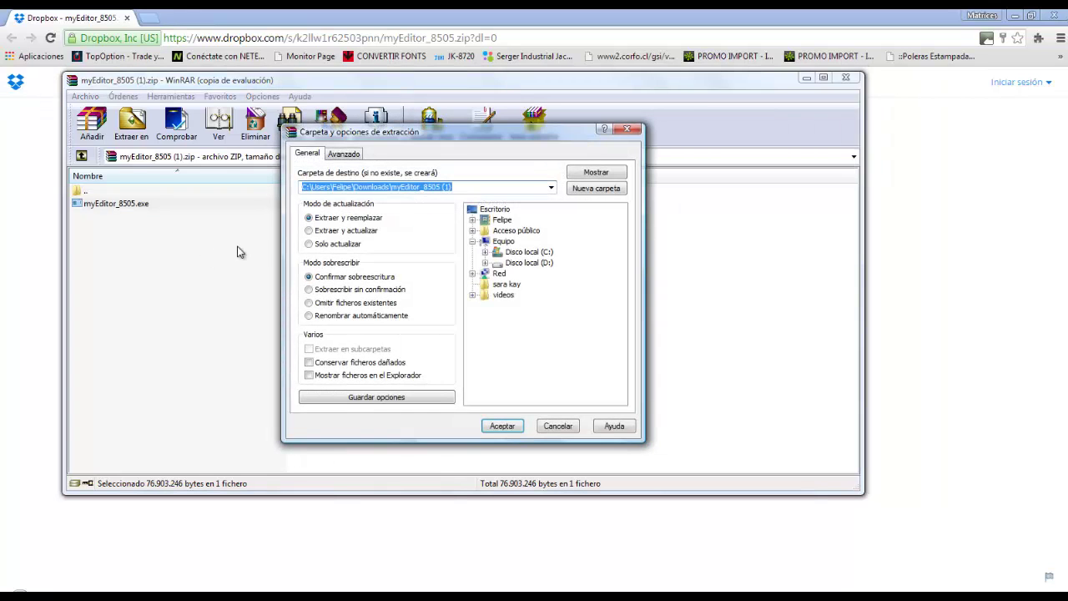
click(496, 211)
click(503, 427)
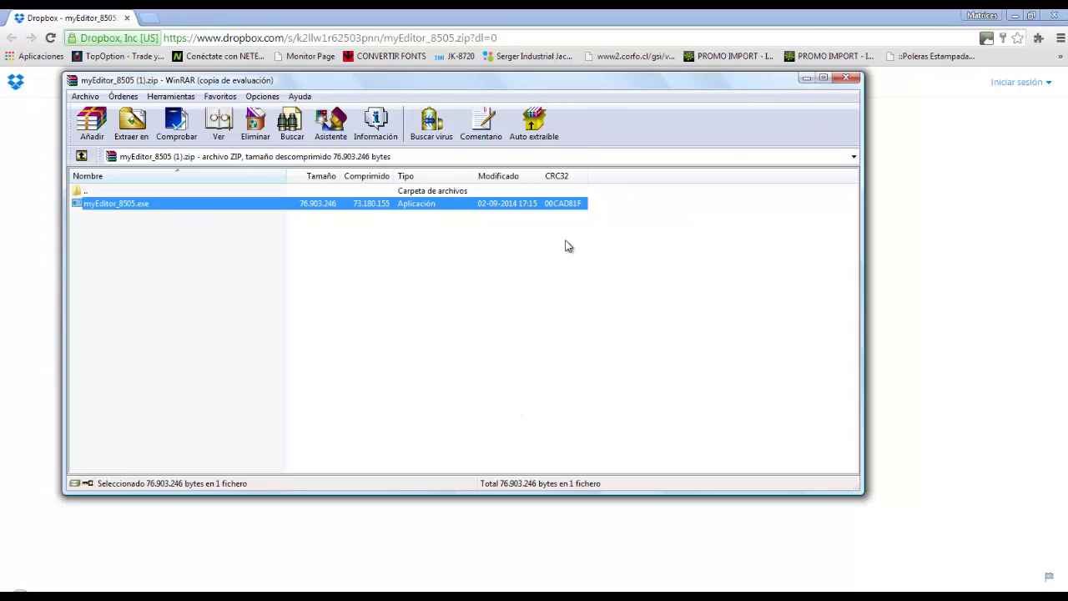
Close the archive window, the browser and the e-mail message to get back to the desktop
click(843, 80)
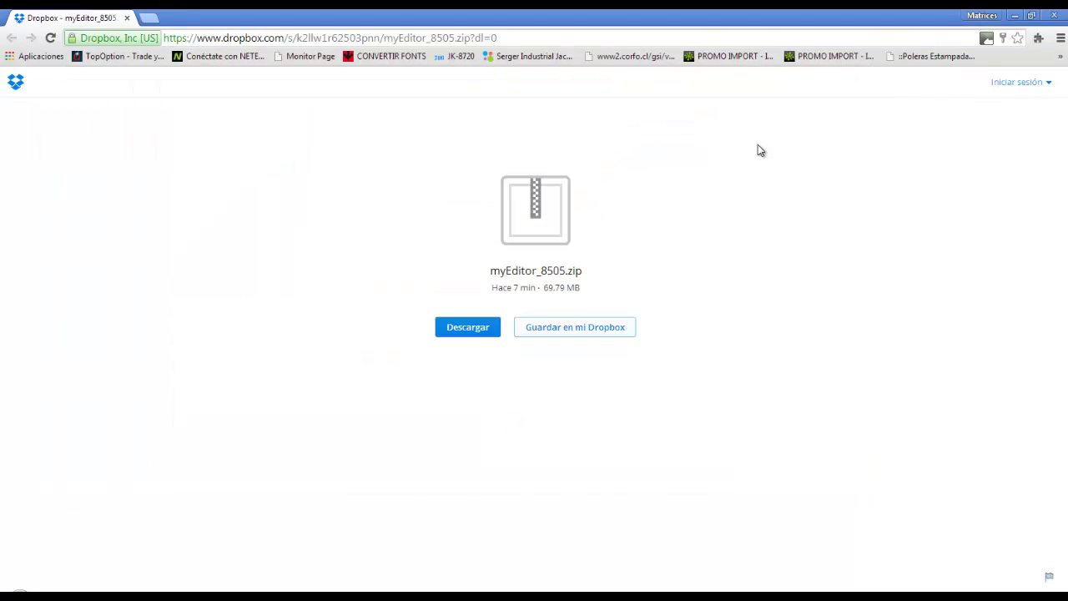
click(1055, 16)
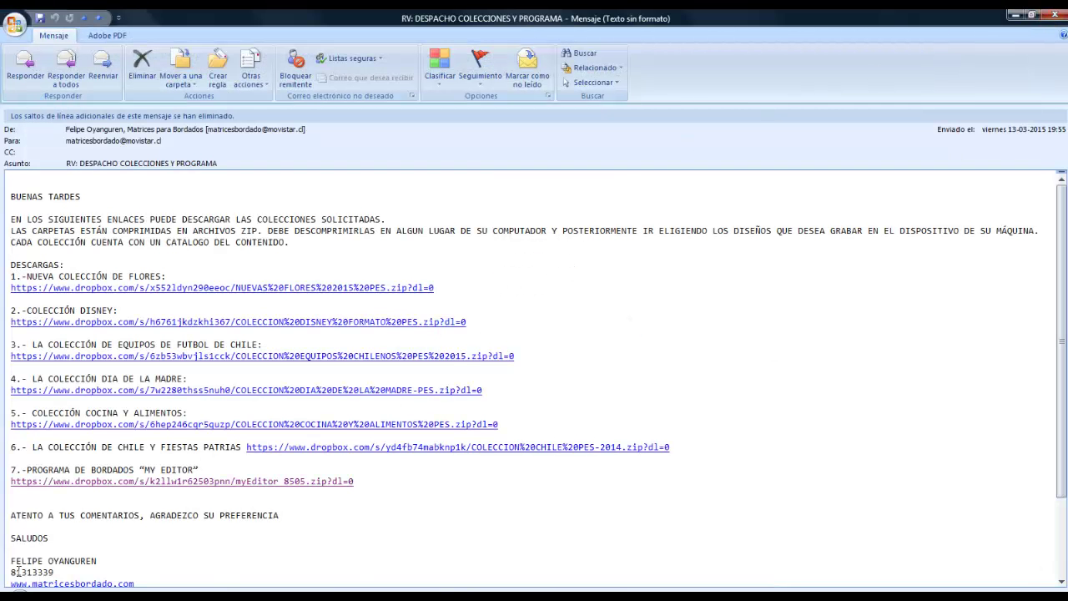
click(1053, 14)
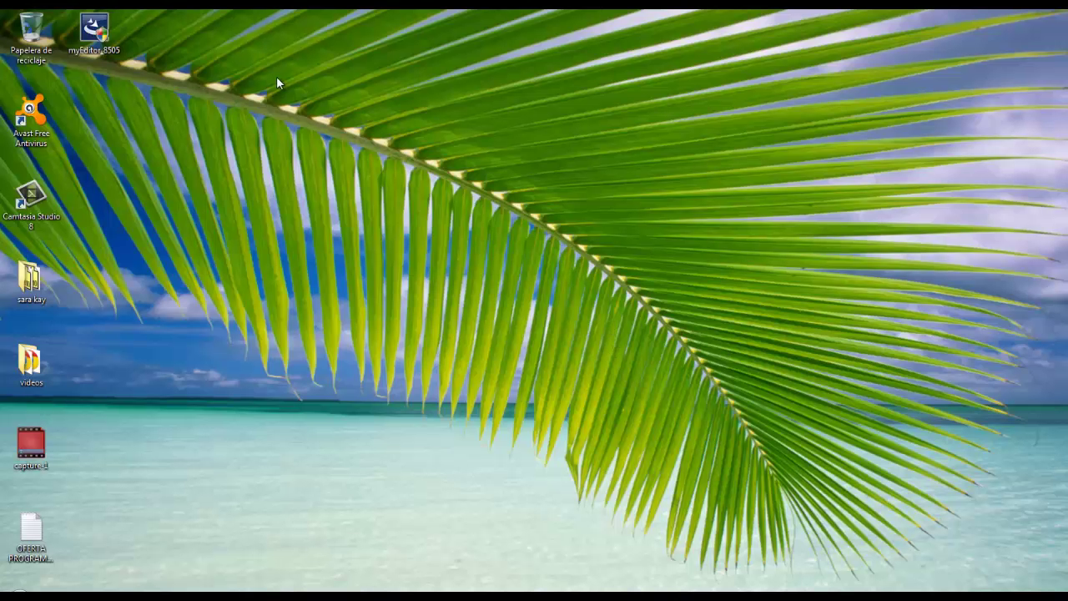
Turn off automatic arrangement of the desktop icons and move the myEditor_8505 installer to an open area of the desktop
click(95, 40)
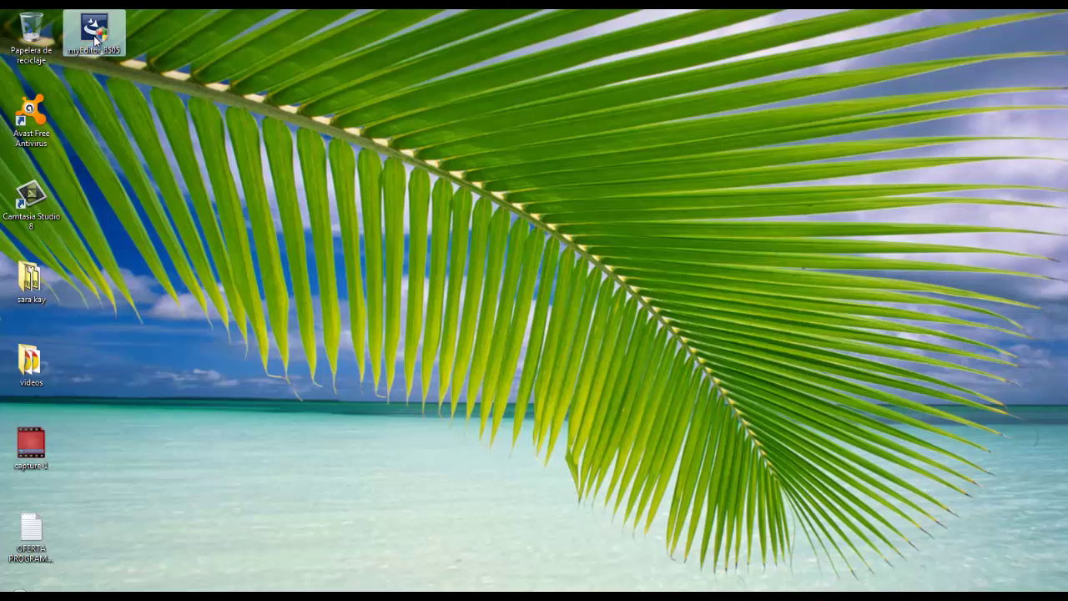
click(143, 48)
right_click(197, 77)
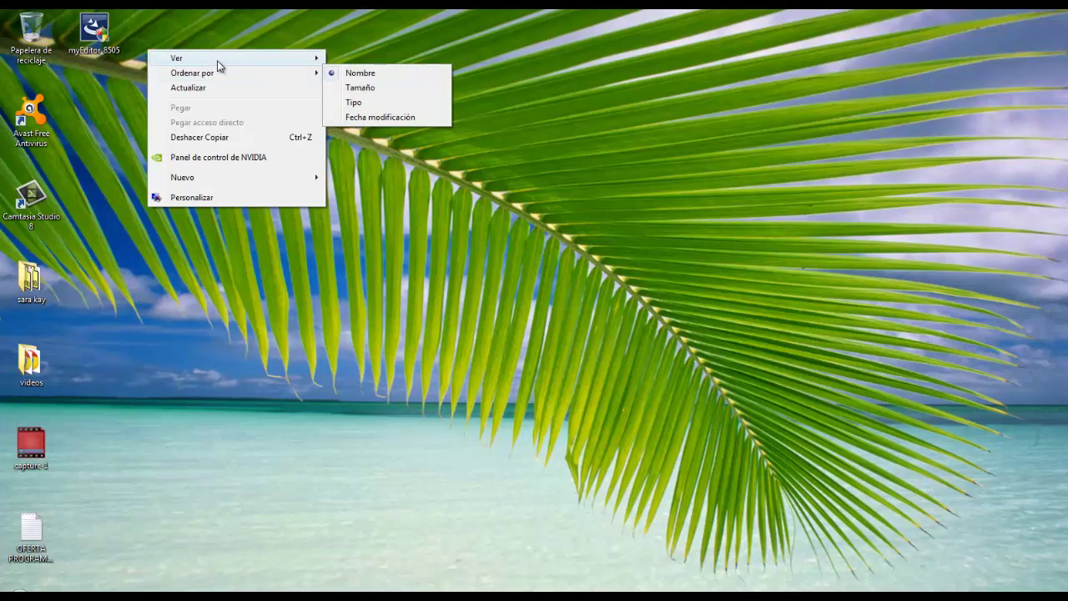
mouse_move(225, 58)
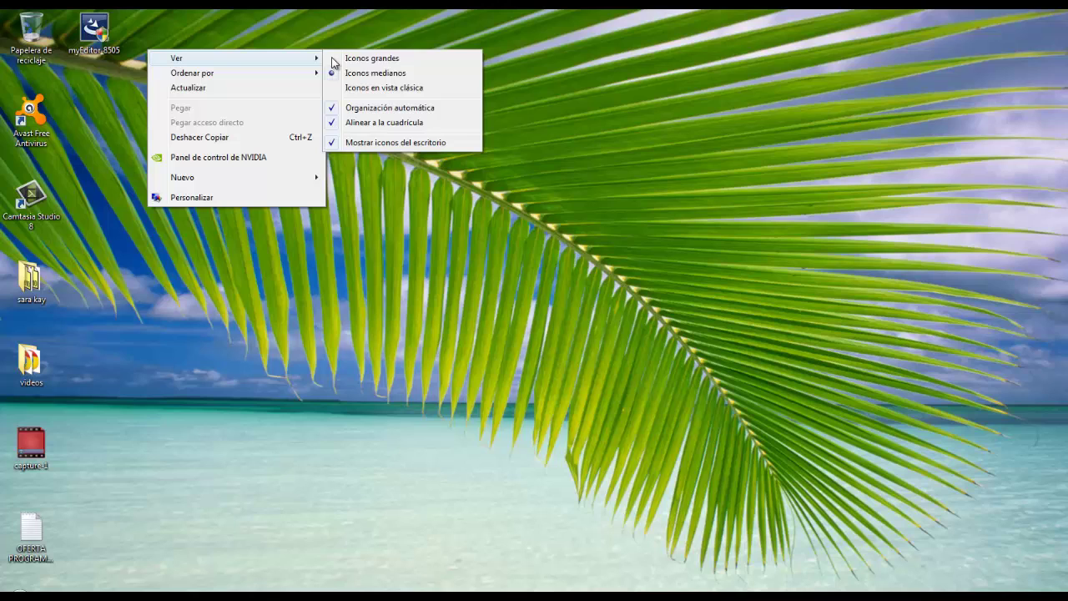
click(388, 108)
drag(121, 54, 475, 453)
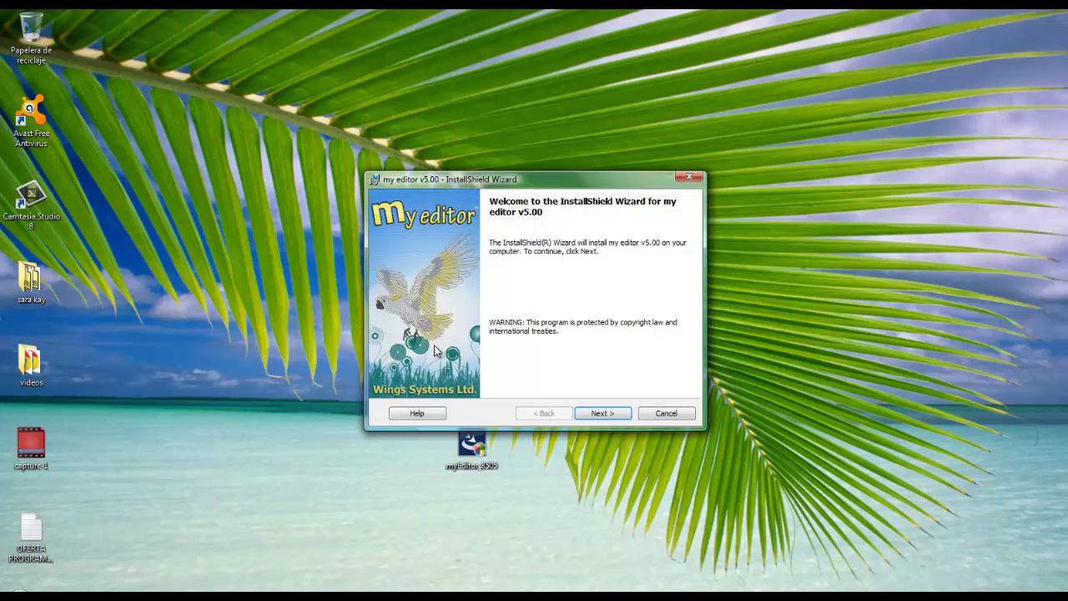
In the my editor v5.00 installer, accept the license terms and keep the default customer information and destination folder C:\Program Files\myeditor\
click(598, 414)
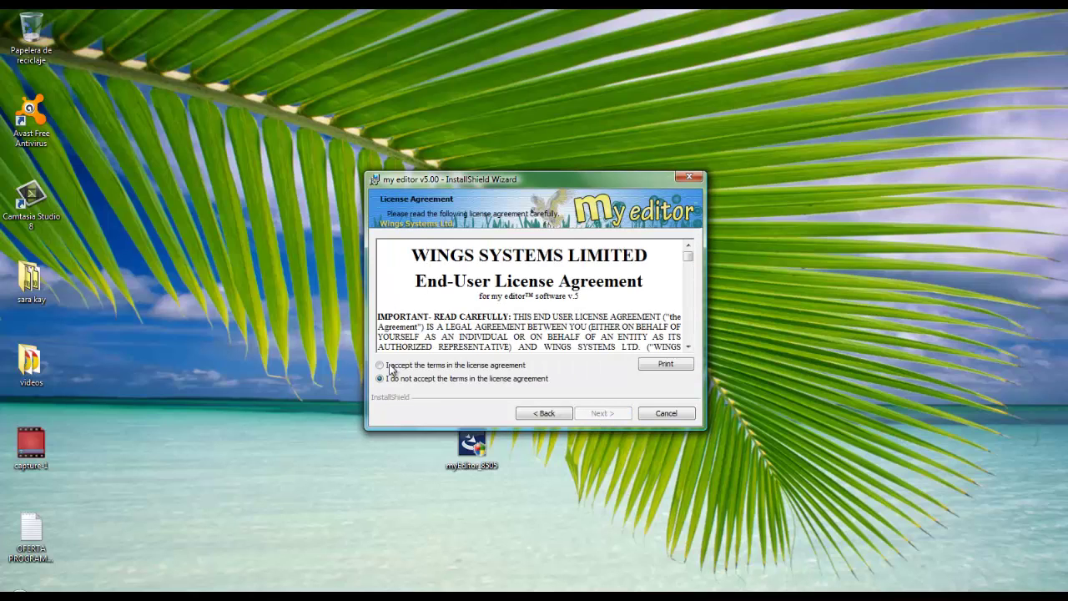
click(380, 367)
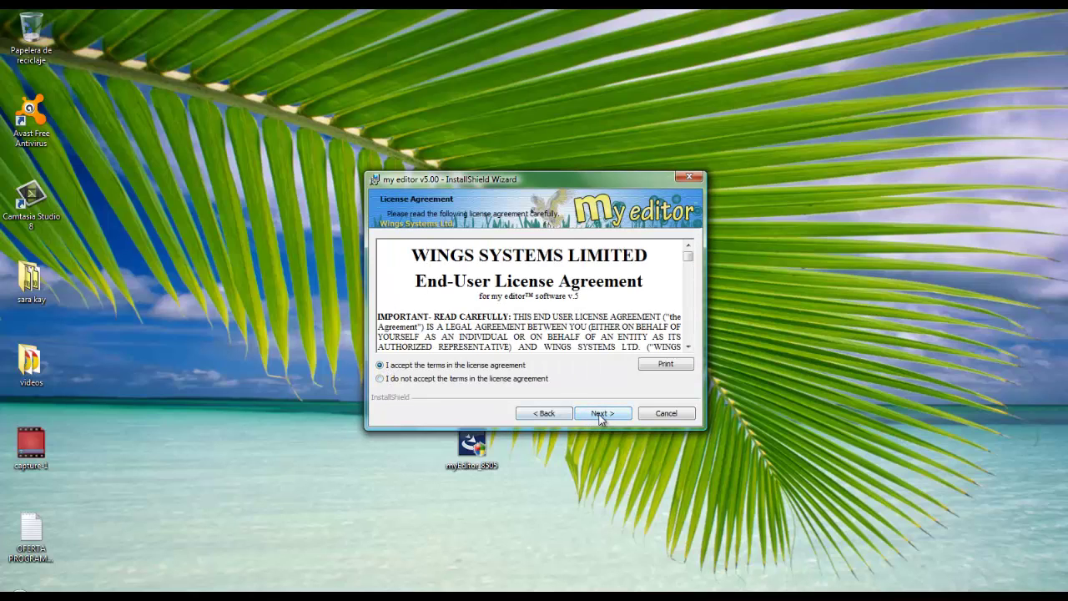
click(599, 414)
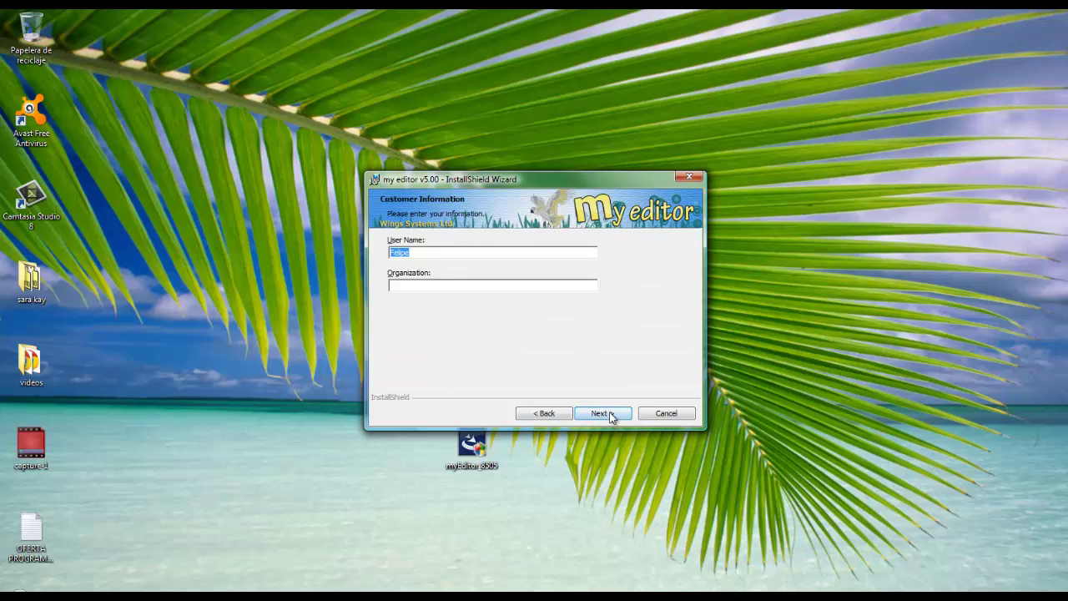
click(611, 417)
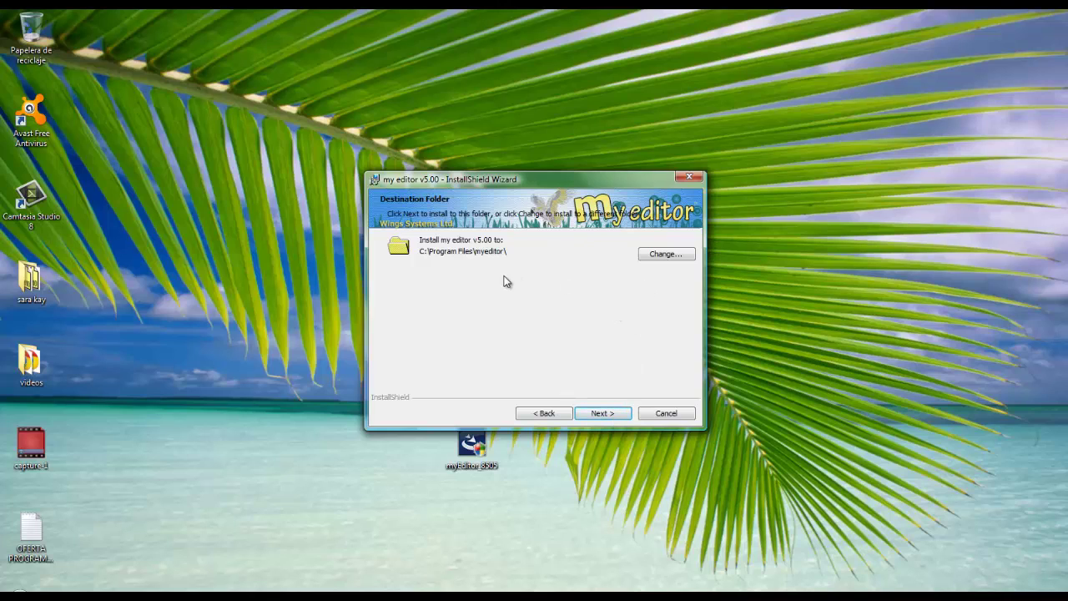
click(598, 415)
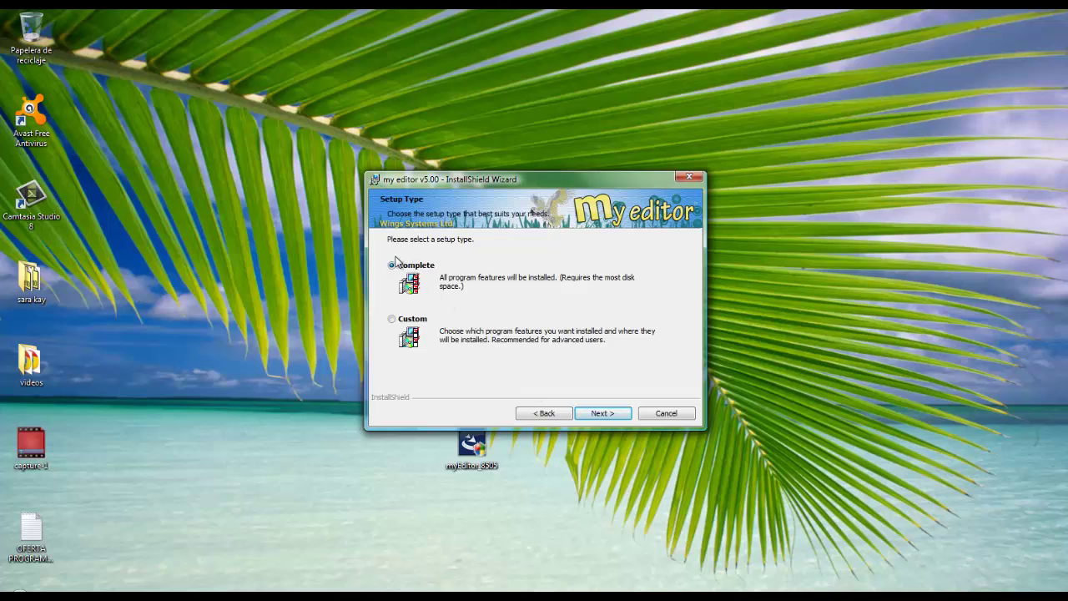
Install my editor v5.00 with the Complete setup type, handling all supported embroidery formats, and finish the wizard
click(600, 414)
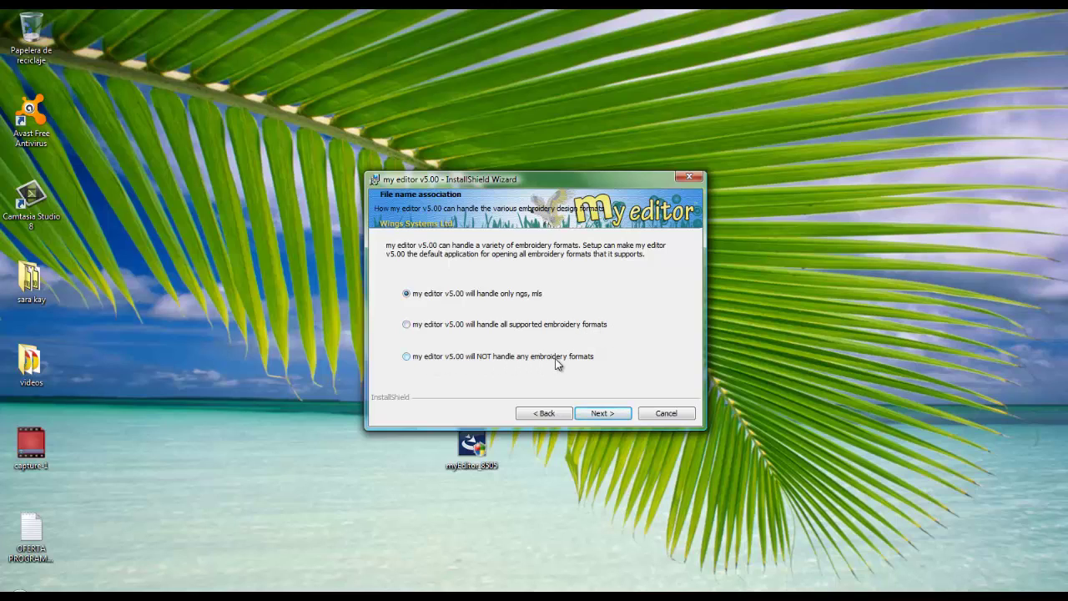
click(407, 326)
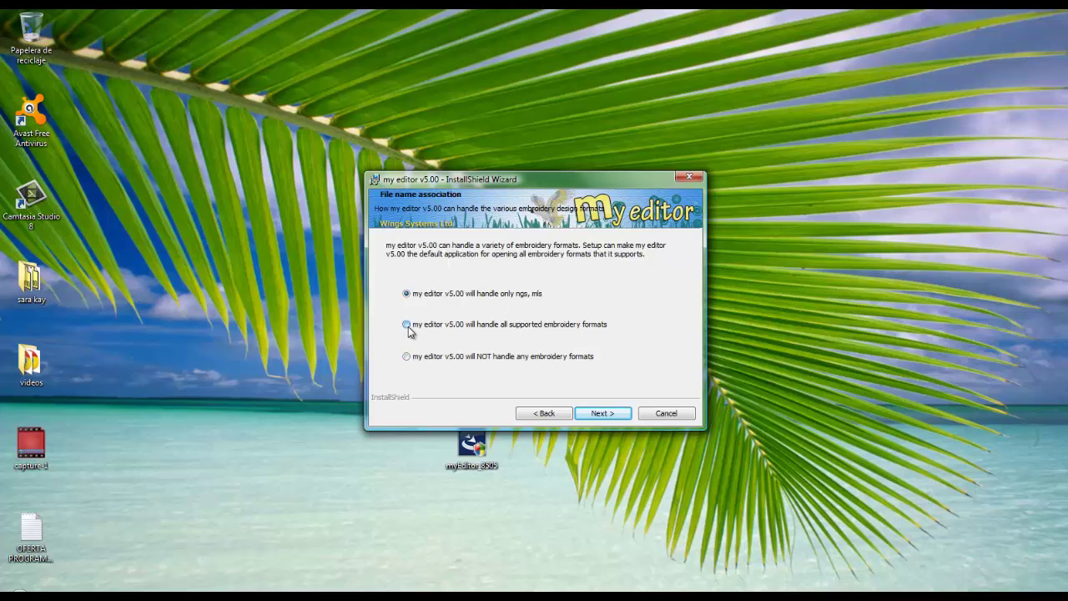
click(609, 417)
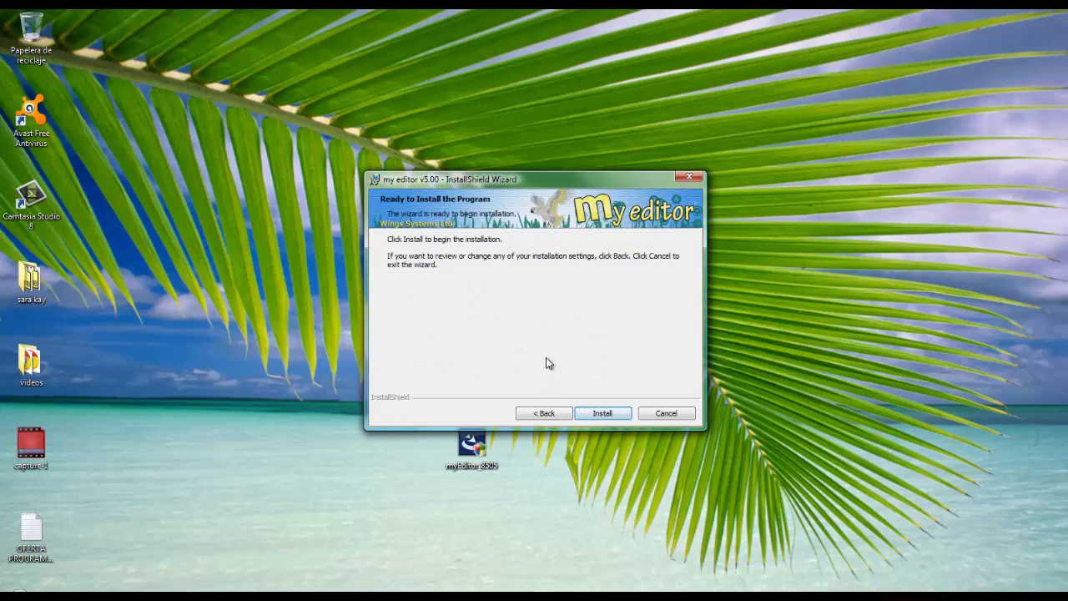
click(595, 413)
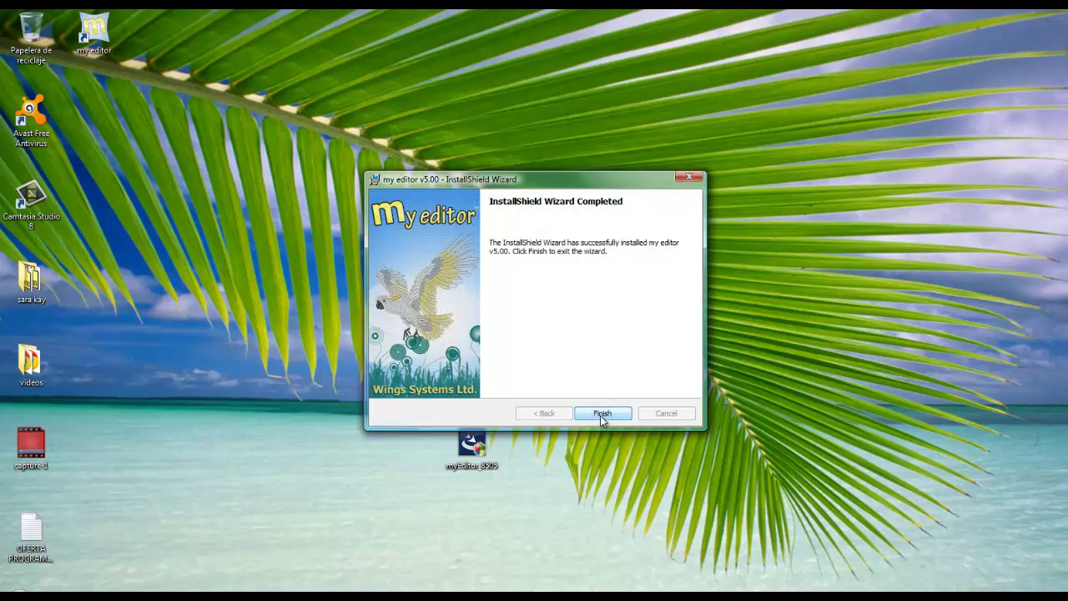
click(601, 417)
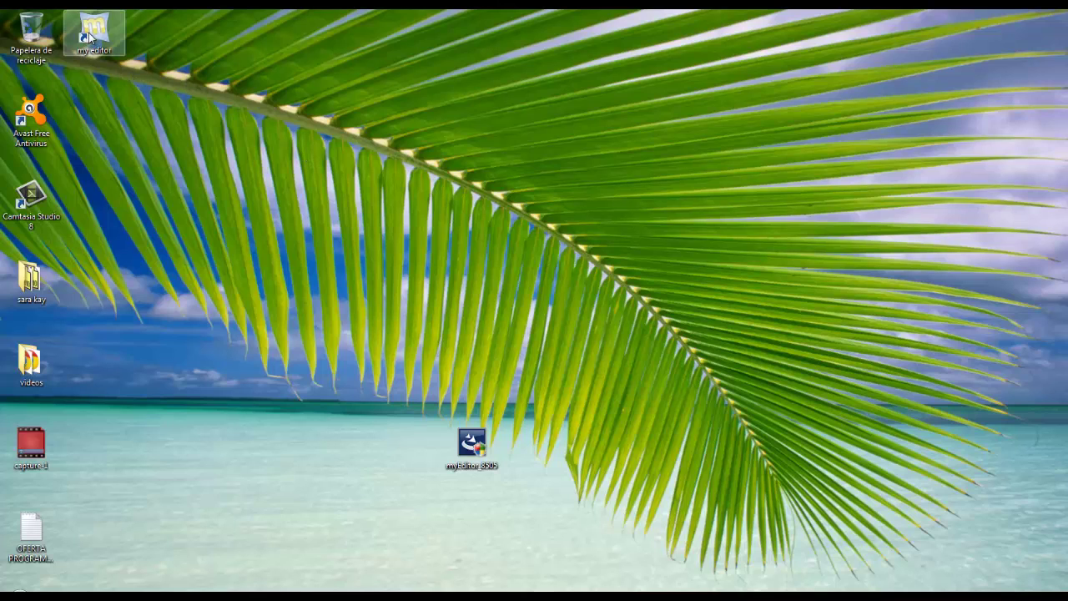
Move the myEditor_8505 installer beside the OFERTA PROGRAM... file and put the my editor shortcut in the installer's former place
drag(90, 35, 404, 443)
drag(465, 463, 100, 542)
drag(417, 457, 478, 455)
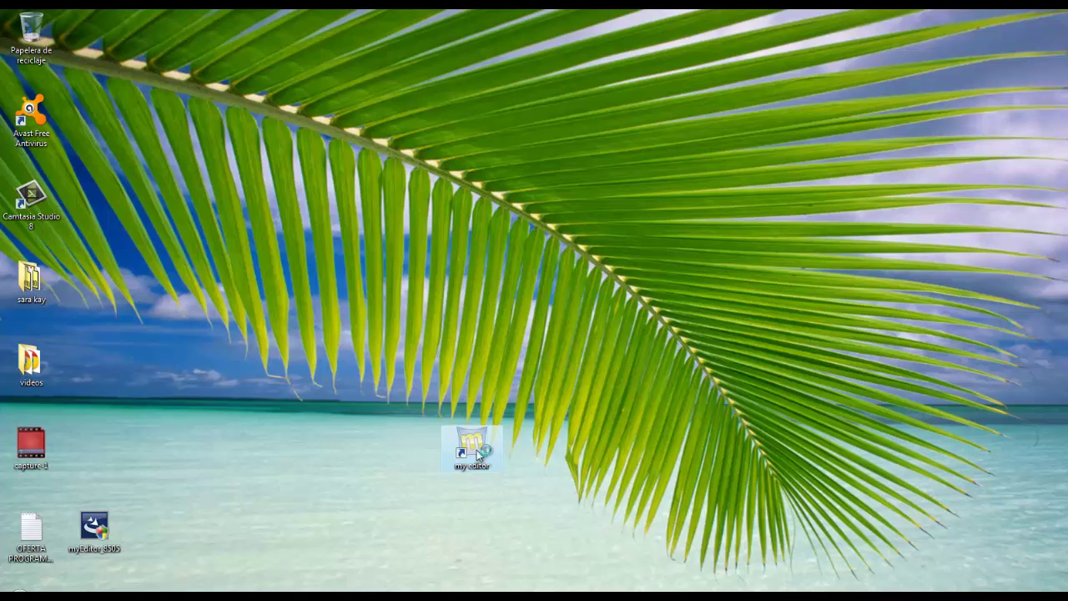
Launch my editor and select Spanish as the interface language in its options
key(Return)
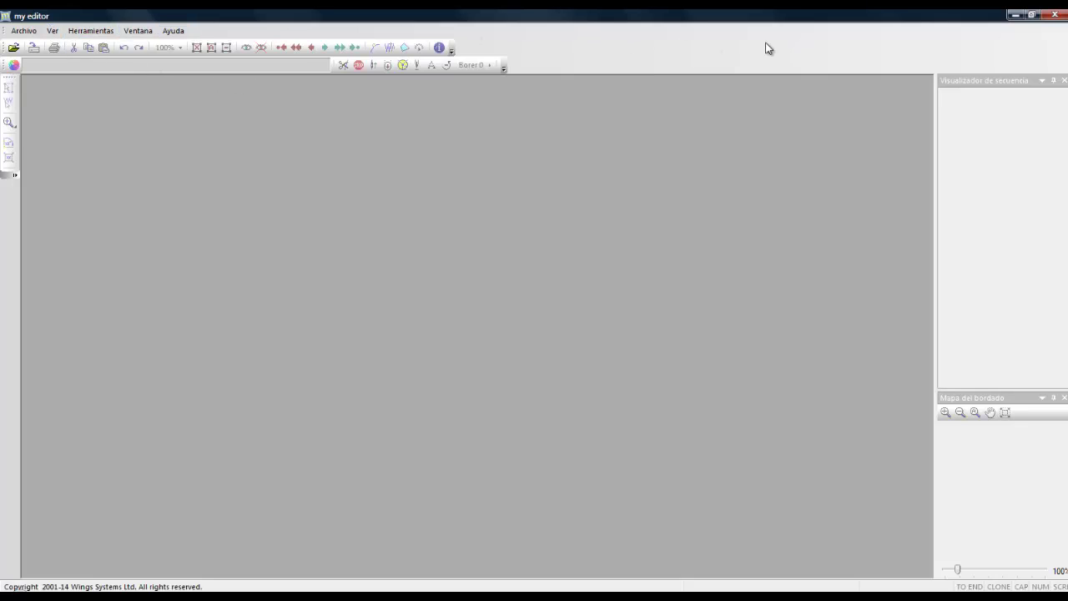
click(95, 35)
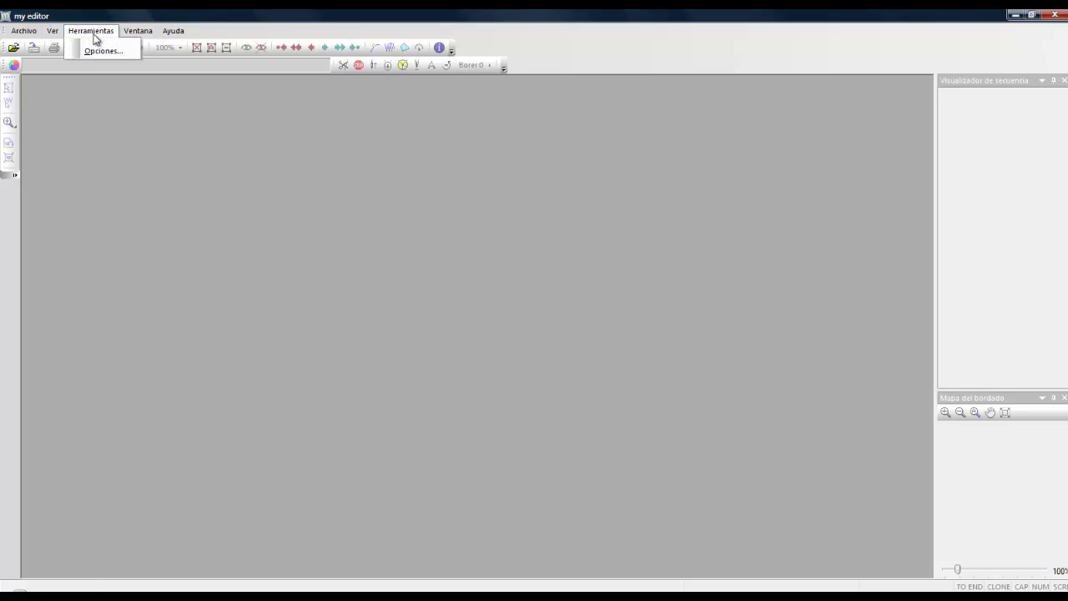
click(92, 51)
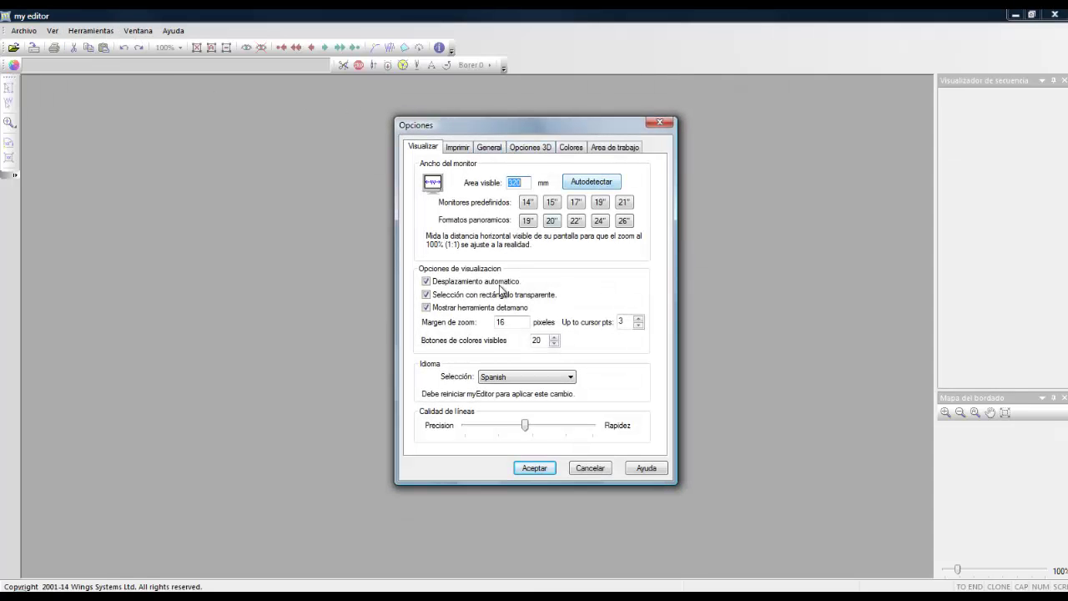
click(495, 381)
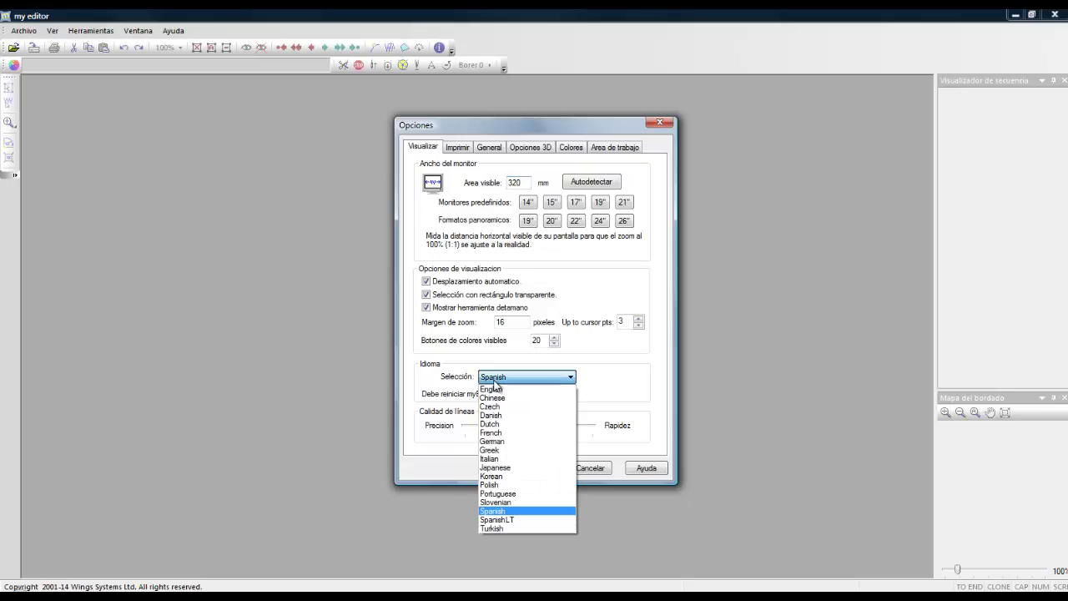
click(492, 510)
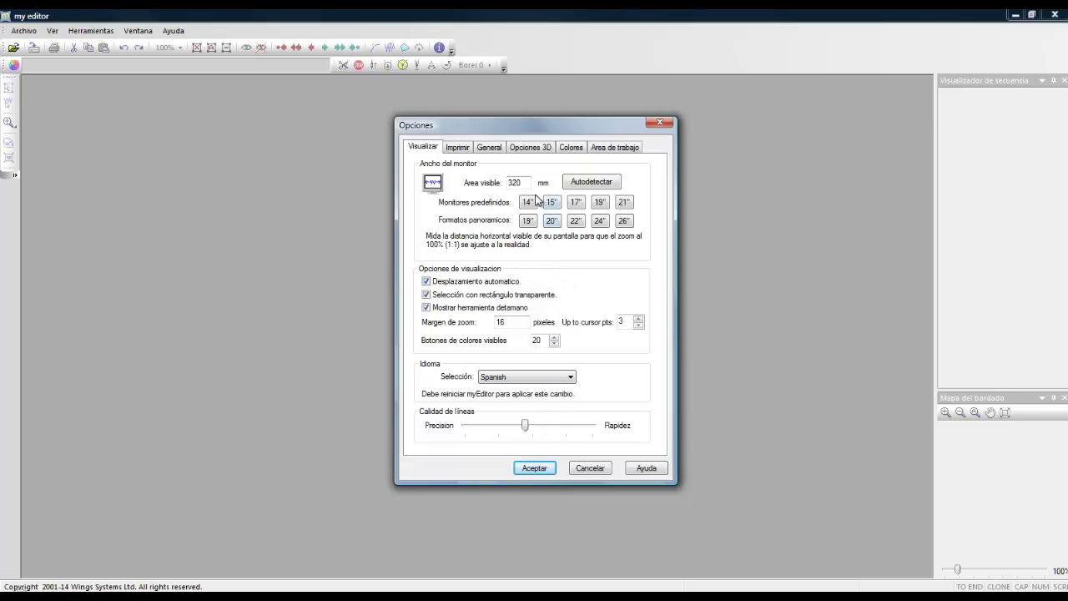
Try to autodetect the width of the monitor's visible area
click(585, 184)
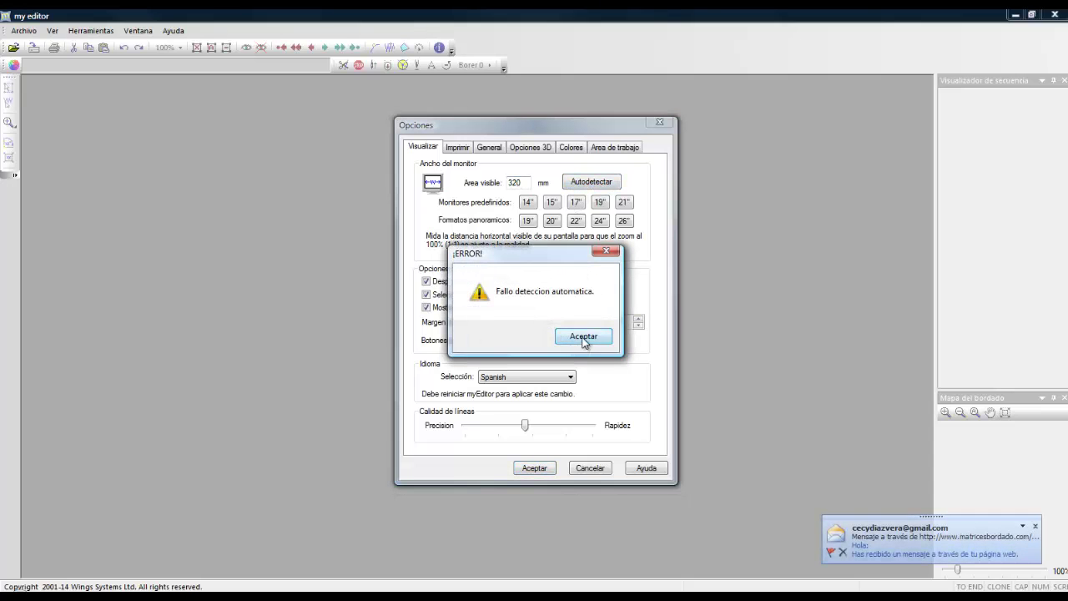
click(583, 337)
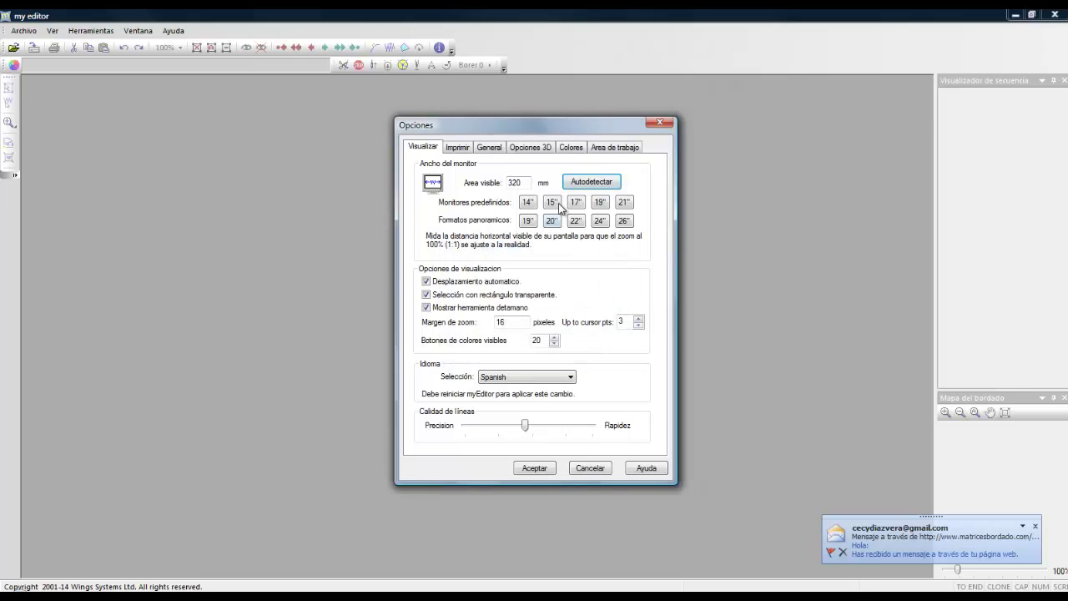
click(531, 203)
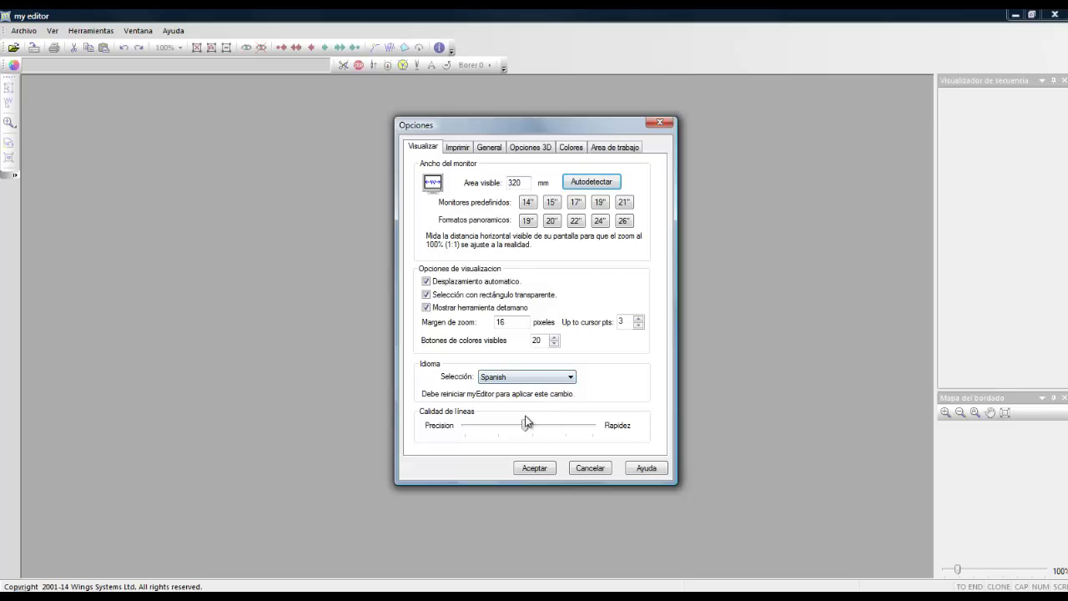
Confirm the options and restart my editor to apply the language setting
click(535, 469)
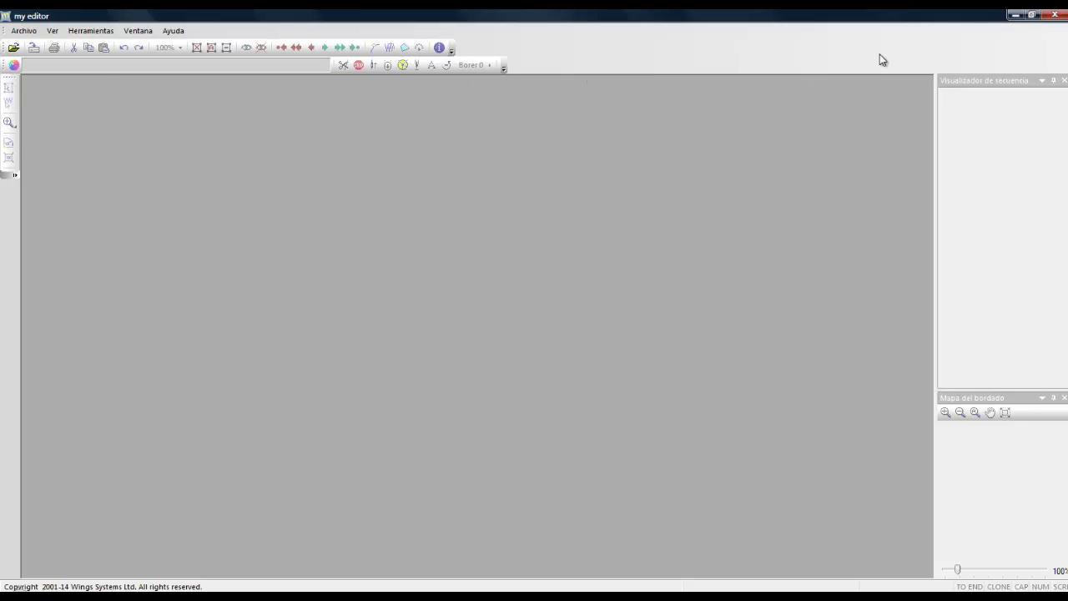
click(1055, 15)
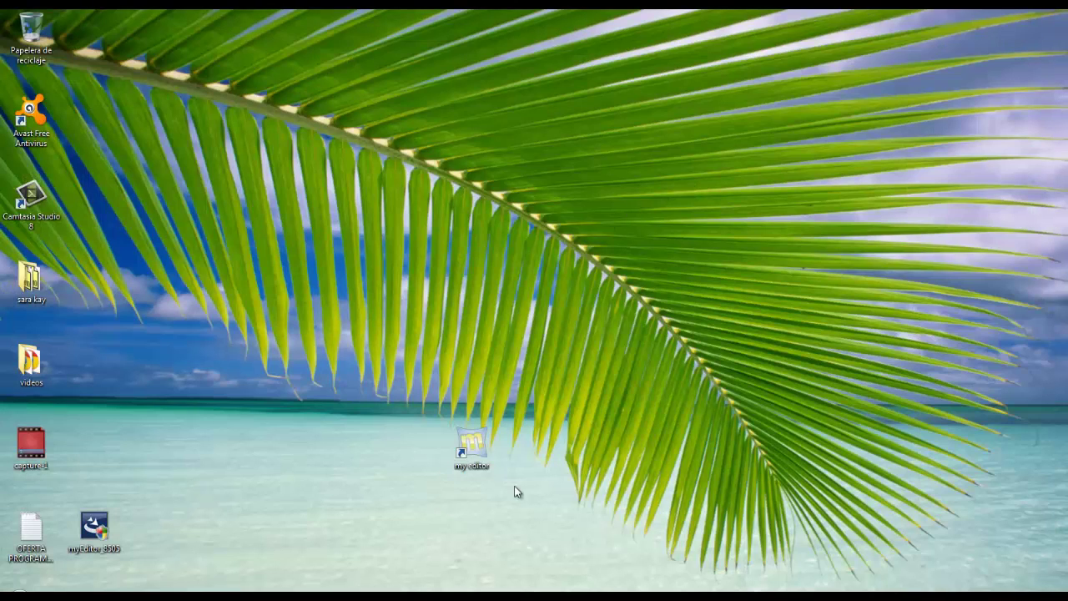
double_click(487, 464)
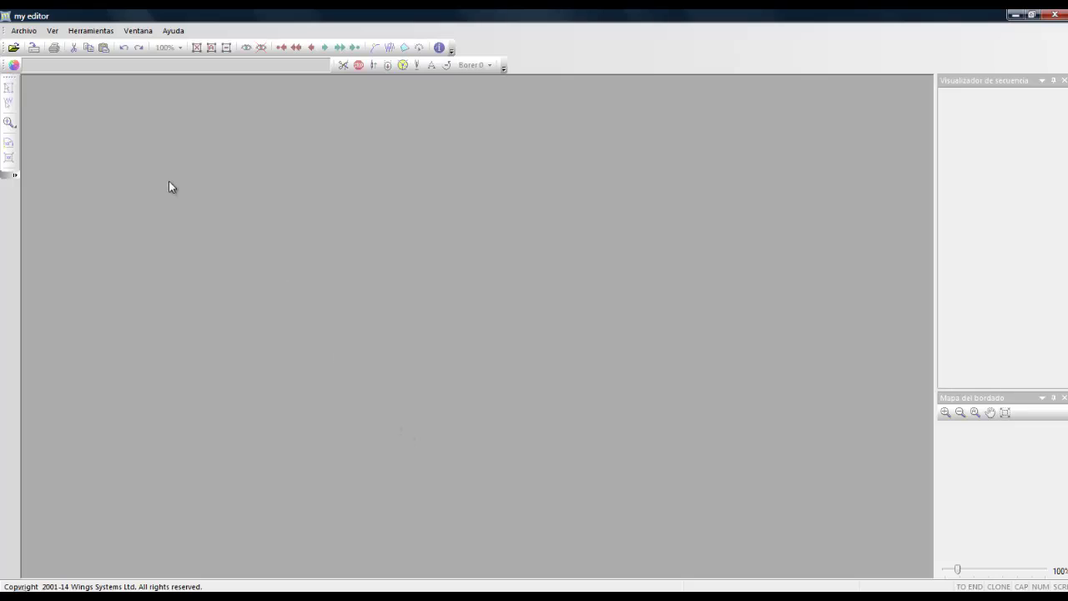
Bring up the dialog for opening a design and browse the embroidery thumbnails in the current subfolder of Designs1
click(25, 31)
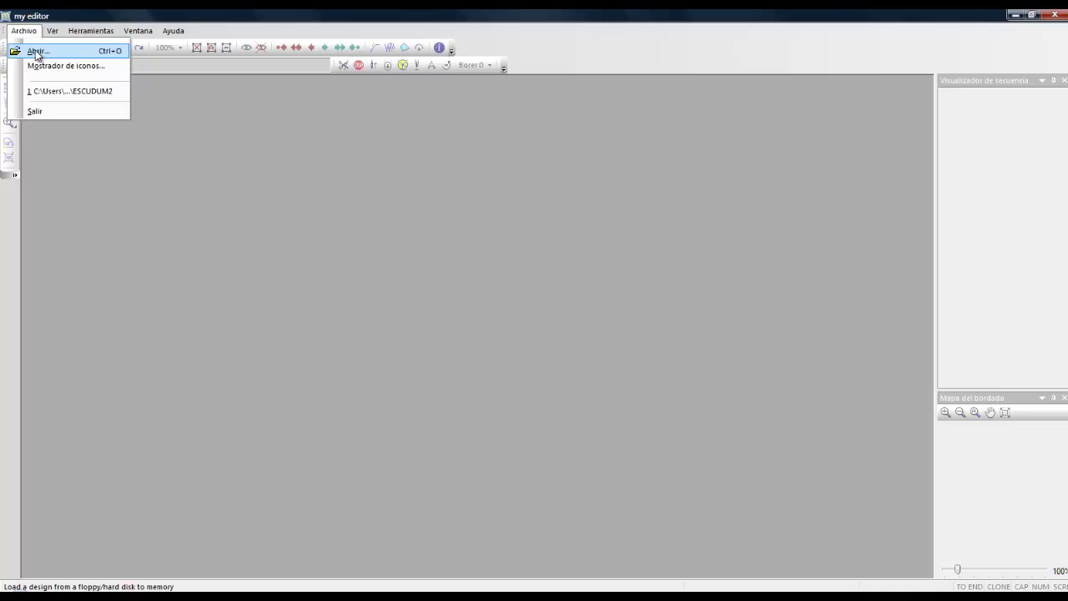
click(37, 52)
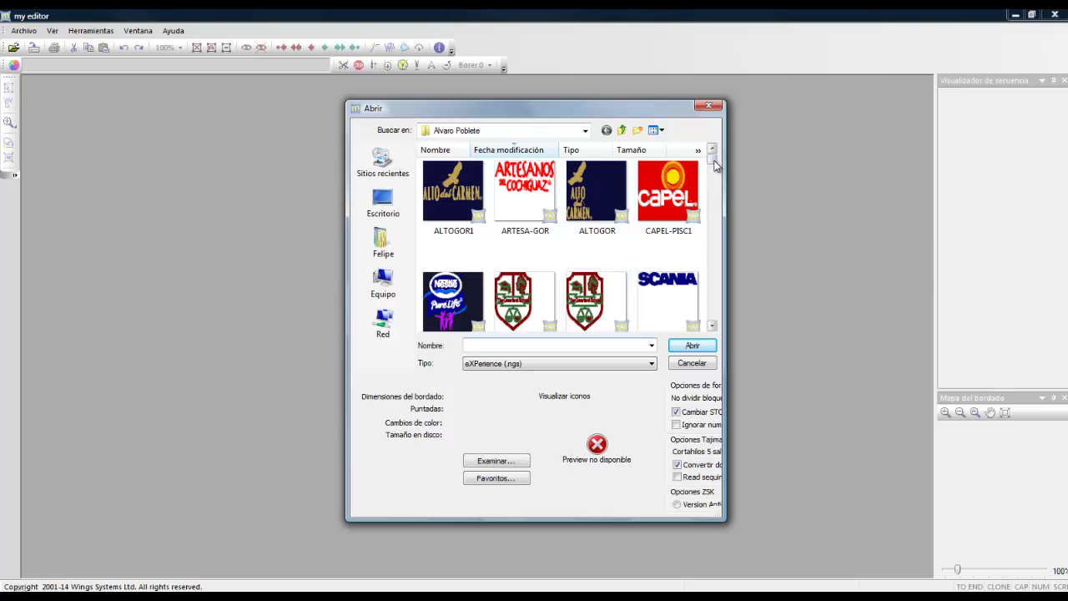
click(585, 131)
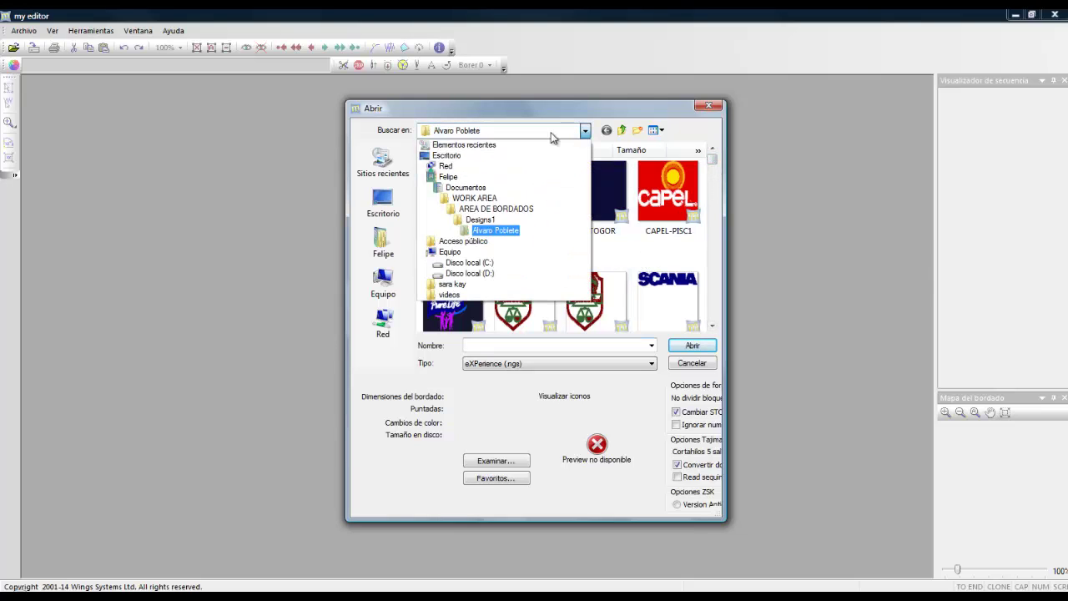
click(491, 232)
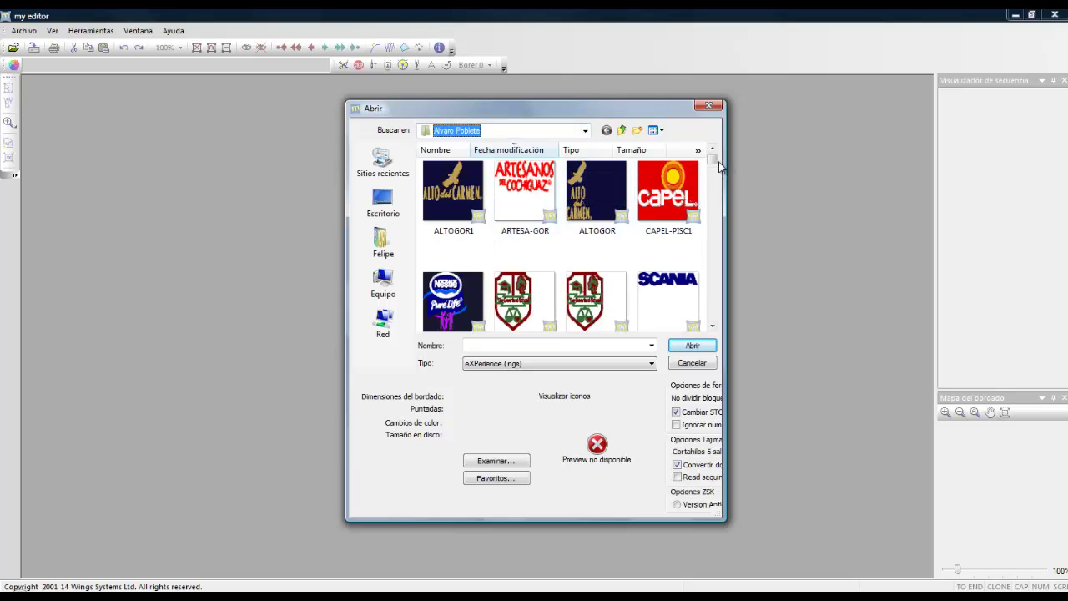
scroll(714, 162, down, 5)
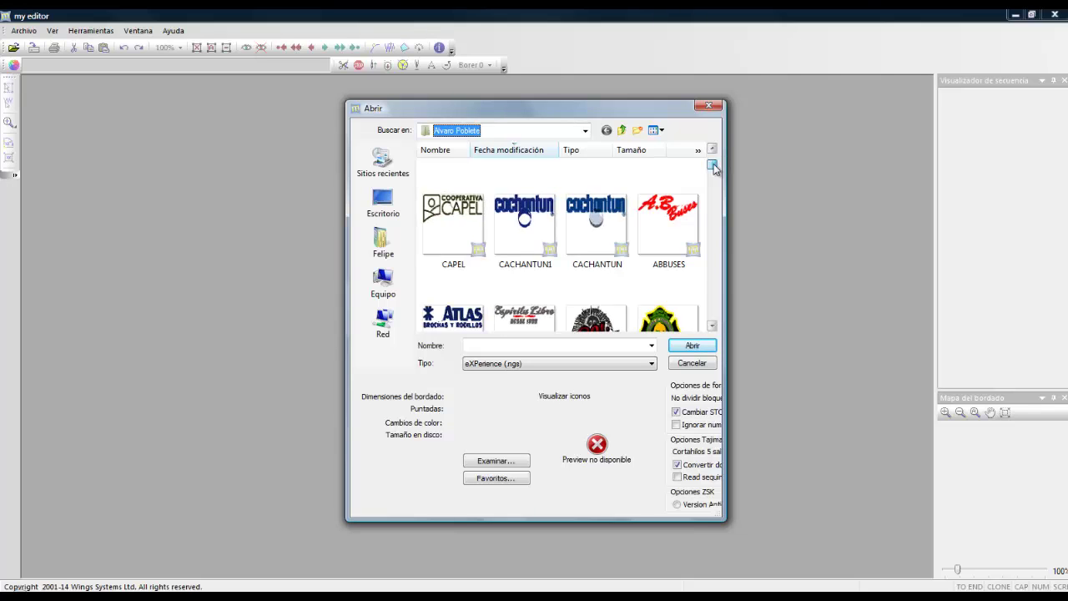
scroll(714, 164, down, 5)
scroll(713, 163, up, 2)
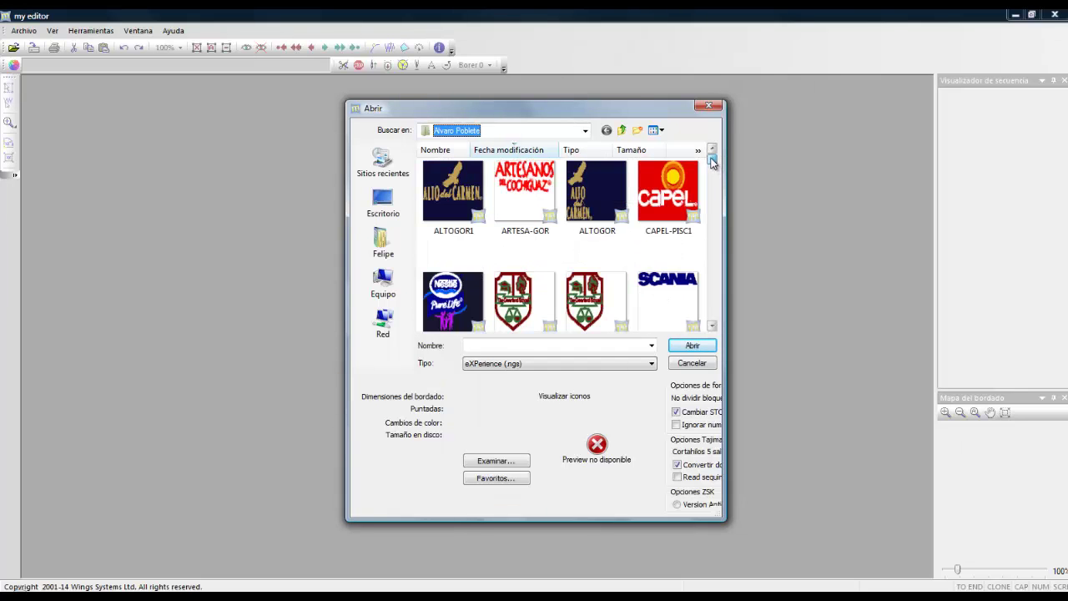
Look through the supported embroidery formats and filter the file list to Tajima (*.dst)
click(518, 367)
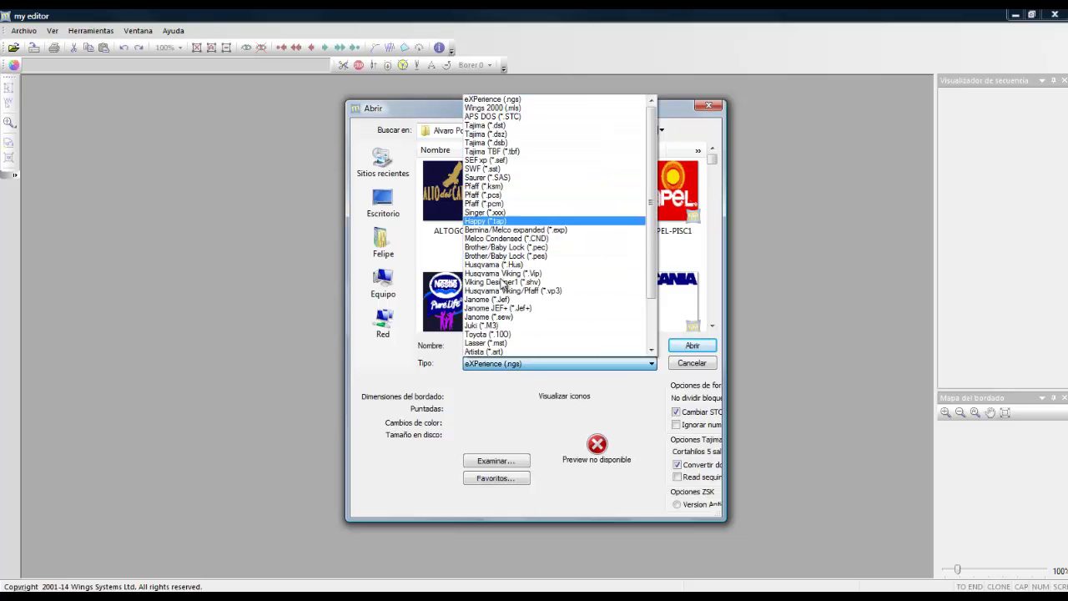
scroll(533, 334, down, 2)
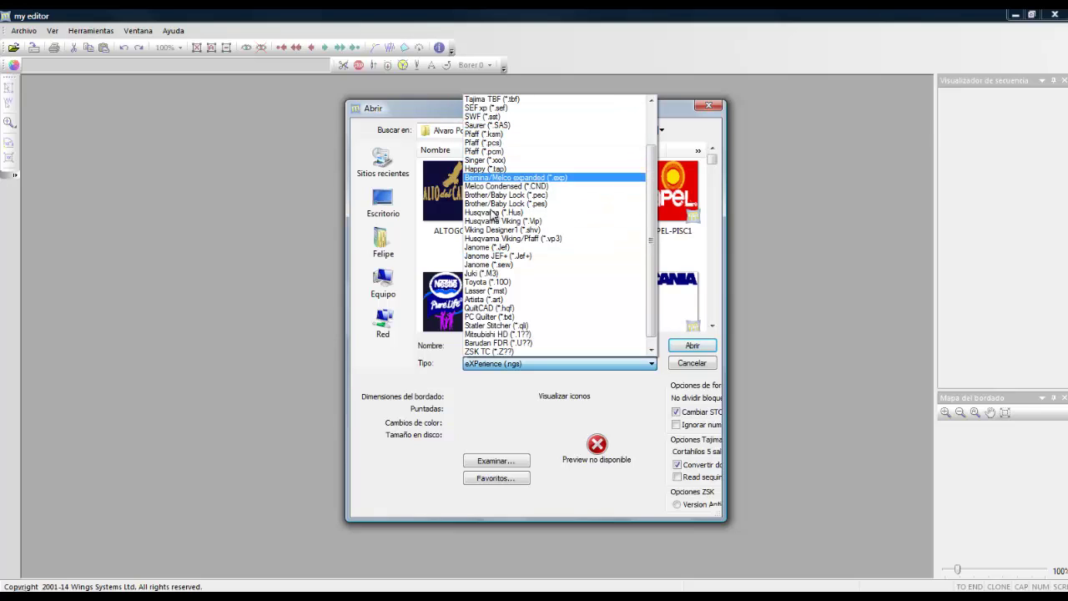
scroll(492, 338, down, 1)
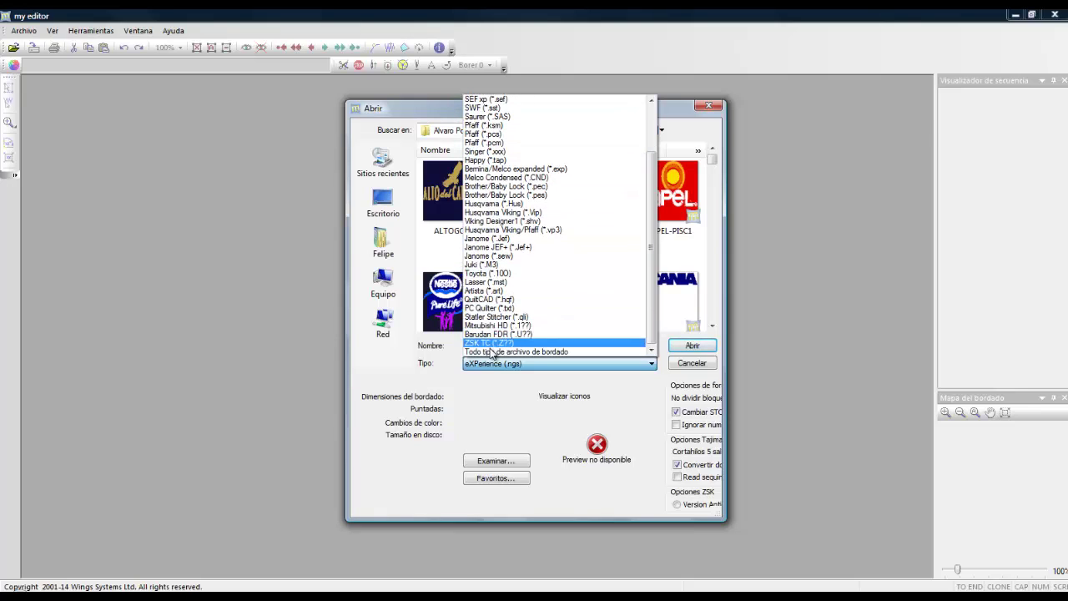
scroll(505, 159, up, 3)
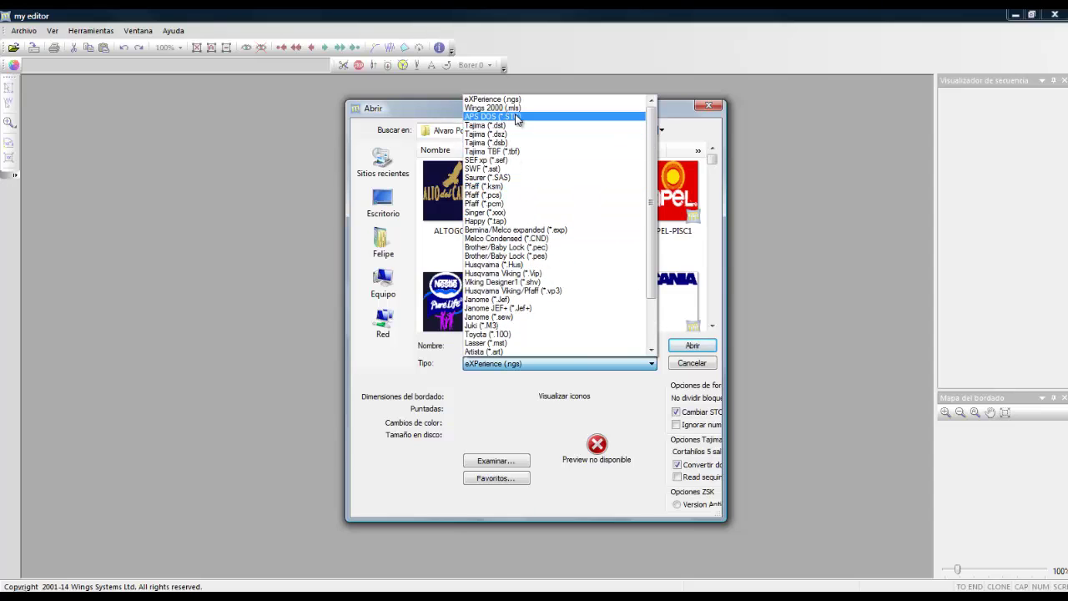
click(503, 127)
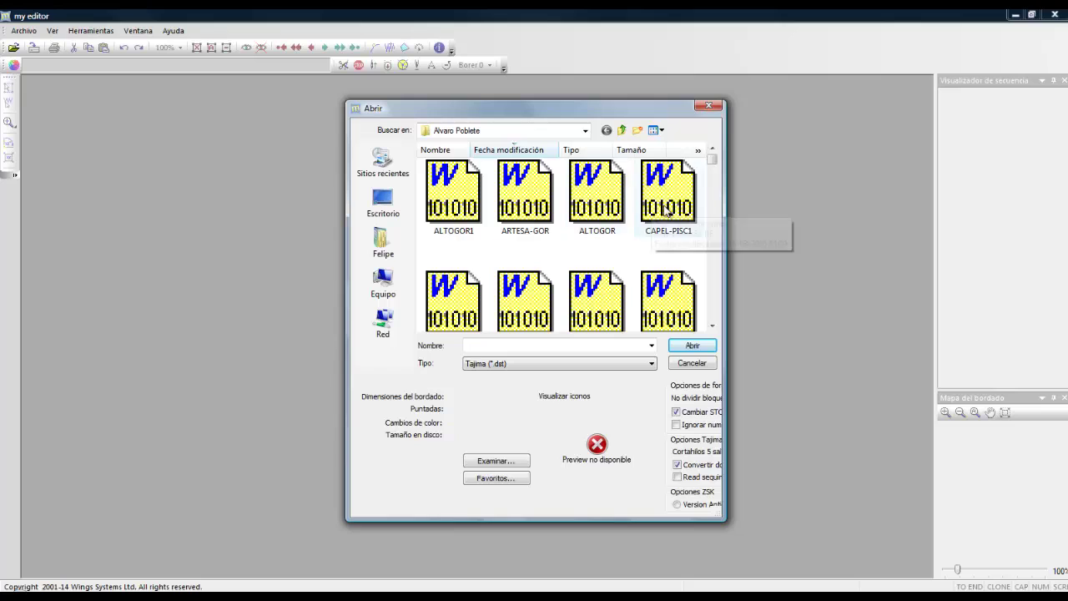
Preview several of the Tajima designs, including ALTOGOR and greenland1, without opening them
click(538, 207)
click(609, 202)
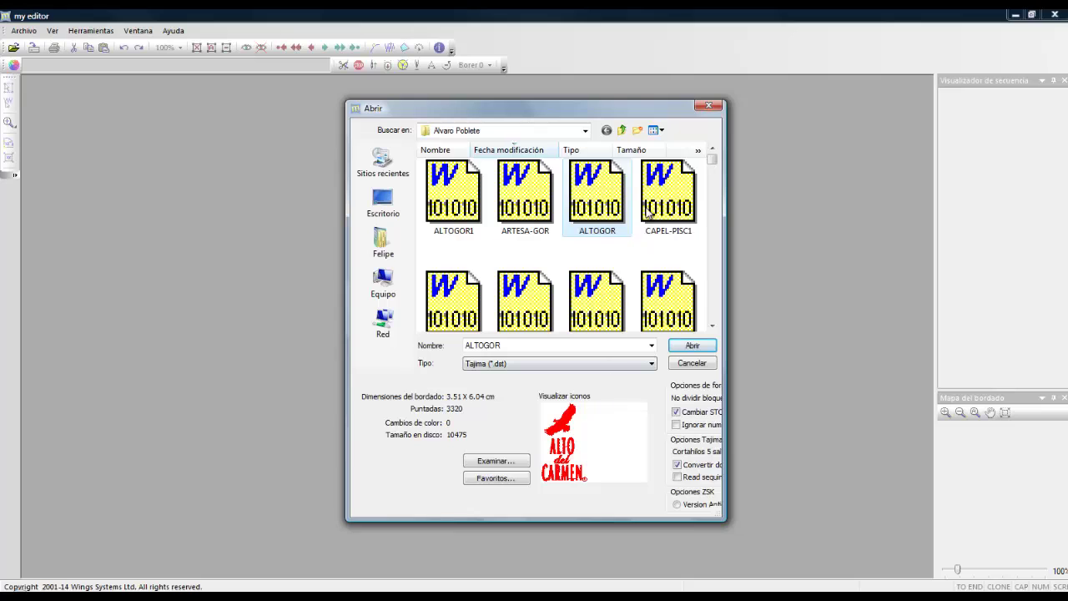
click(651, 209)
click(664, 296)
click(594, 312)
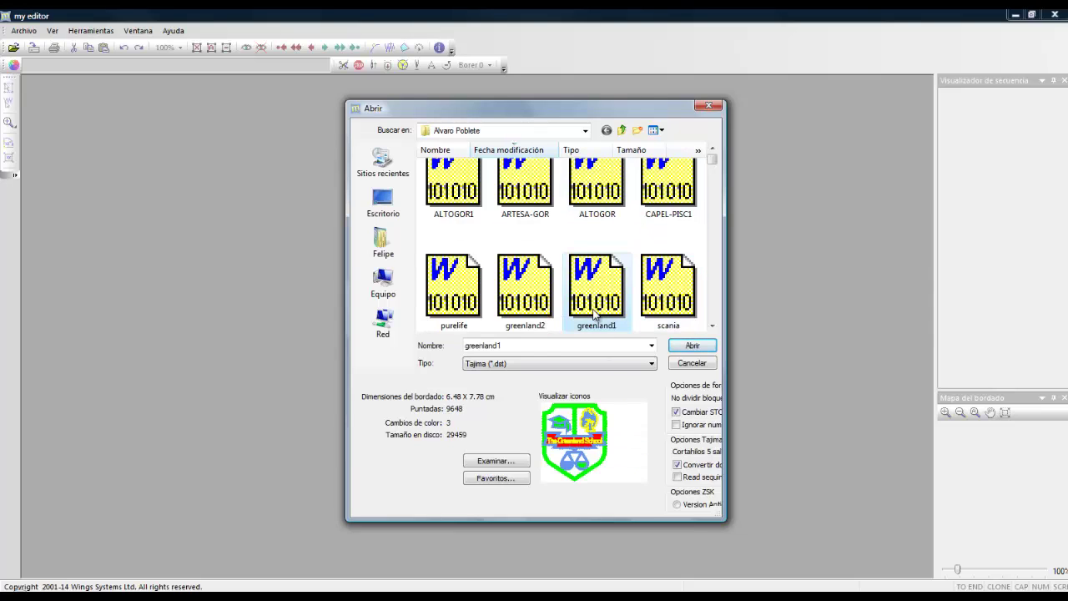
scroll(559, 265, up, 1)
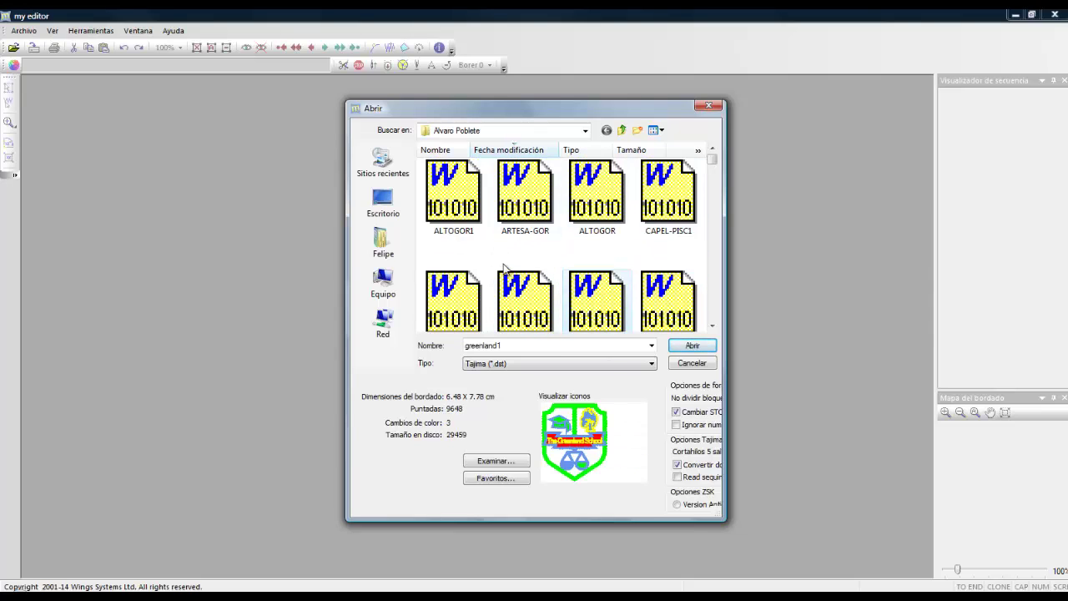
Set the file type filter to "Todo tipo de archivo de bordado" to list every embroidery format
click(509, 366)
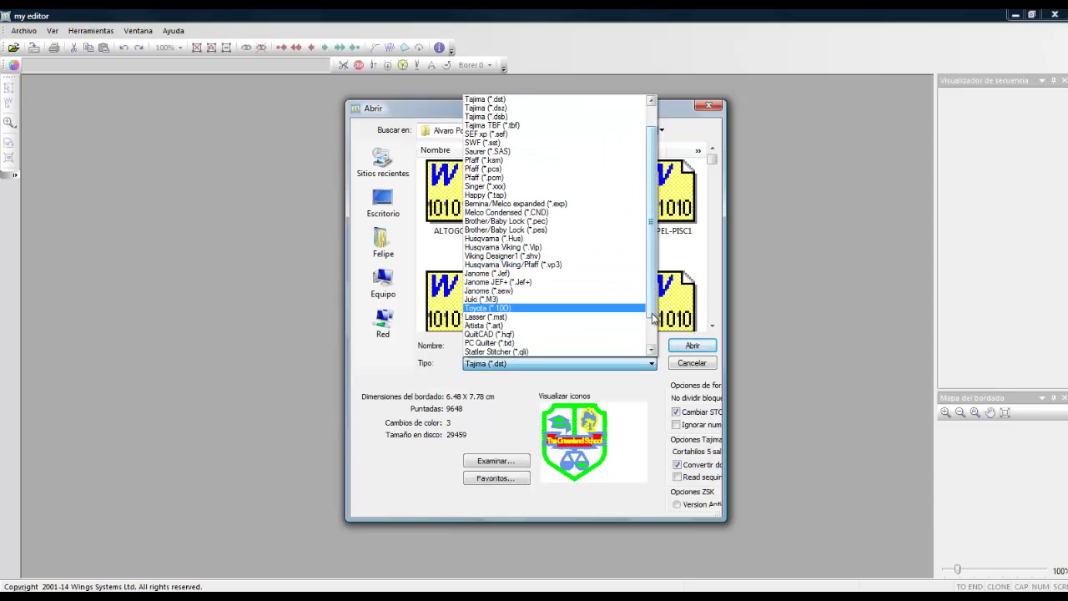
click(652, 349)
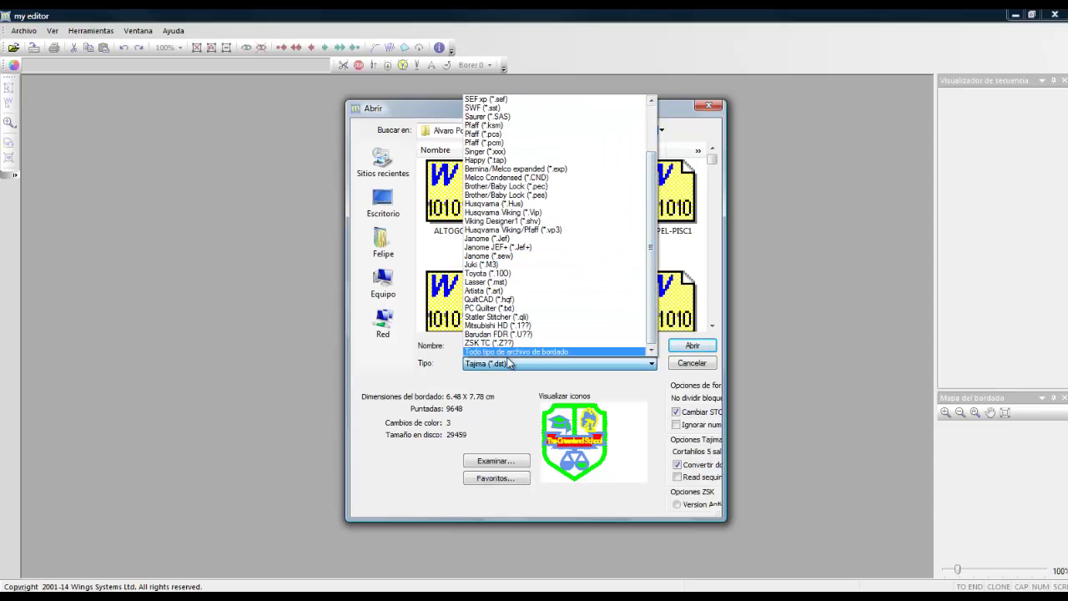
click(520, 352)
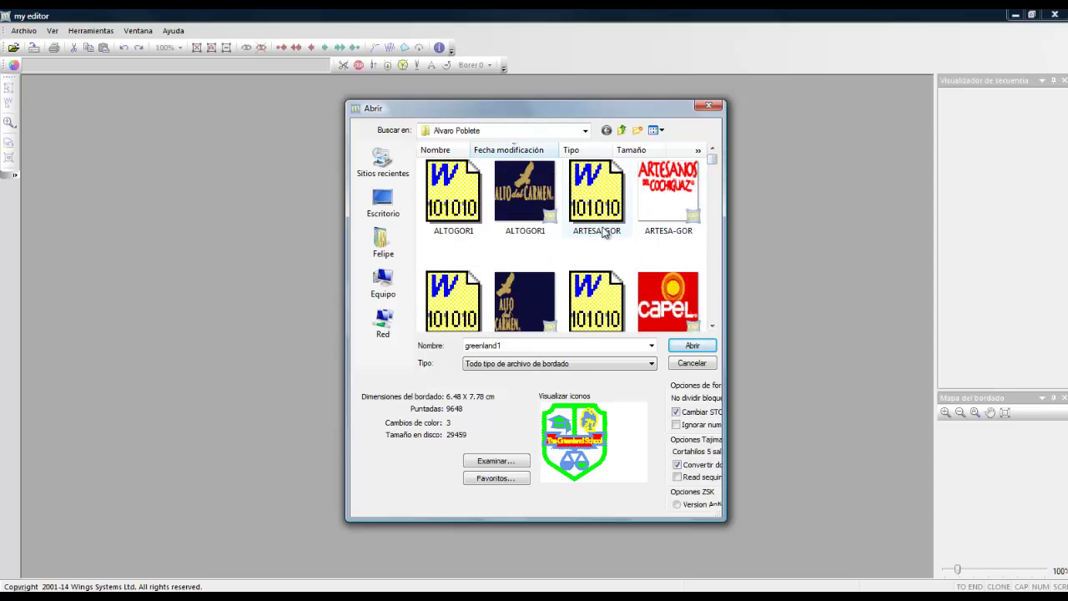
Find the ESCUDUM design with the white-background thumbnail in the folder and open its .ngs file
click(712, 326)
click(713, 327)
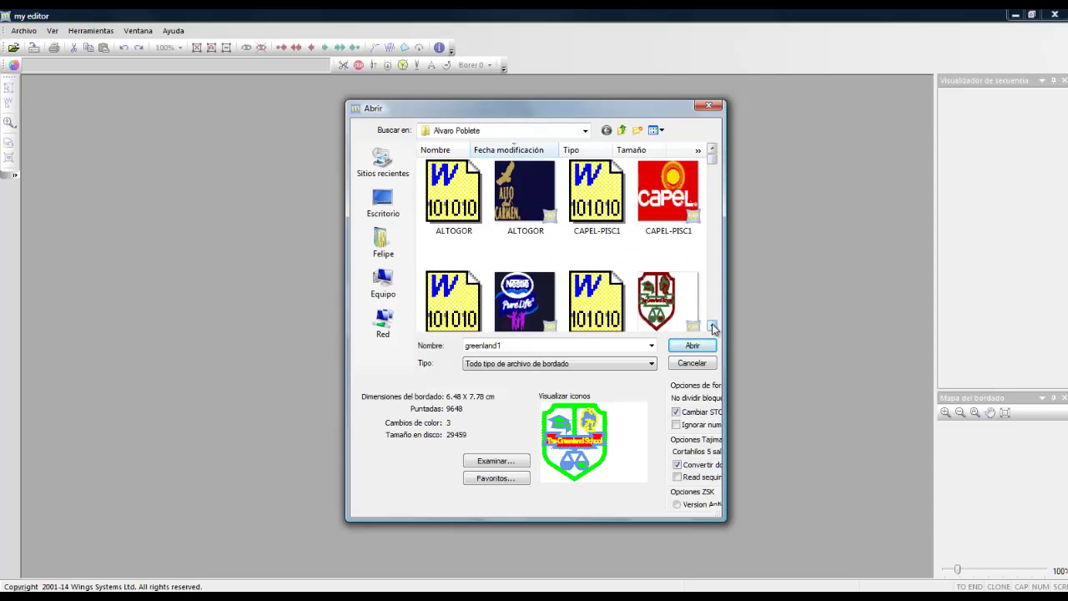
click(713, 327)
click(713, 327)
click(713, 327)
click(713, 327)
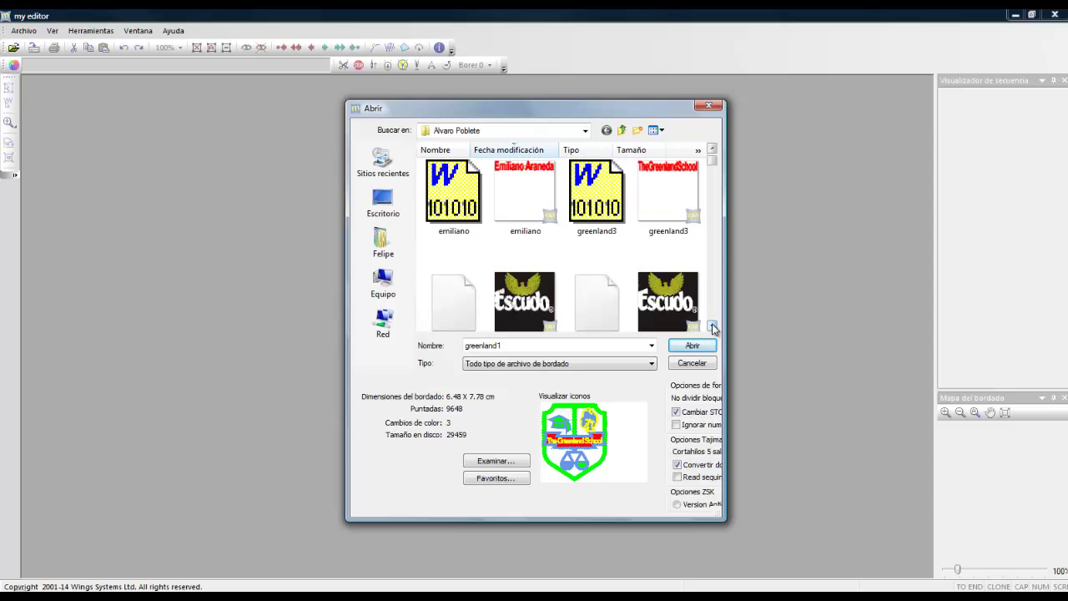
click(713, 327)
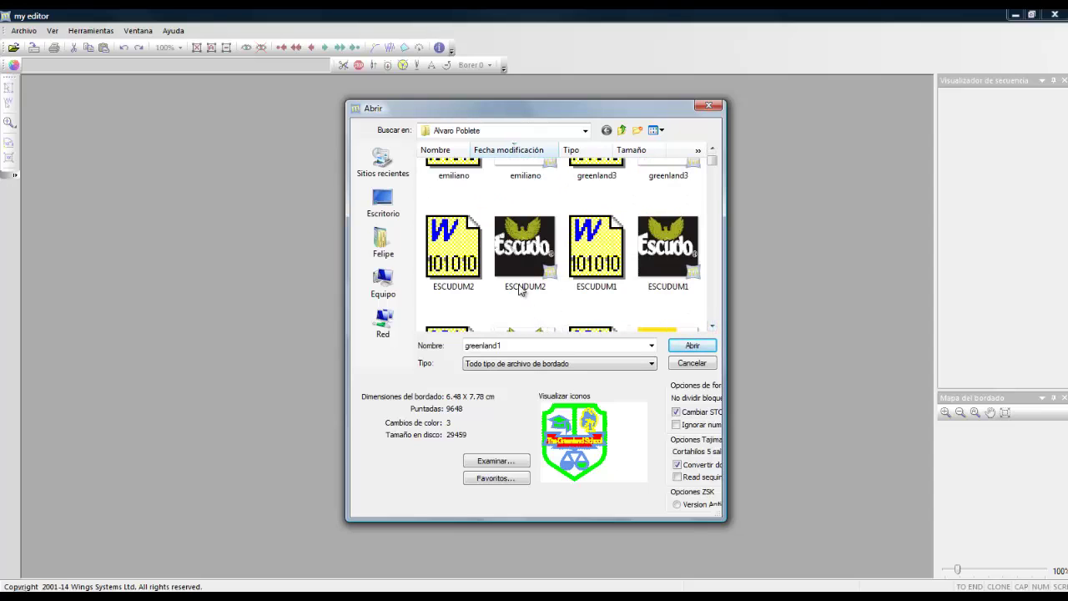
click(712, 328)
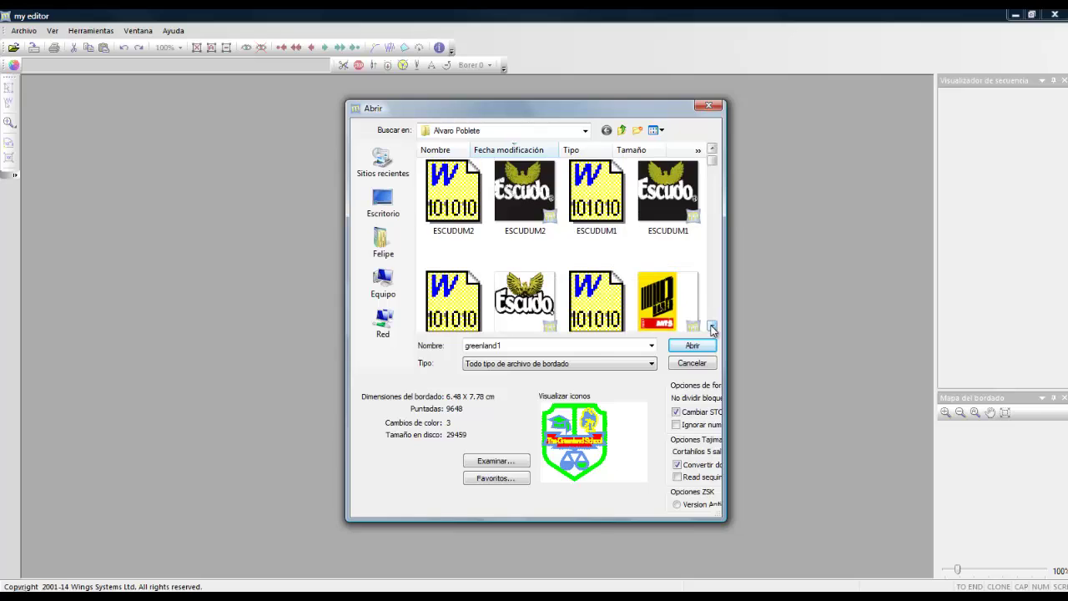
click(713, 327)
click(522, 257)
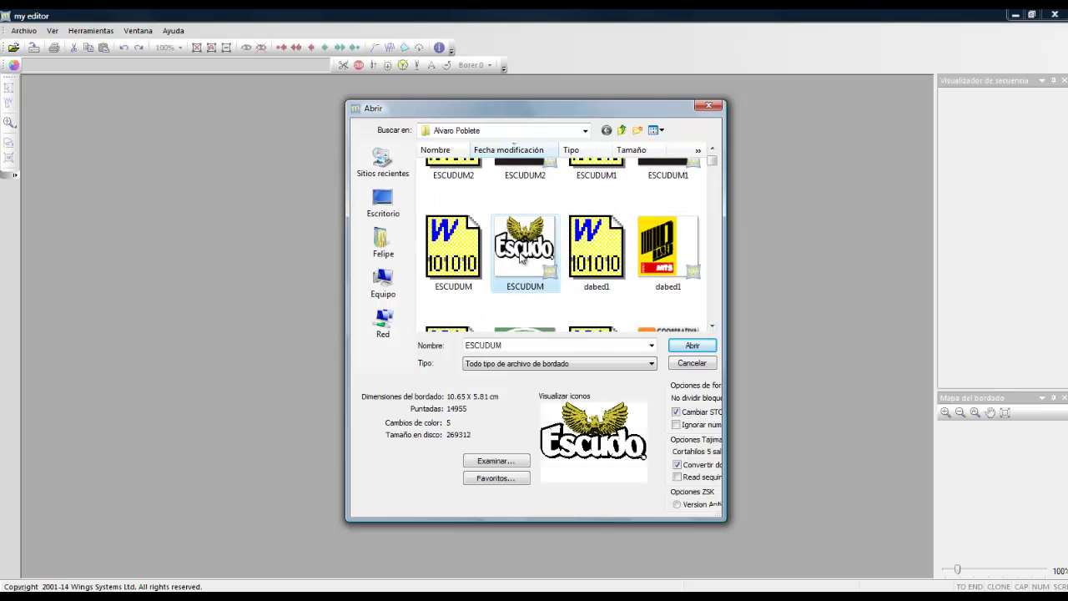
click(692, 347)
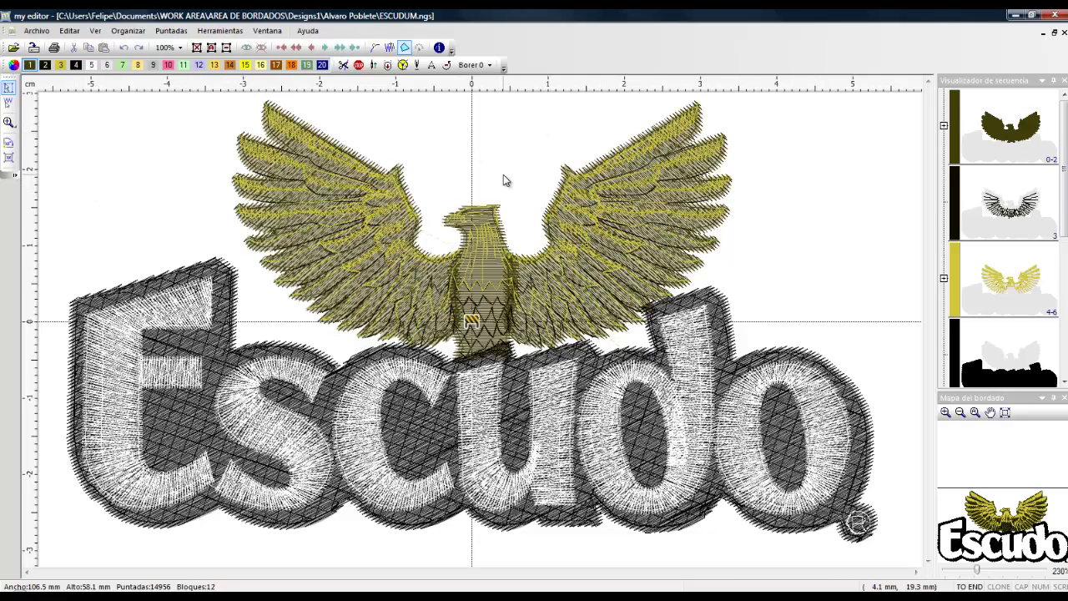
Examine the Escudo design at different magnifications, including 100%
scroll(504, 175, down, 1)
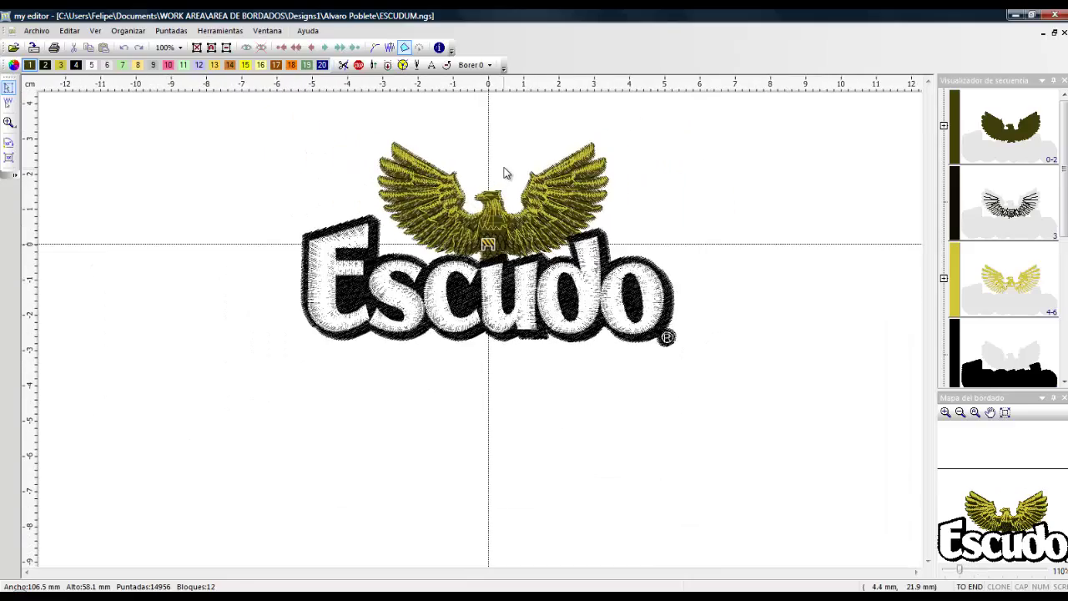
scroll(504, 173, down, 1)
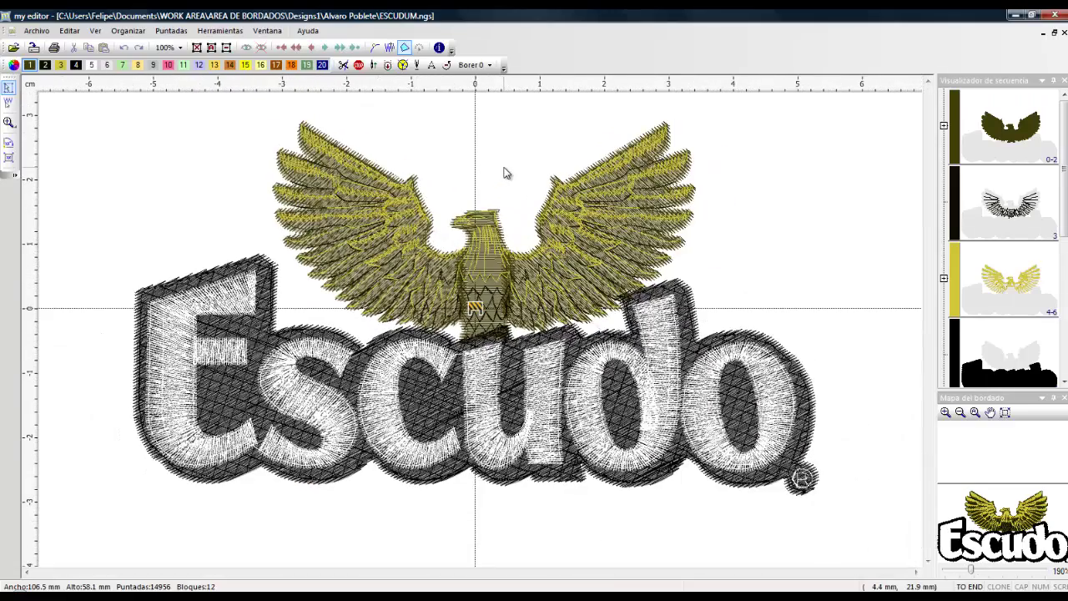
click(163, 48)
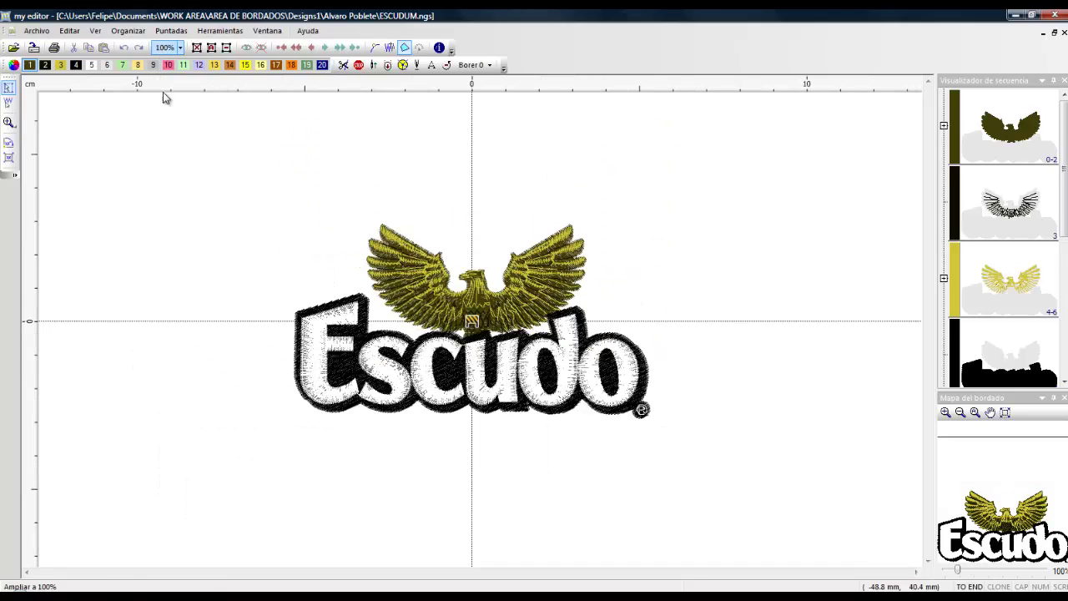
scroll(496, 233, down, 2)
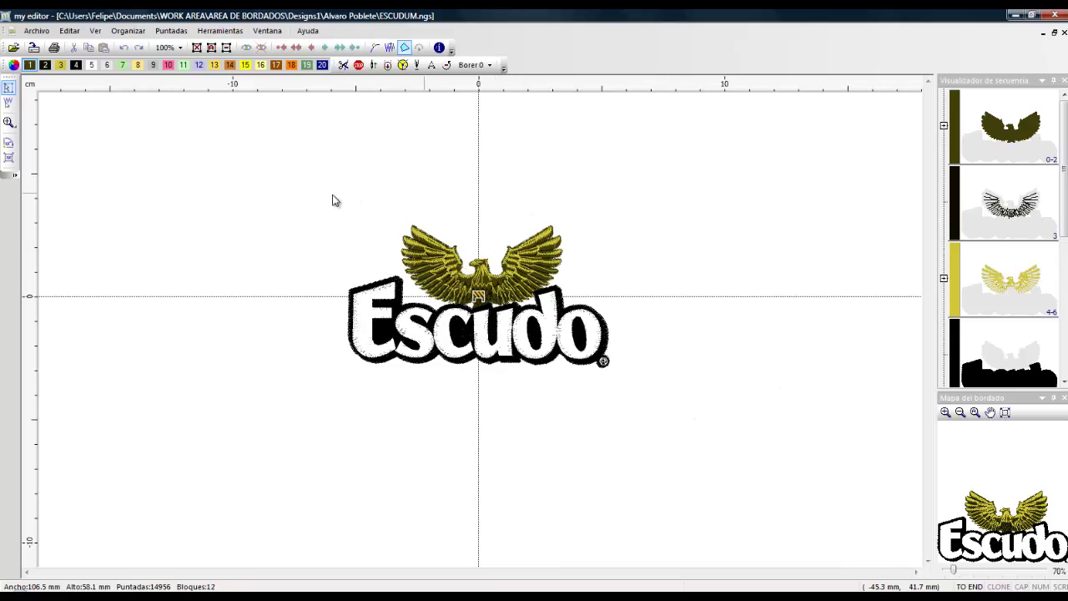
scroll(472, 253, up, 4)
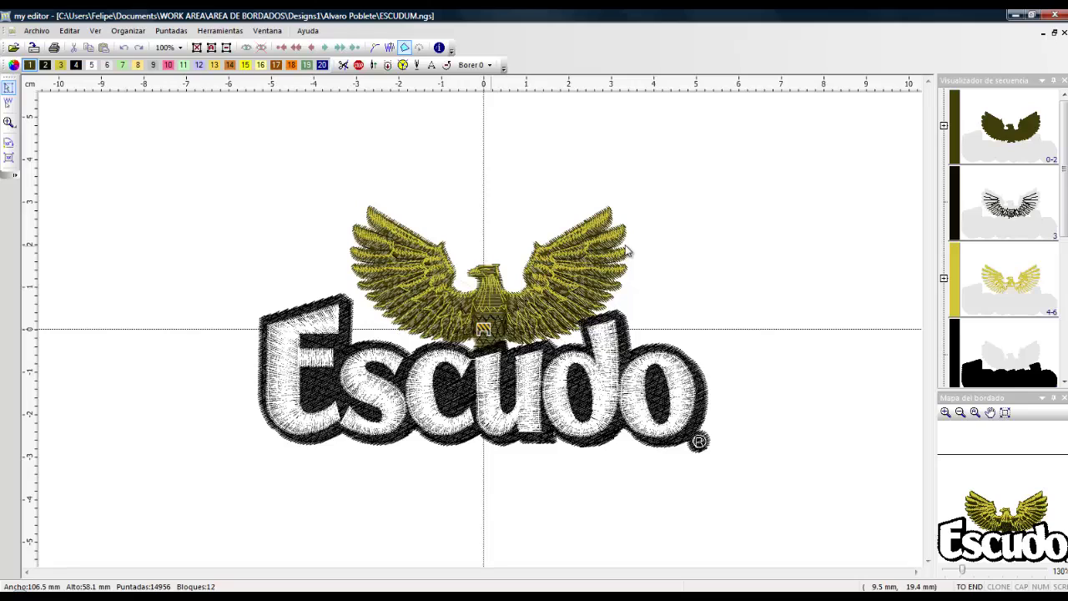
Preview the Escudo embroidery in 3D mode and return to the normal stitch view
click(96, 35)
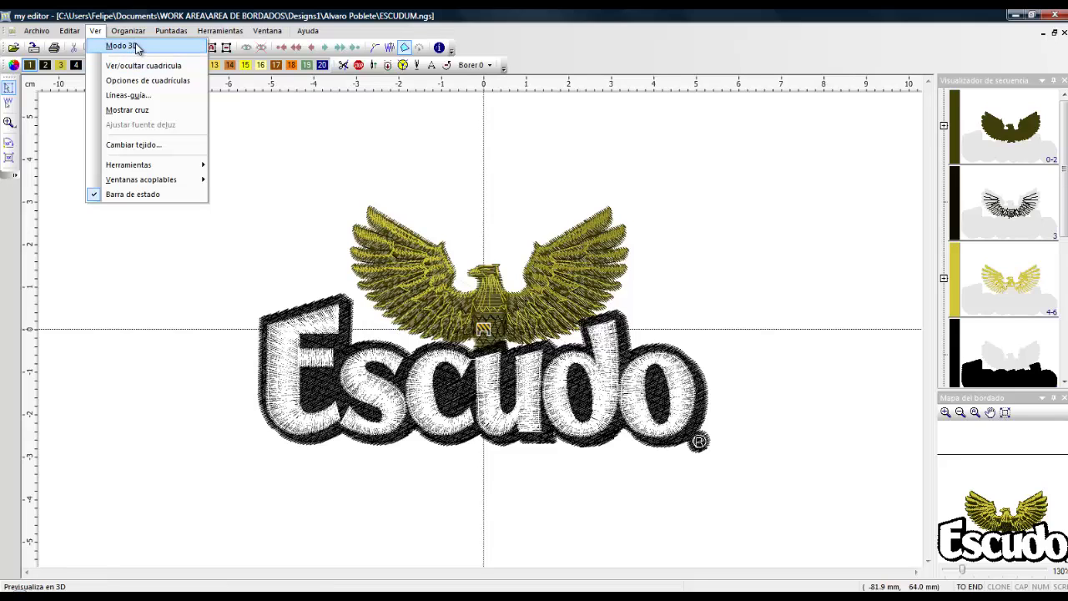
click(121, 47)
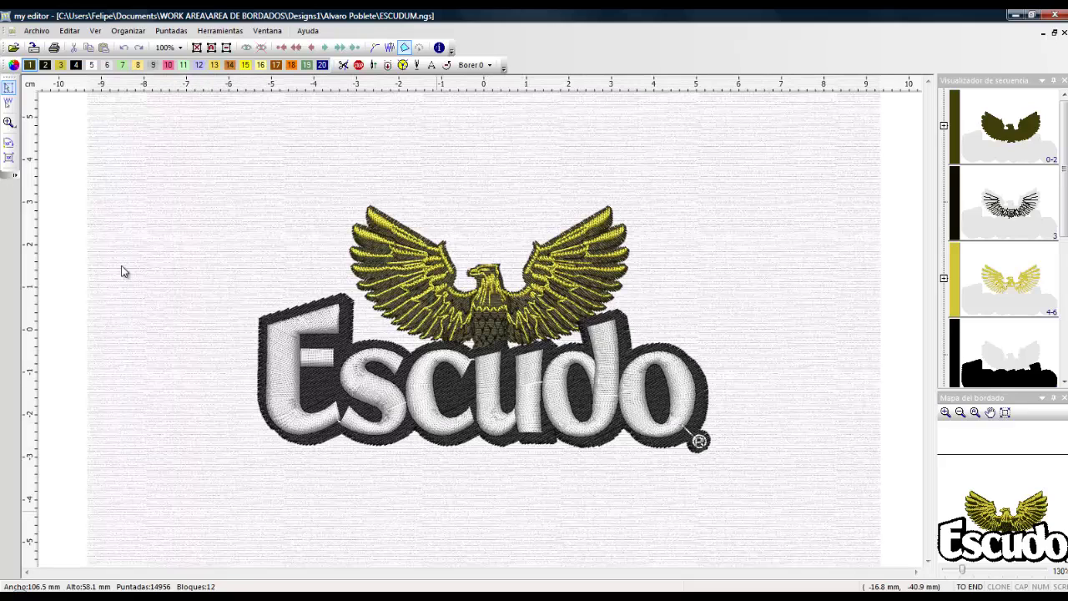
click(96, 31)
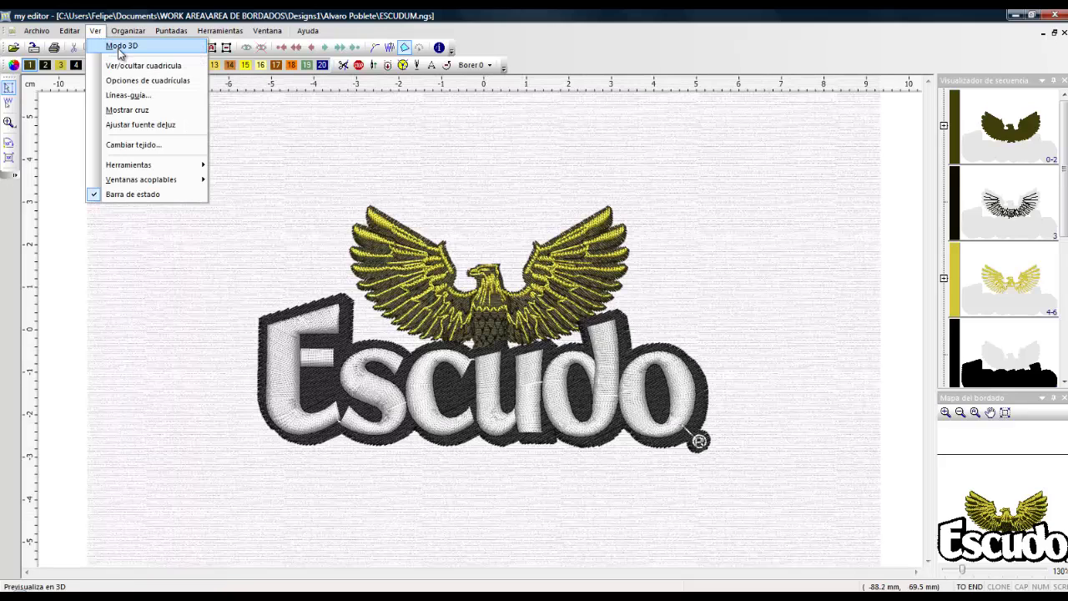
click(131, 48)
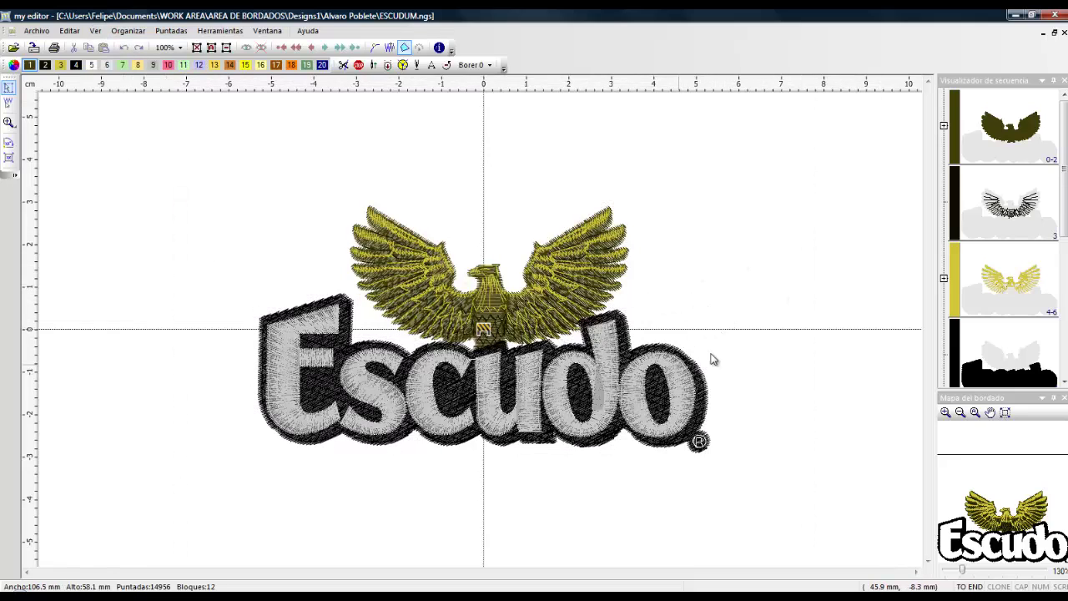
Magnify the feather tips of the eagle's right wing and the top of the letter d by zooming into areas
click(8, 122)
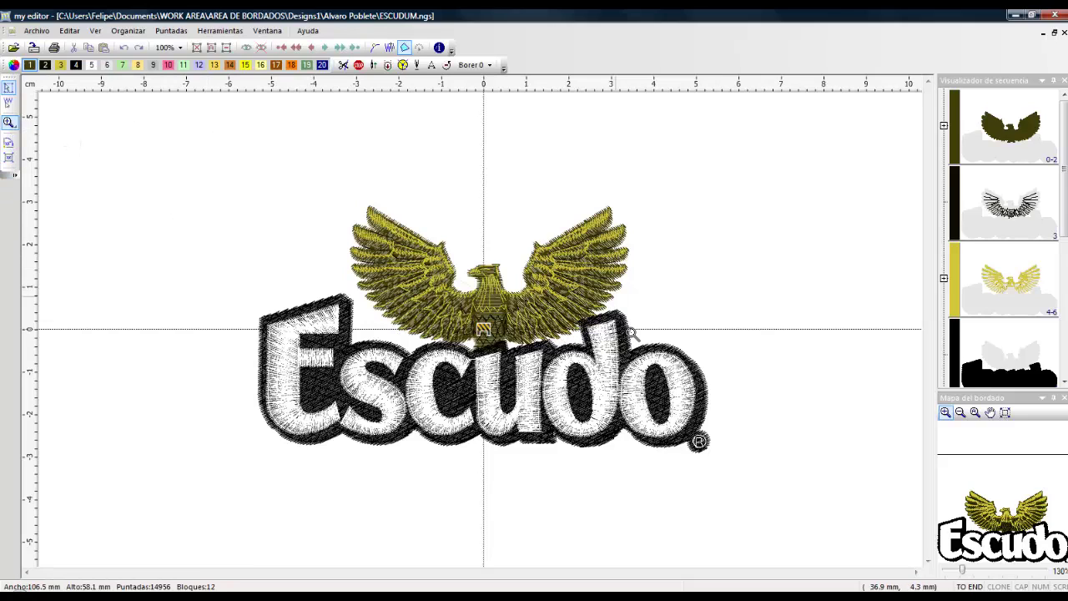
drag(514, 225, 691, 394)
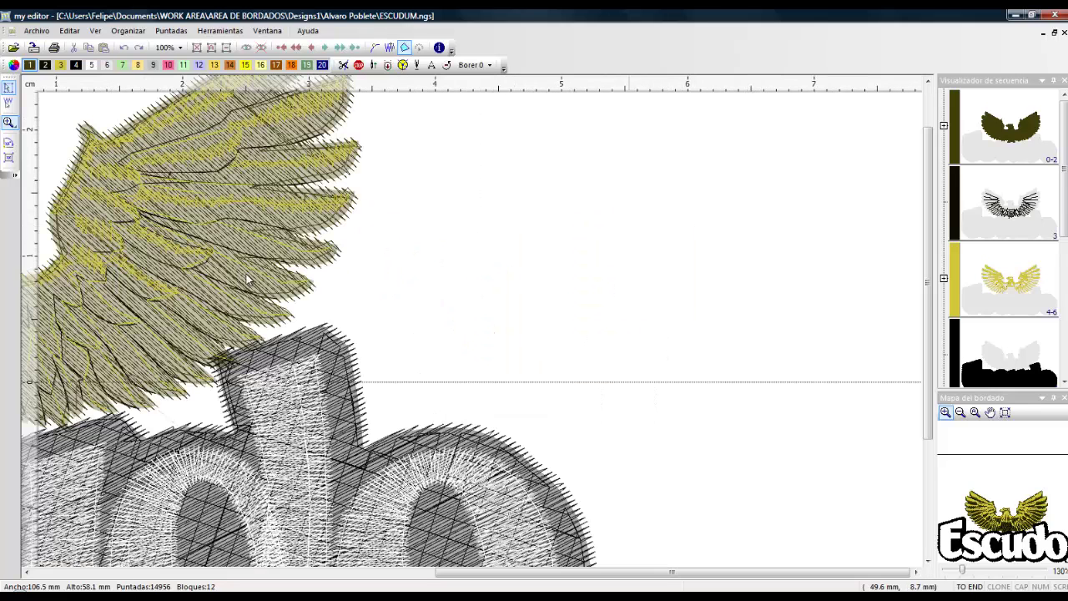
click(10, 123)
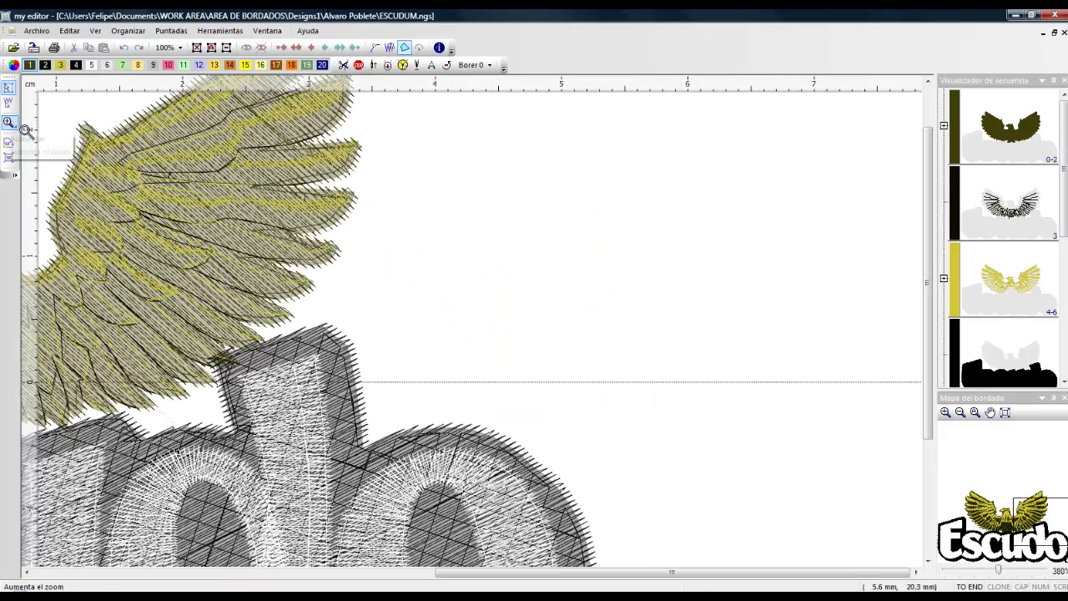
drag(197, 194, 444, 412)
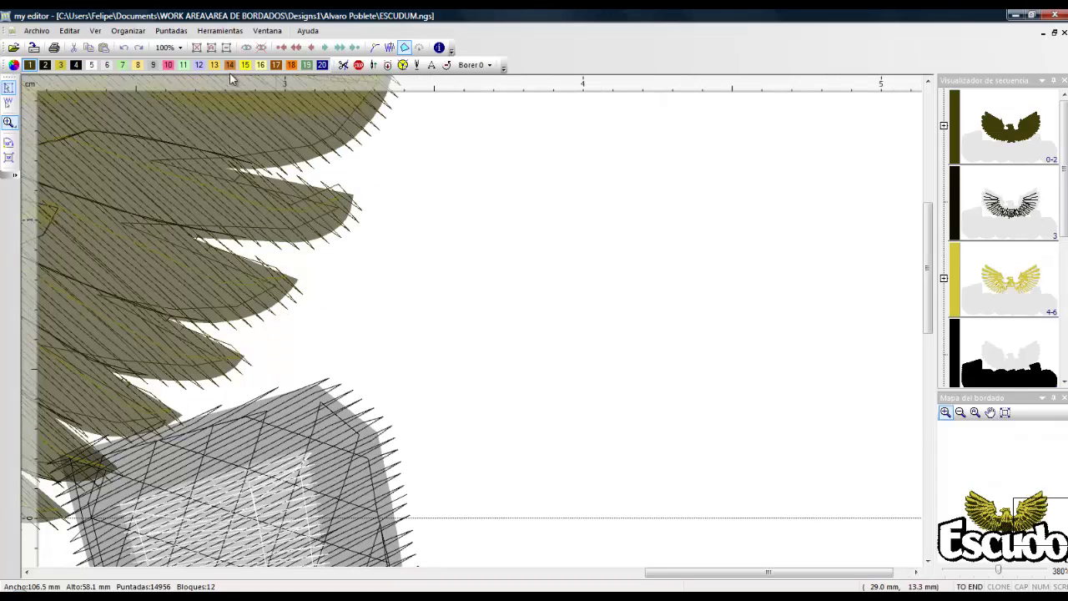
Switch the embroidery display to 3D mode and fit the whole Escudo design in the view
click(95, 31)
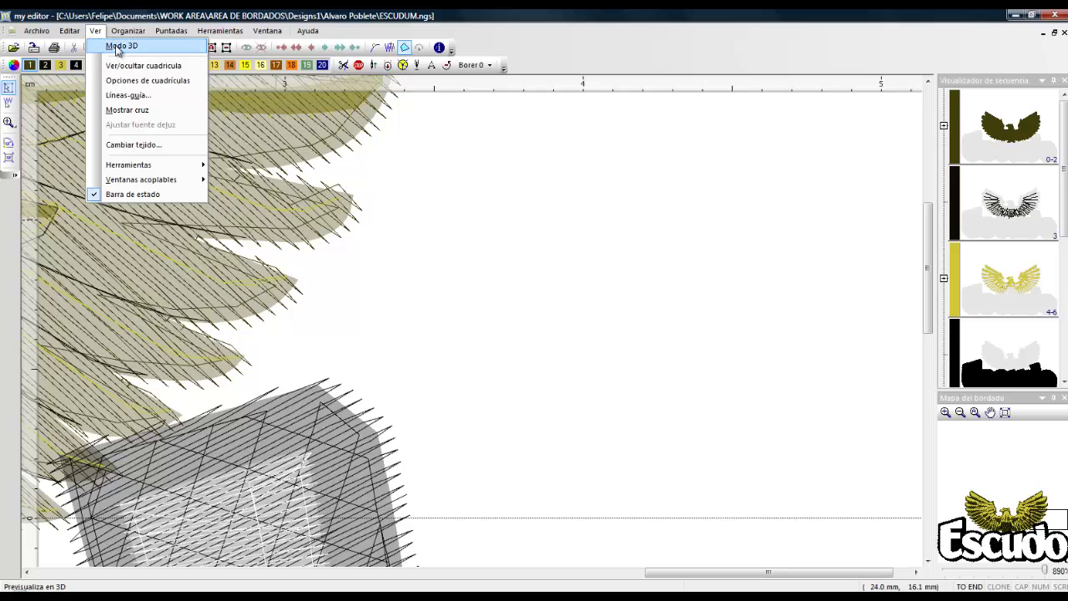
click(109, 45)
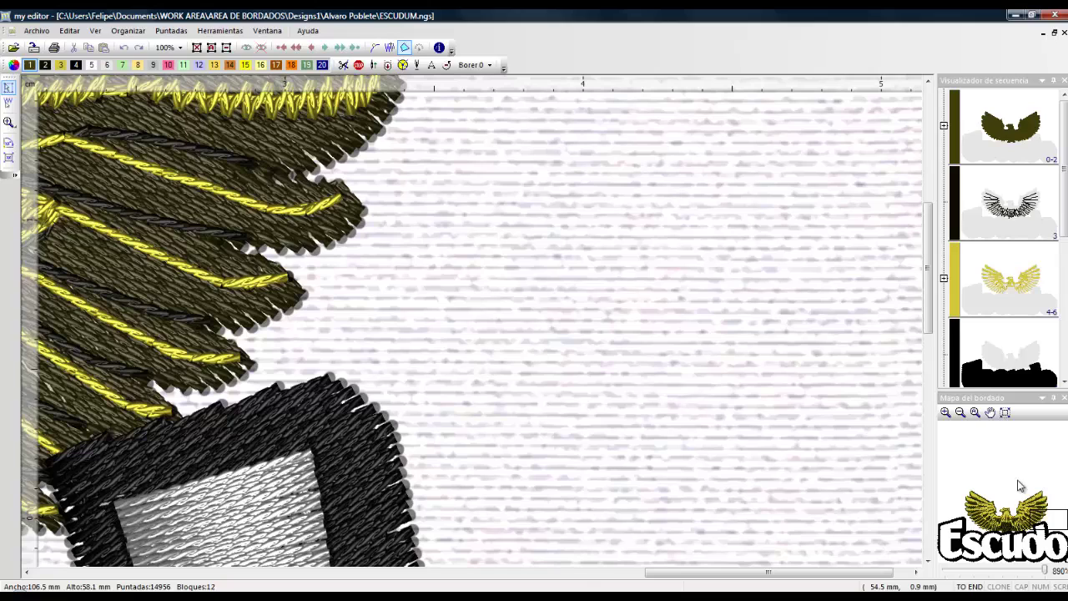
click(978, 415)
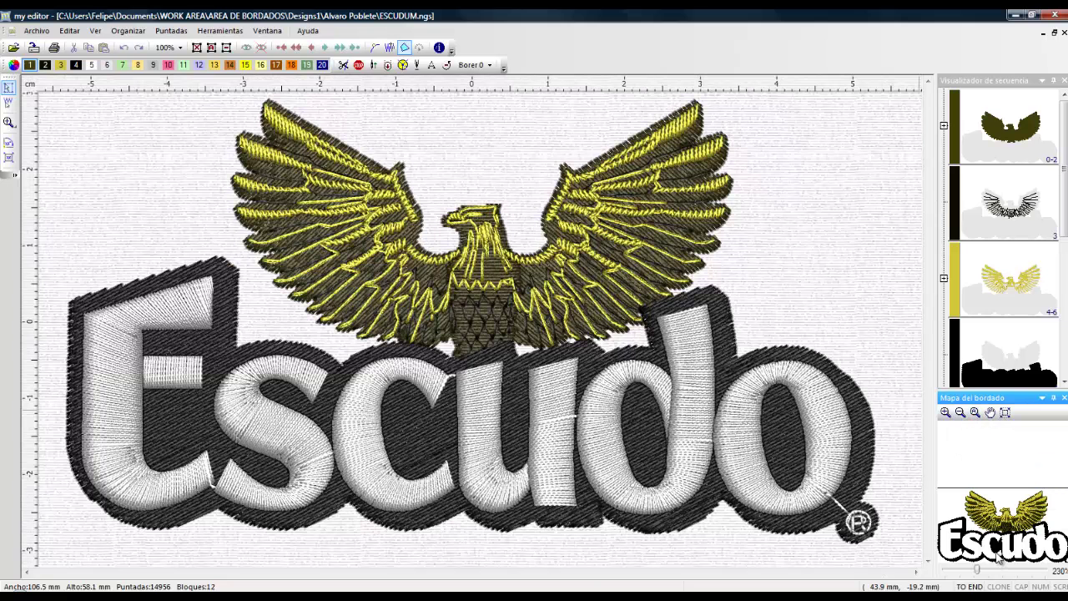
Pan the 3D view of the Escudo design in different directions with the hand tool
click(990, 412)
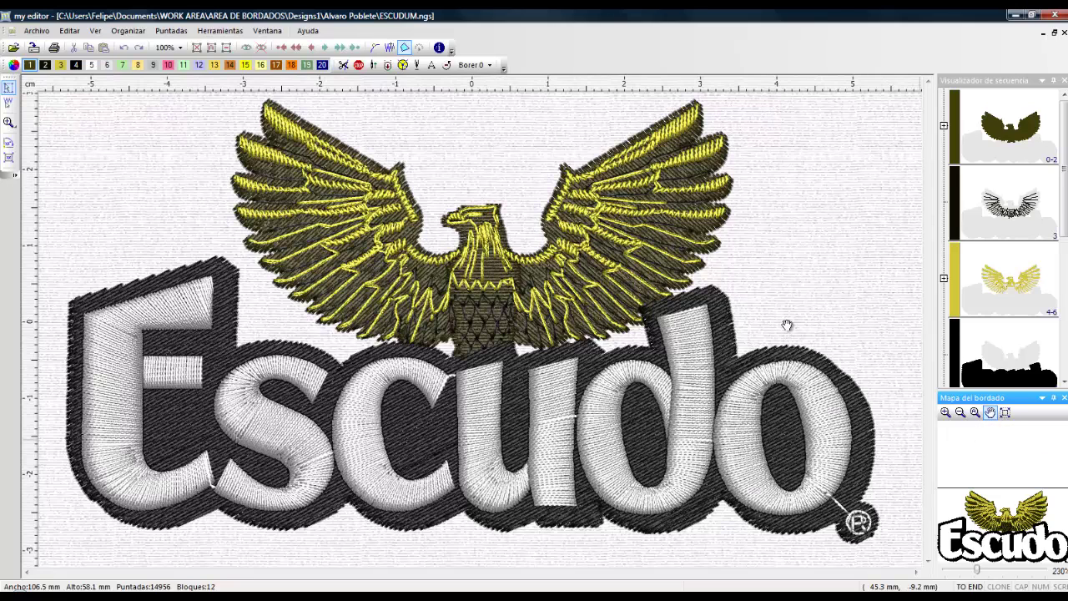
drag(584, 317, 560, 327)
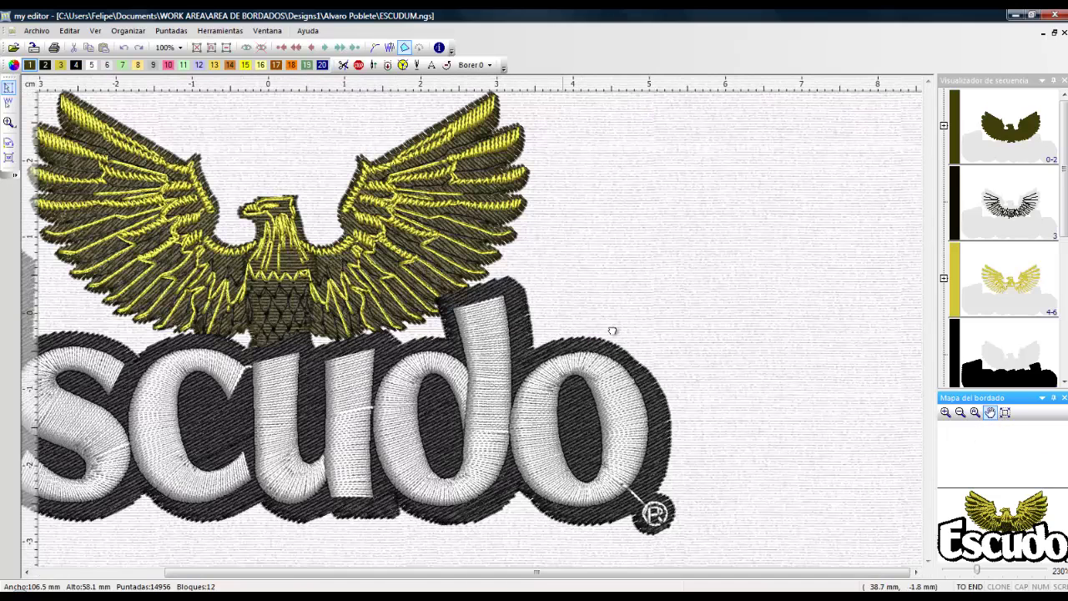
drag(668, 342, 468, 224)
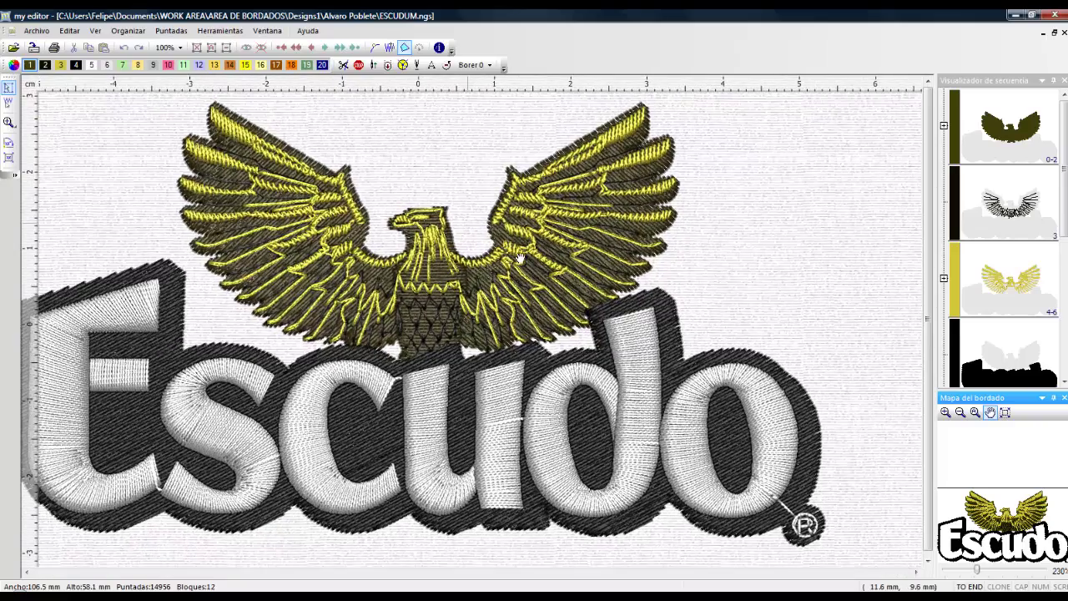
drag(513, 255, 797, 376)
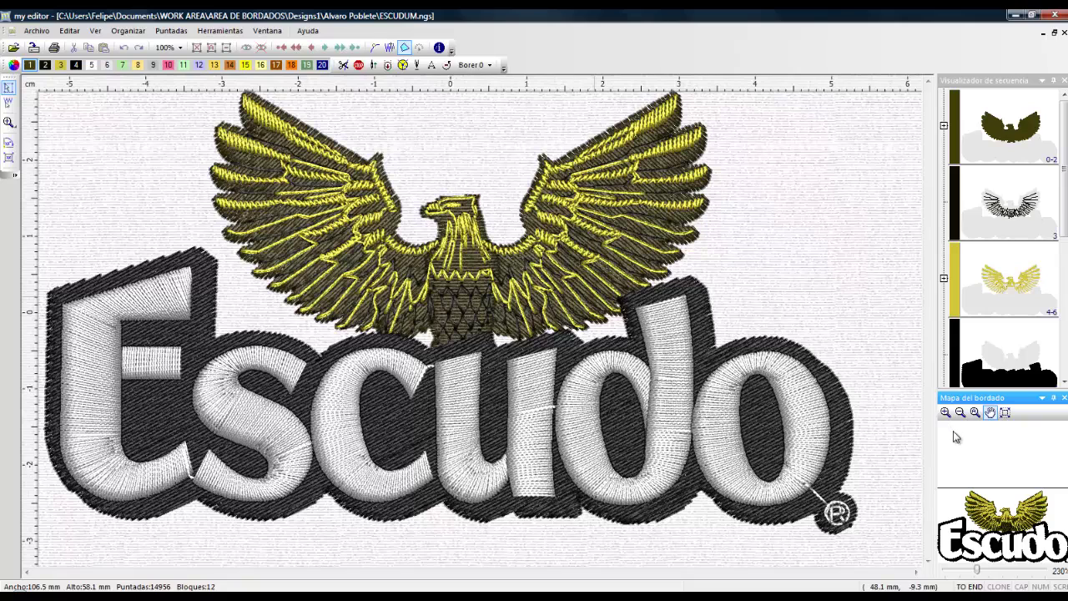
Try the embroidery map's zoom tools, magnify the registered trademark symbol, and fit the whole design again
click(1005, 413)
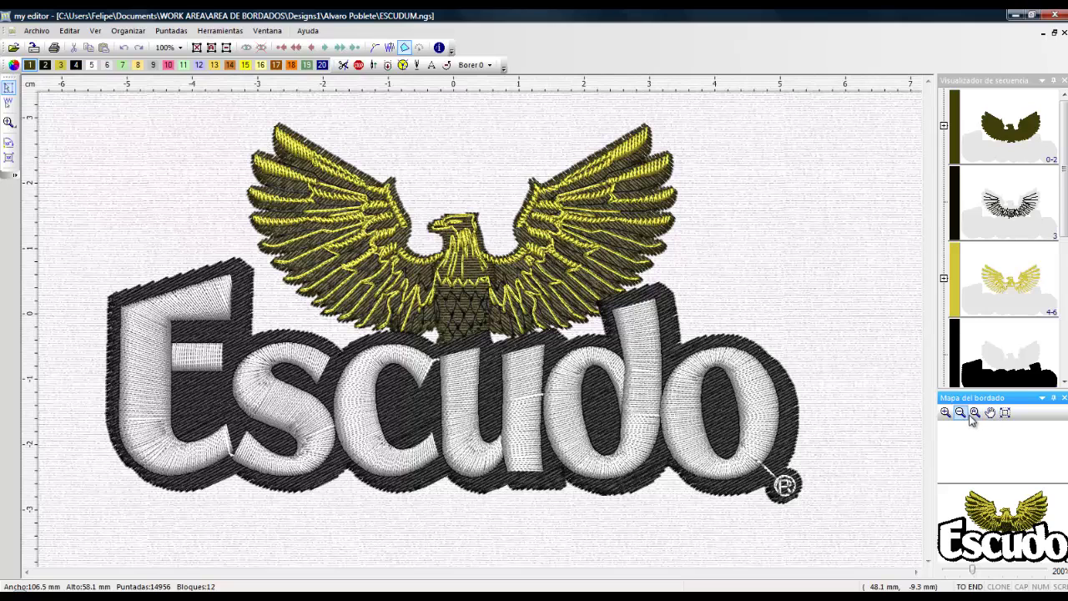
click(961, 414)
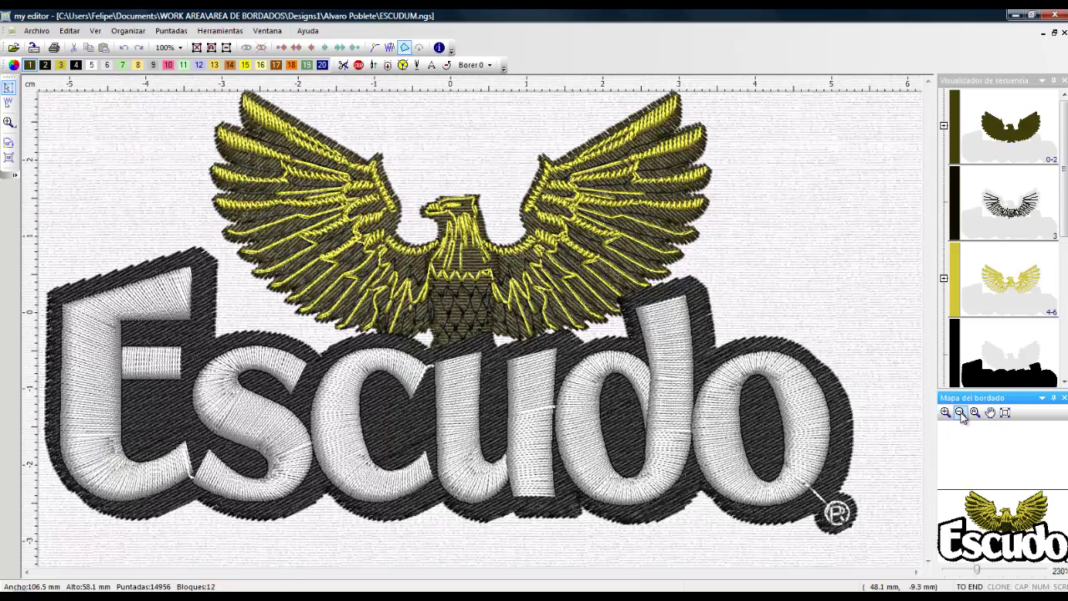
click(946, 412)
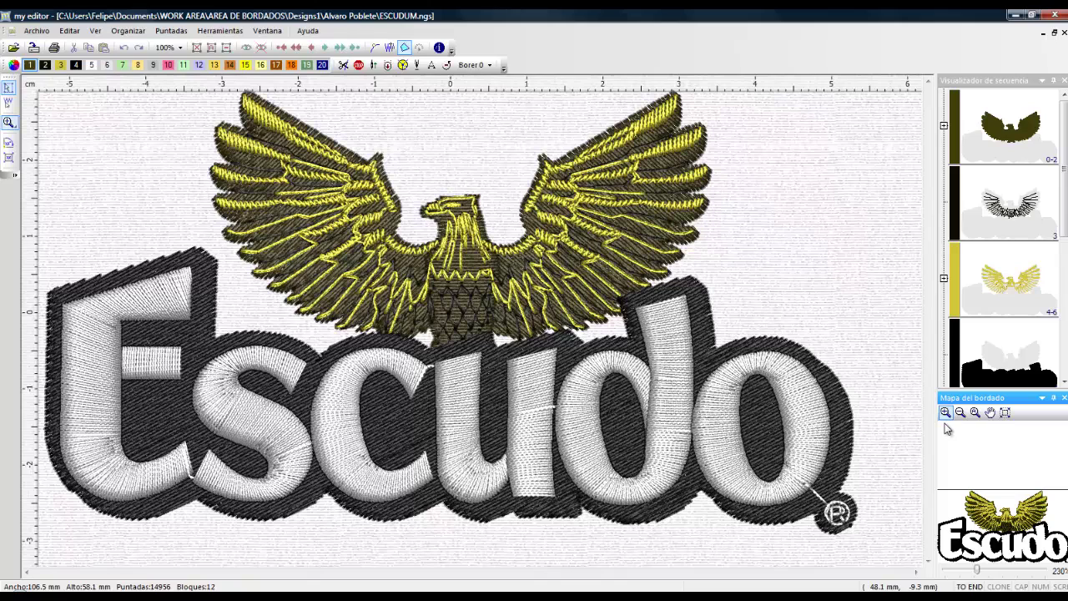
drag(880, 483, 818, 537)
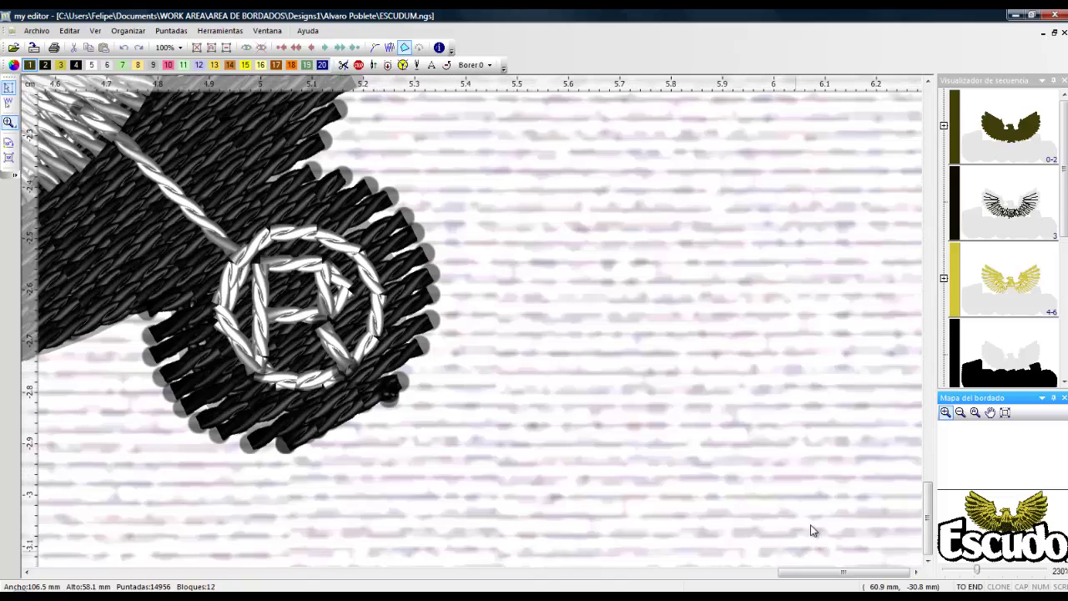
click(976, 414)
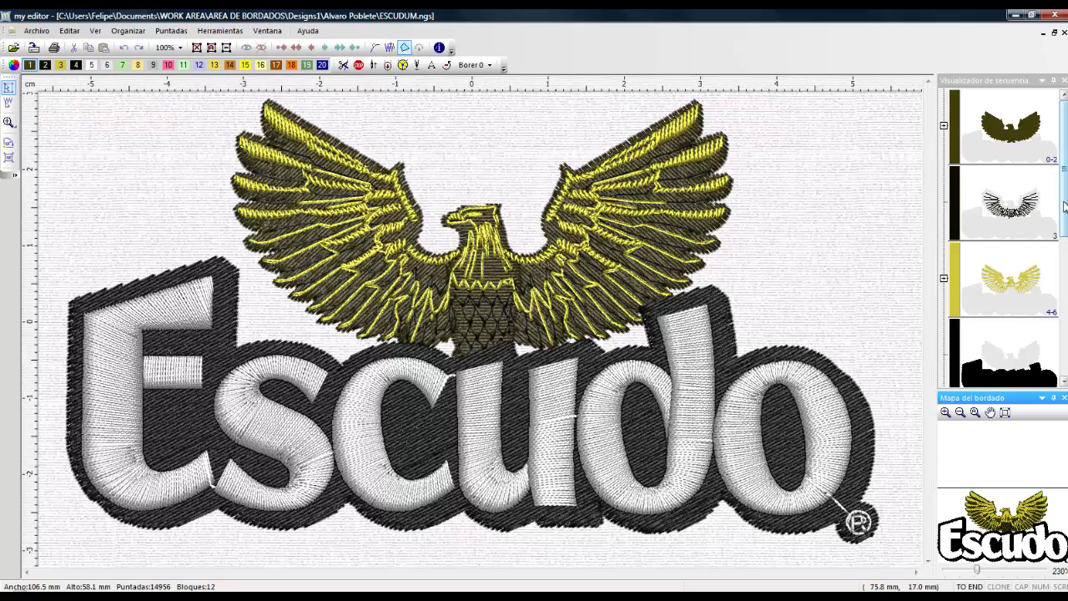
Inspect the sequence's color blocks one by one, from the eagle's dark base to the white letters, and clear the selection
drag(1065, 207, 1065, 338)
scroll(1010, 209, up, 5)
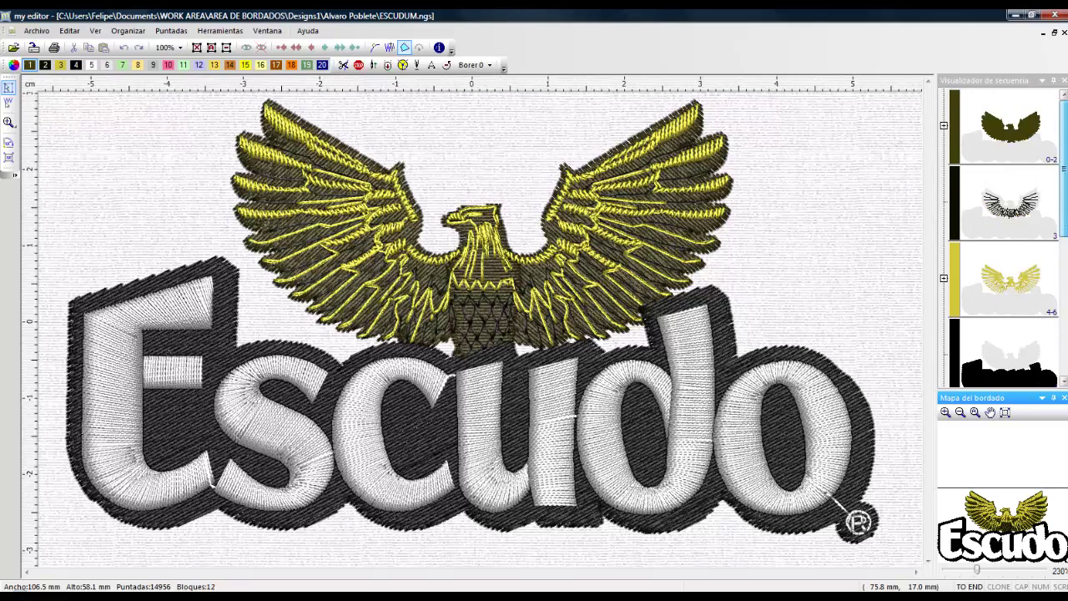
click(1017, 143)
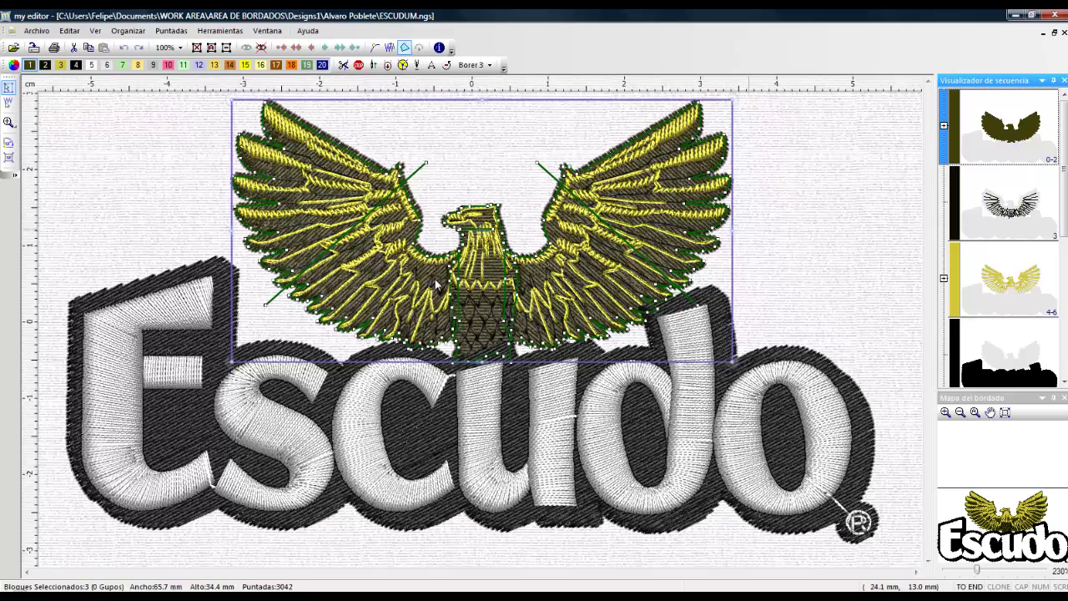
click(1012, 222)
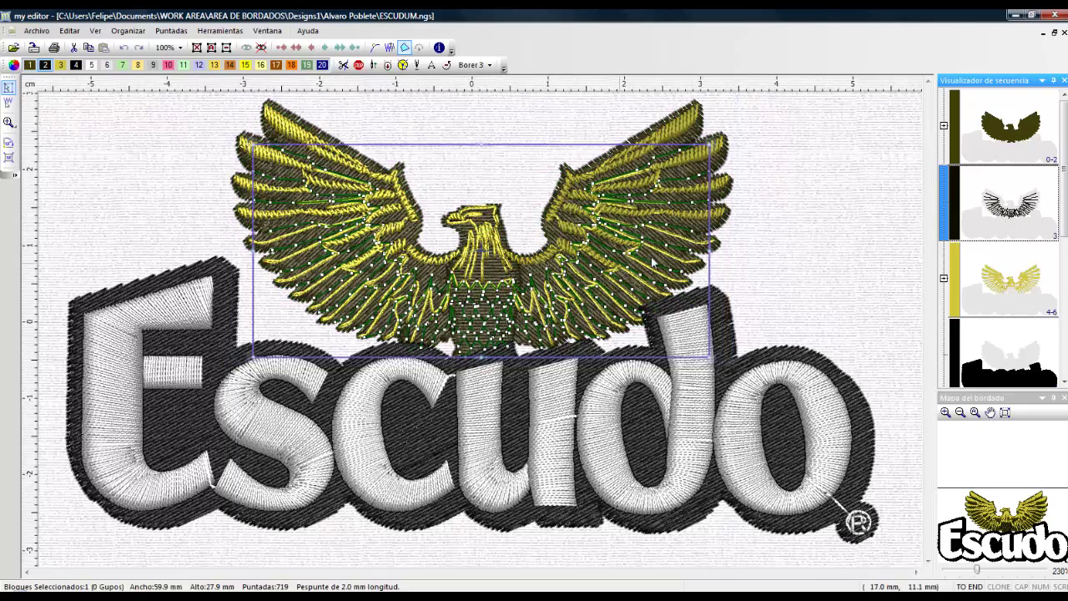
click(1006, 290)
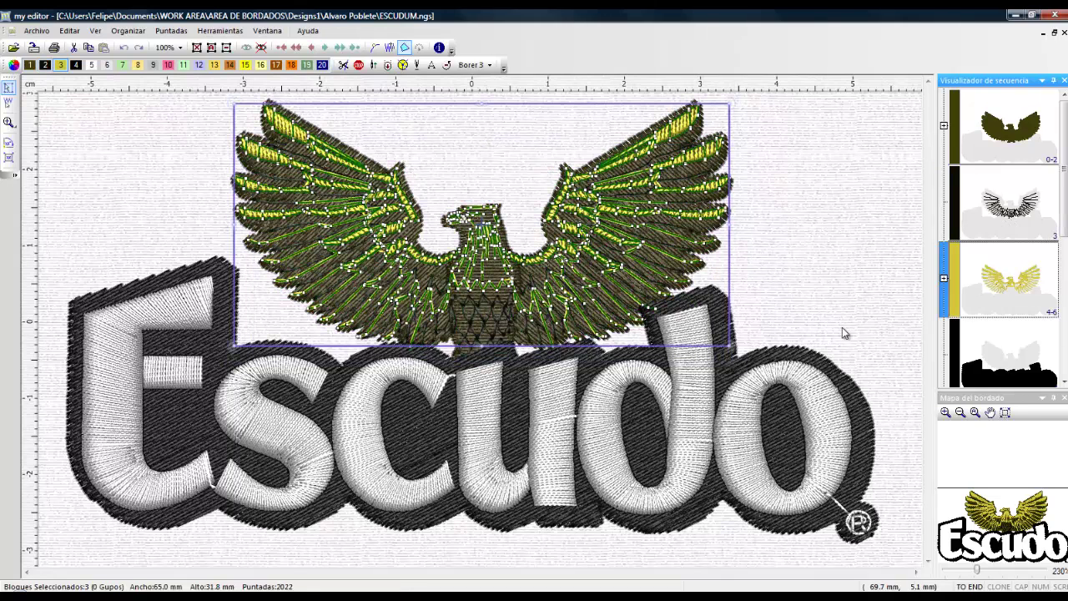
click(1005, 372)
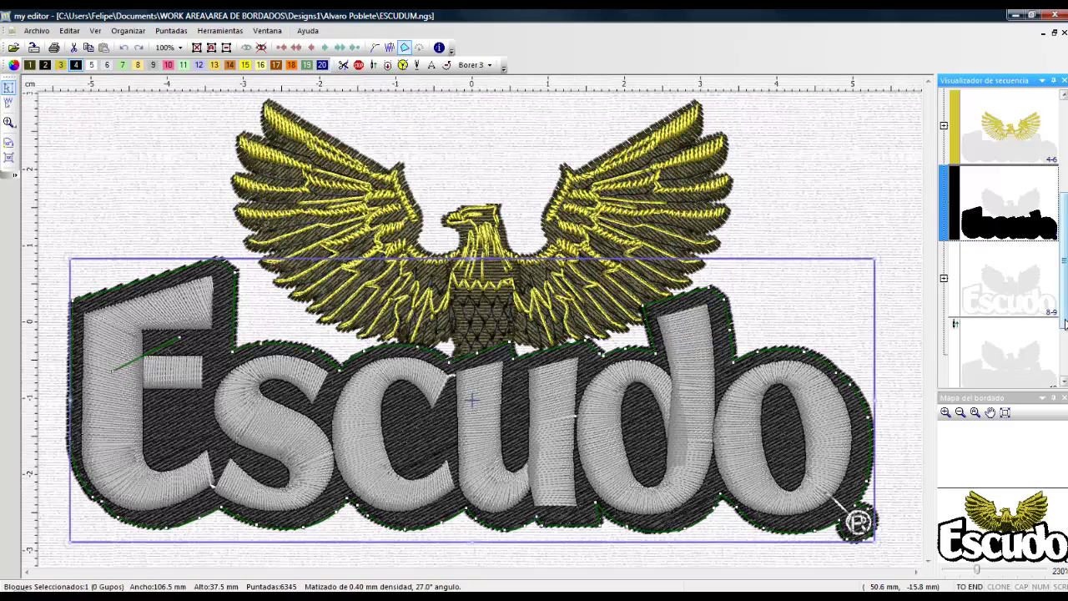
click(1013, 302)
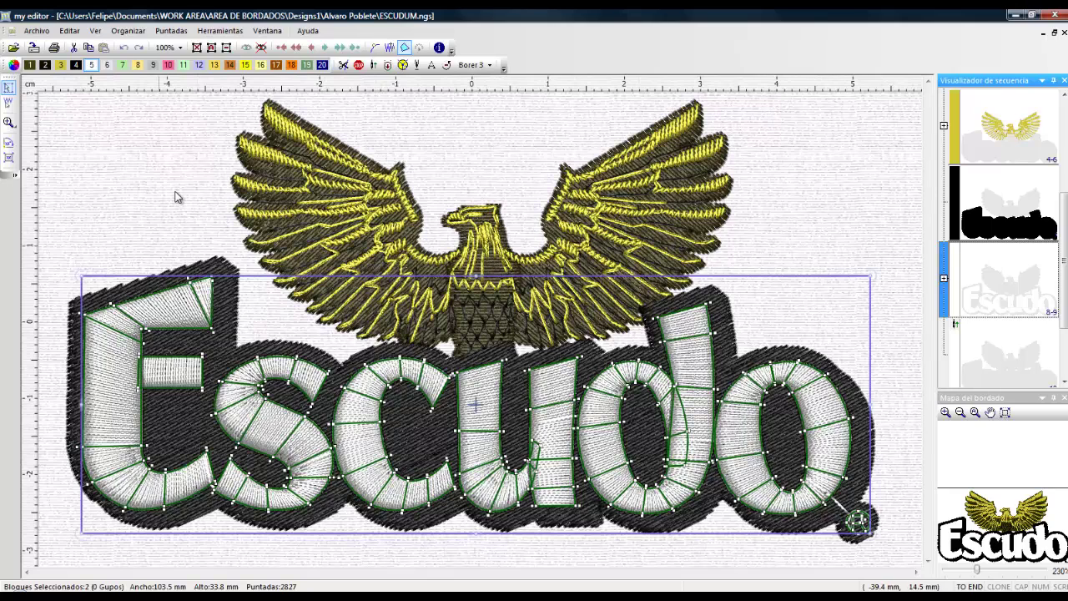
key(Escape)
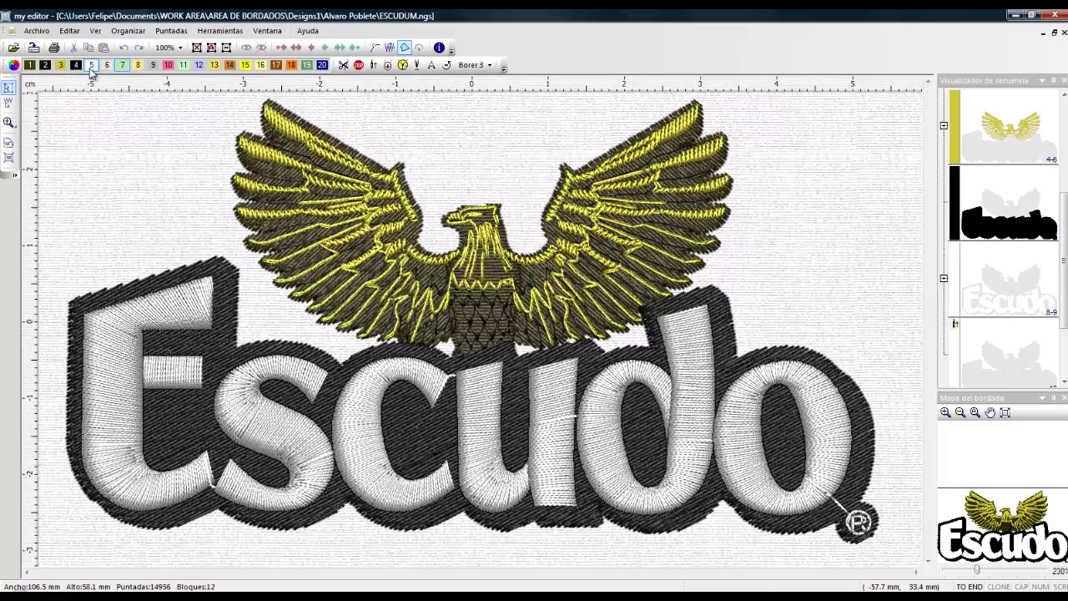
Set the design's background (Fondo) color to Venetian red in the color manager
click(468, 239)
click(13, 66)
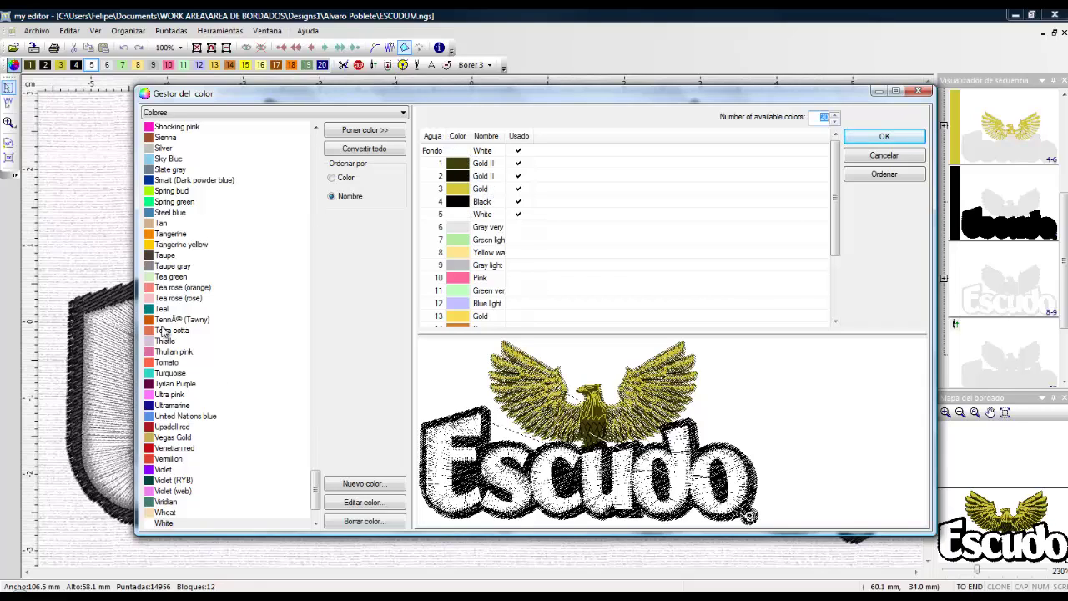
click(152, 451)
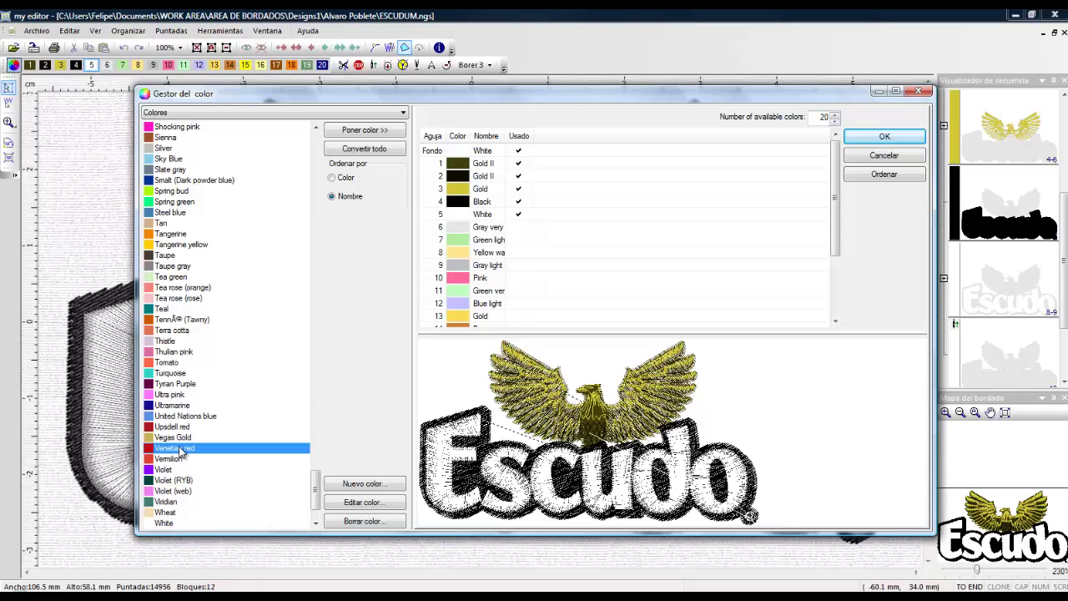
drag(179, 455, 491, 151)
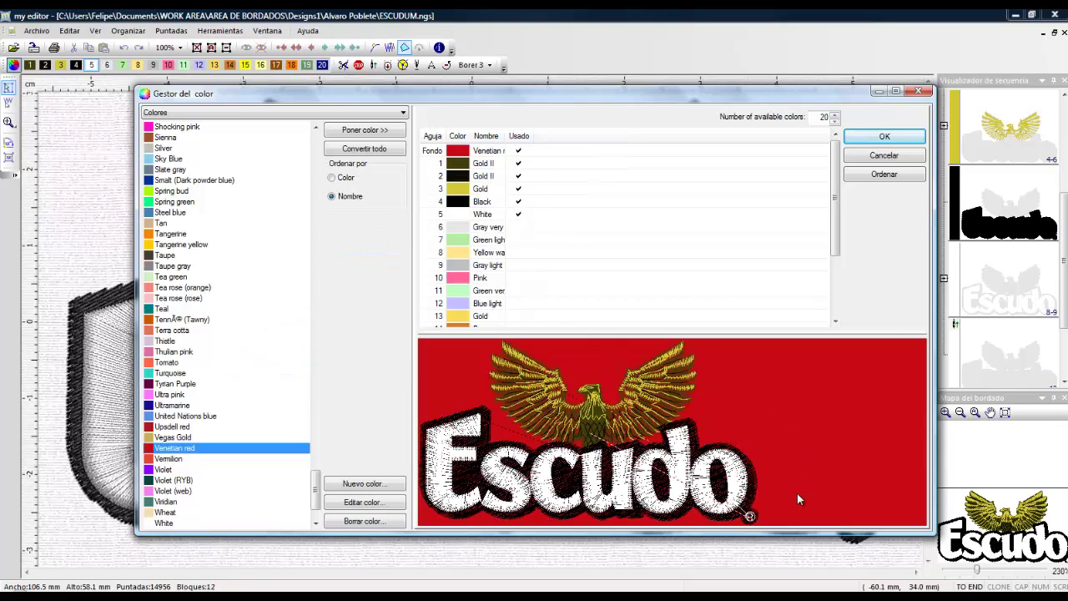
click(882, 135)
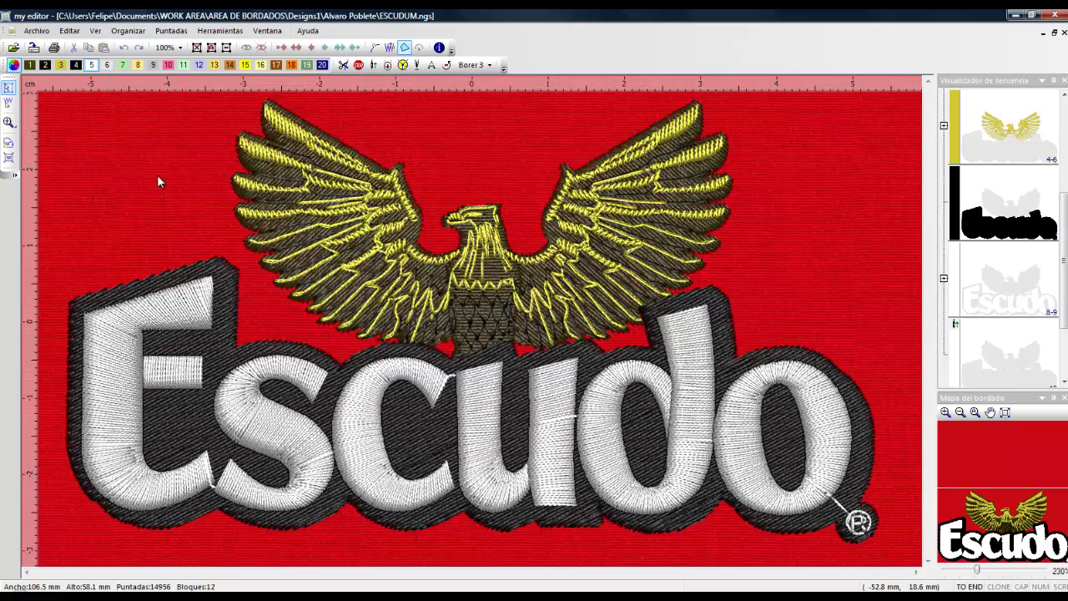
Open the fabric (Tejido) chooser and look through the Light, Ultra Light, Normal Light, Normal and Heavy embroidery categories
click(96, 31)
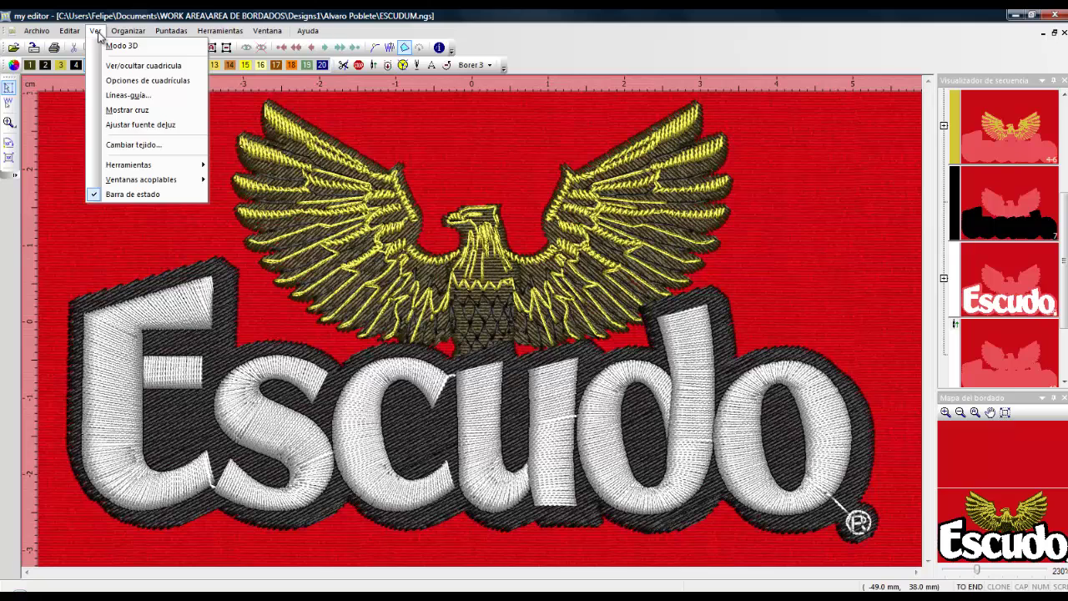
click(131, 147)
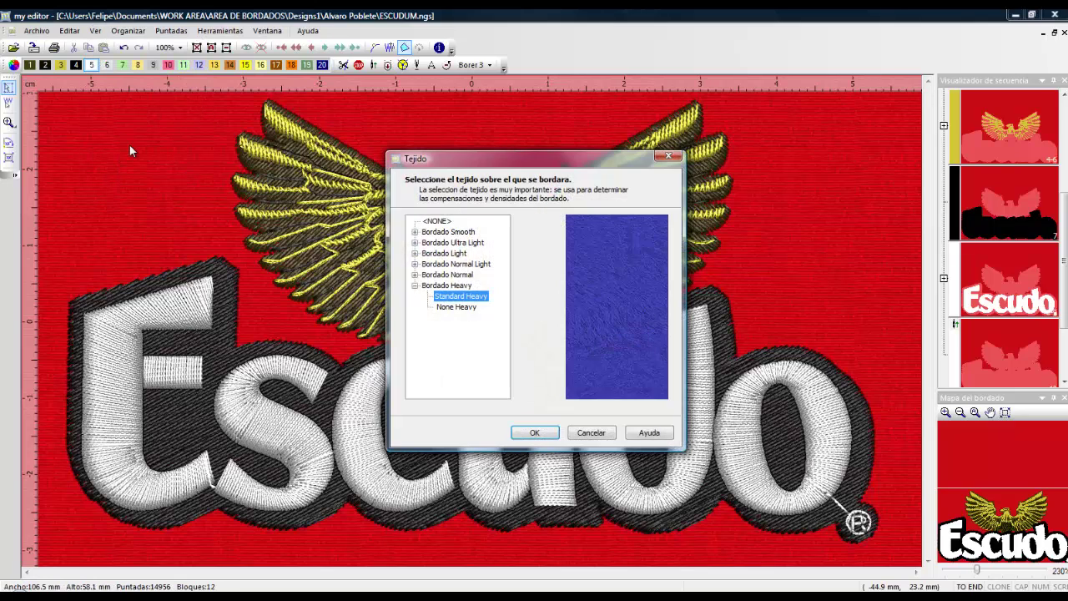
click(415, 264)
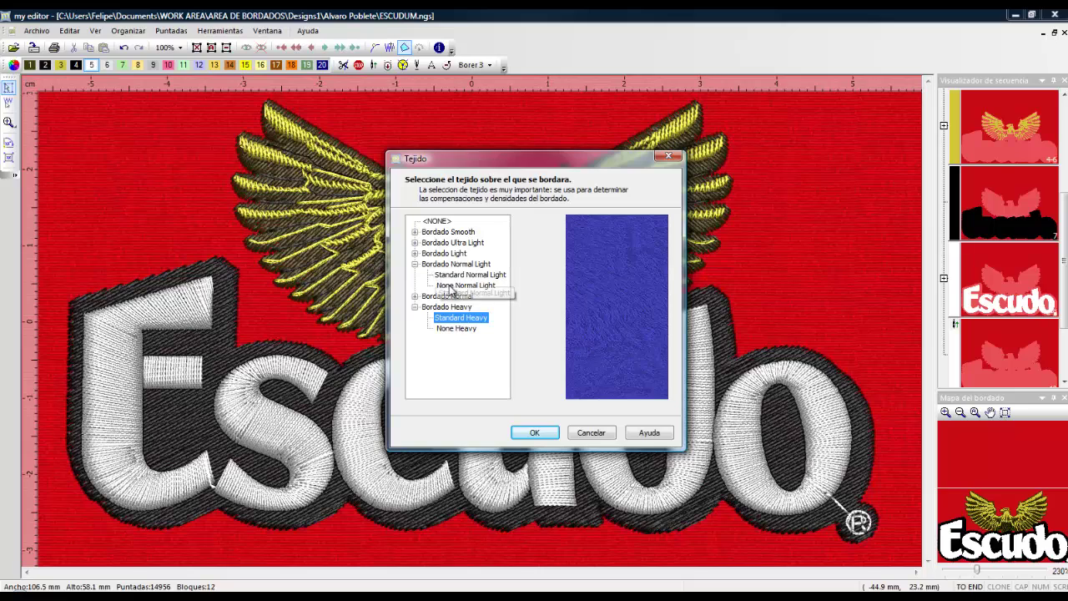
click(414, 254)
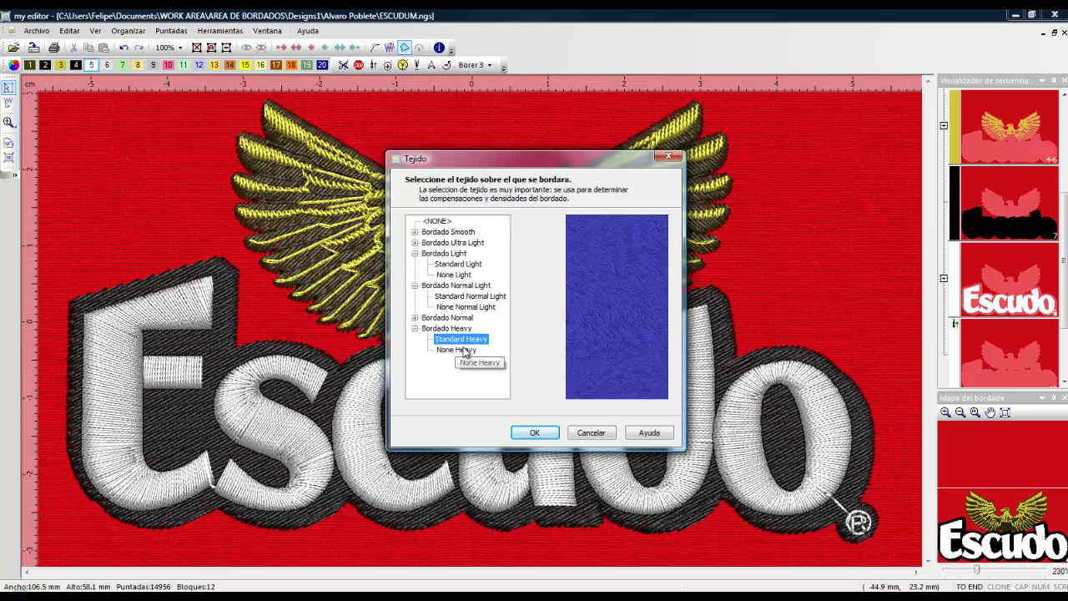
click(415, 328)
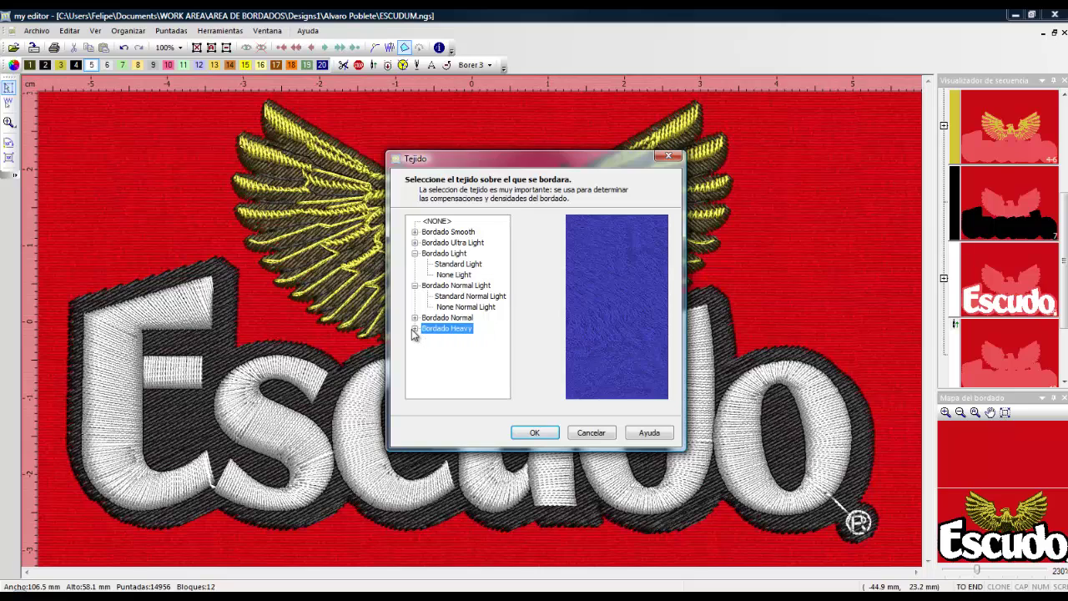
click(414, 243)
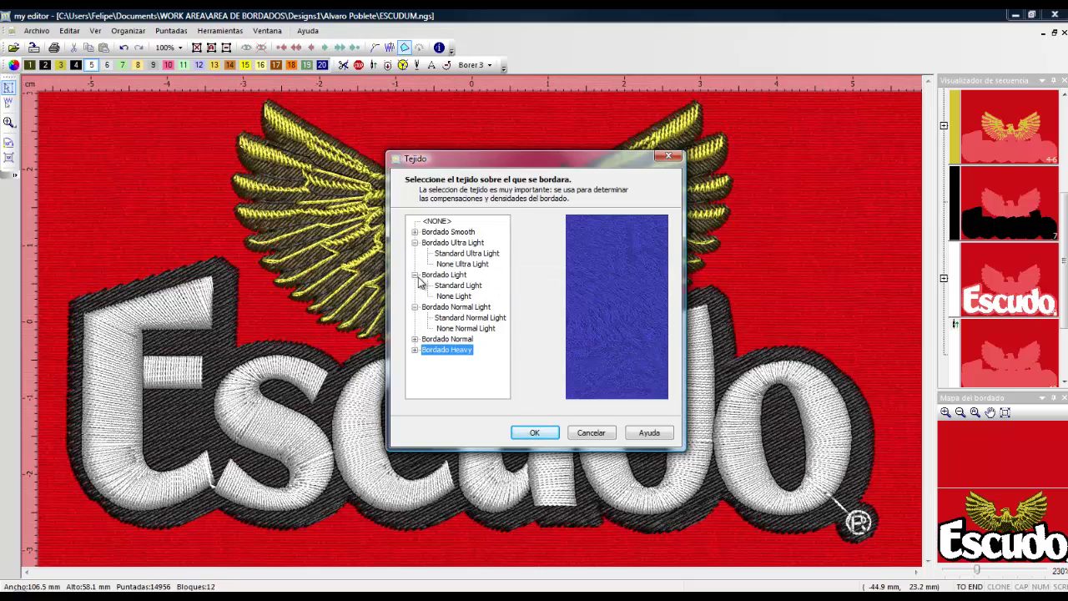
click(415, 274)
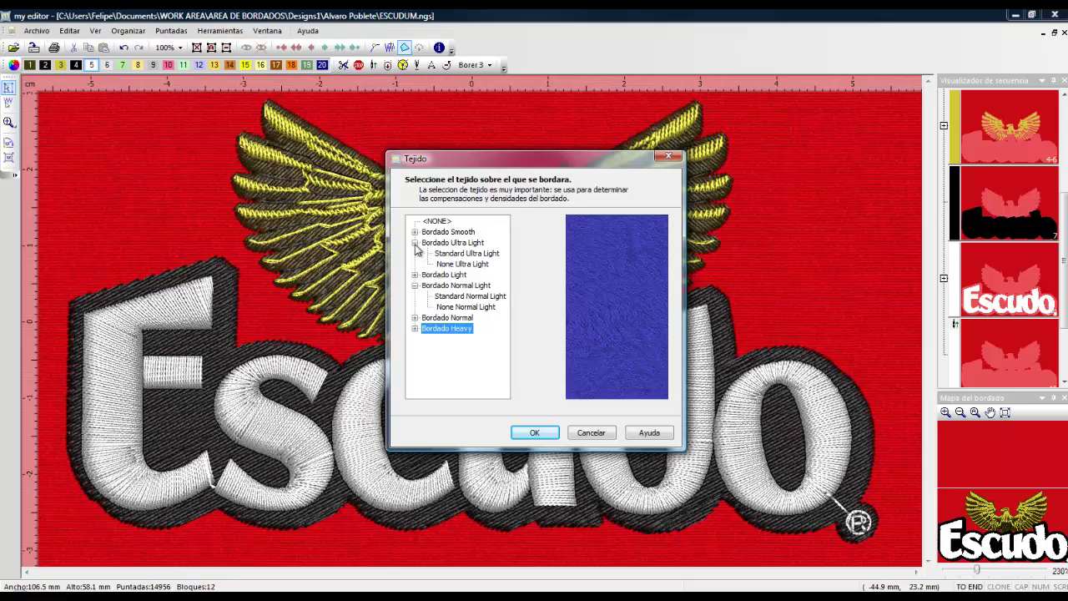
click(414, 242)
click(415, 265)
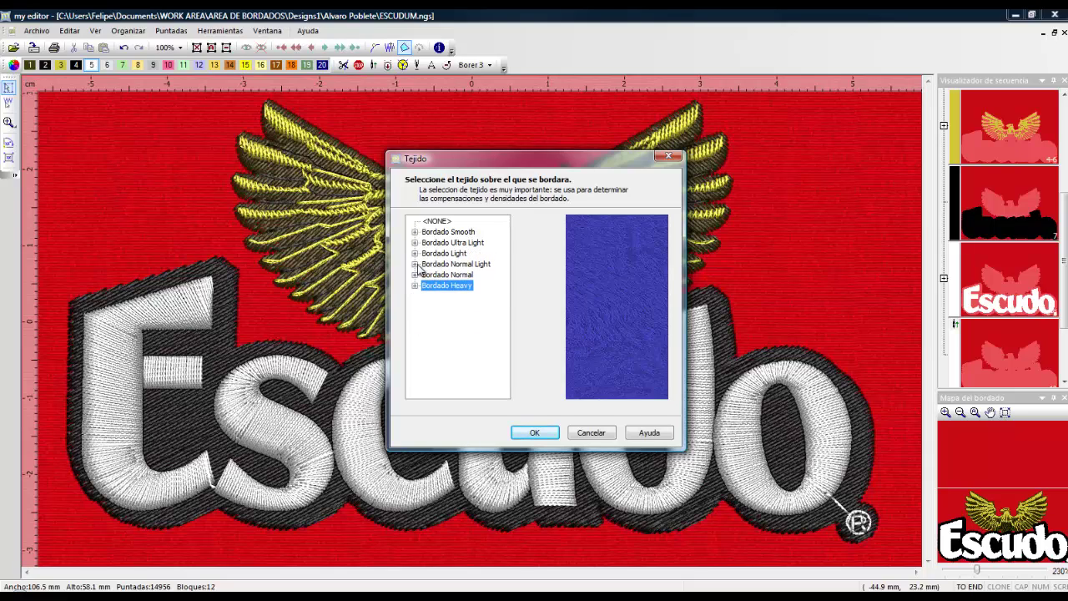
click(416, 276)
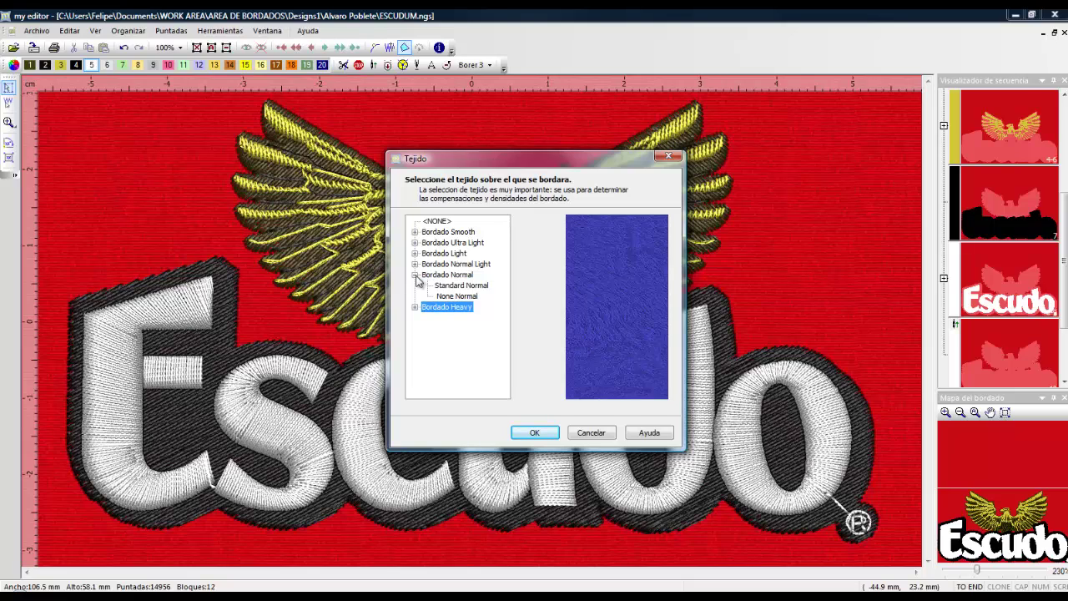
click(415, 265)
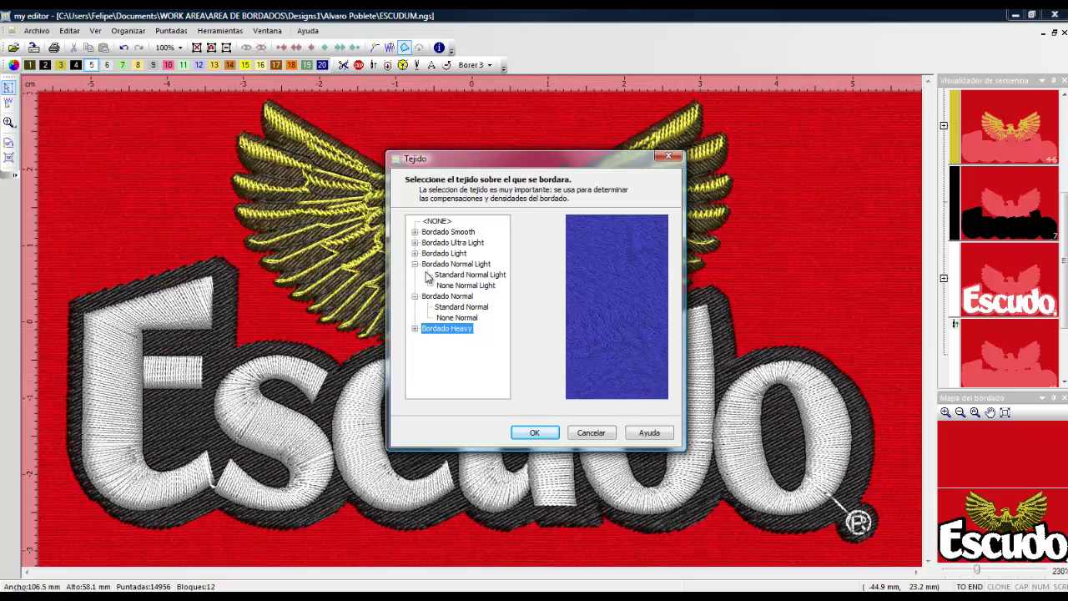
Preview the Standard and None fabrics under Bordado Normal Light and Bordado Normal
click(455, 277)
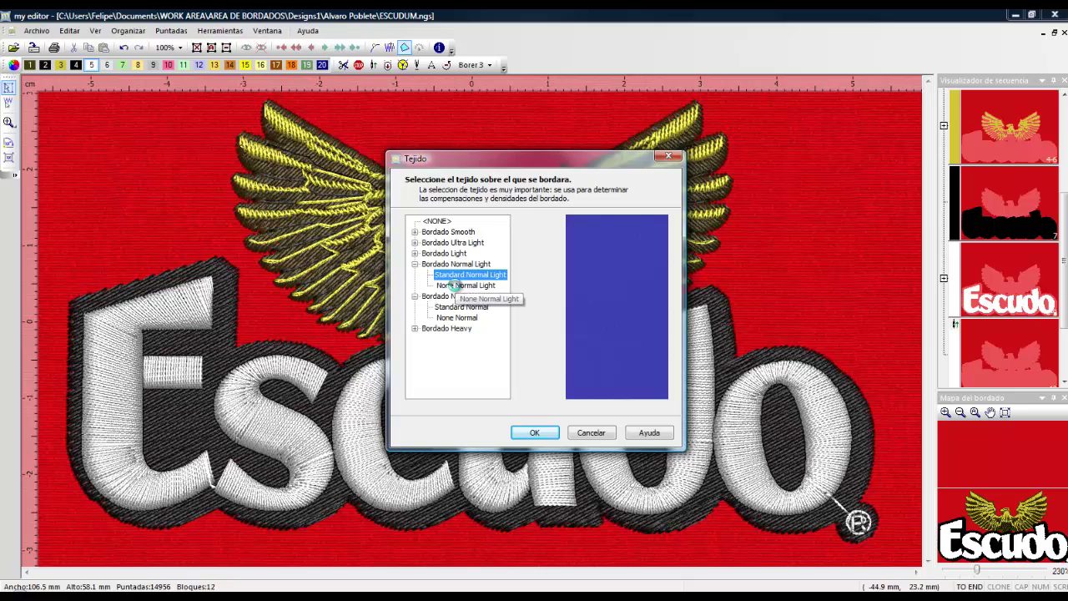
click(459, 286)
click(455, 309)
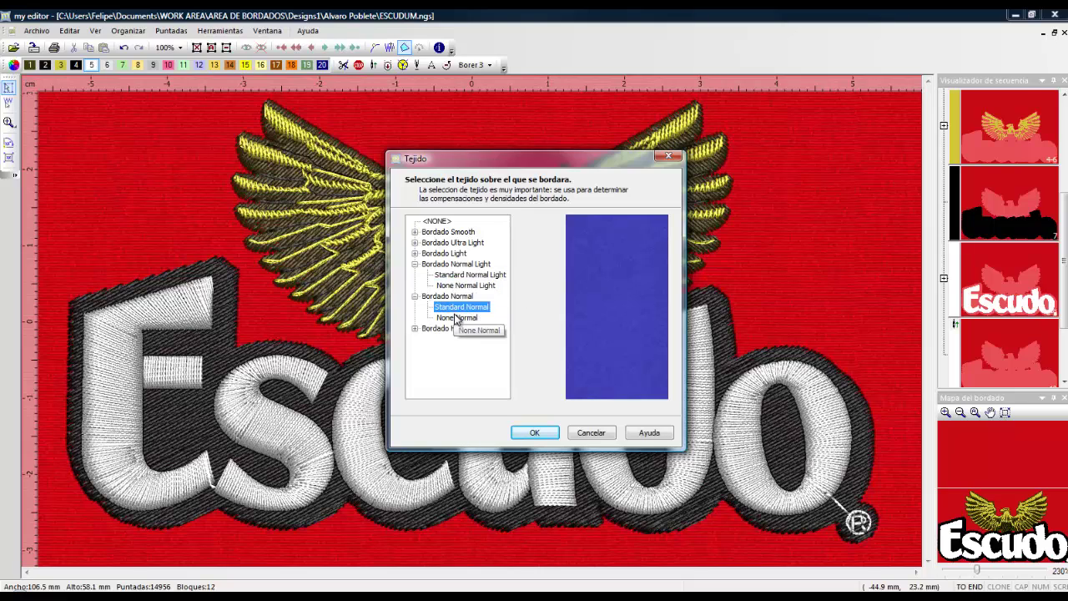
click(455, 318)
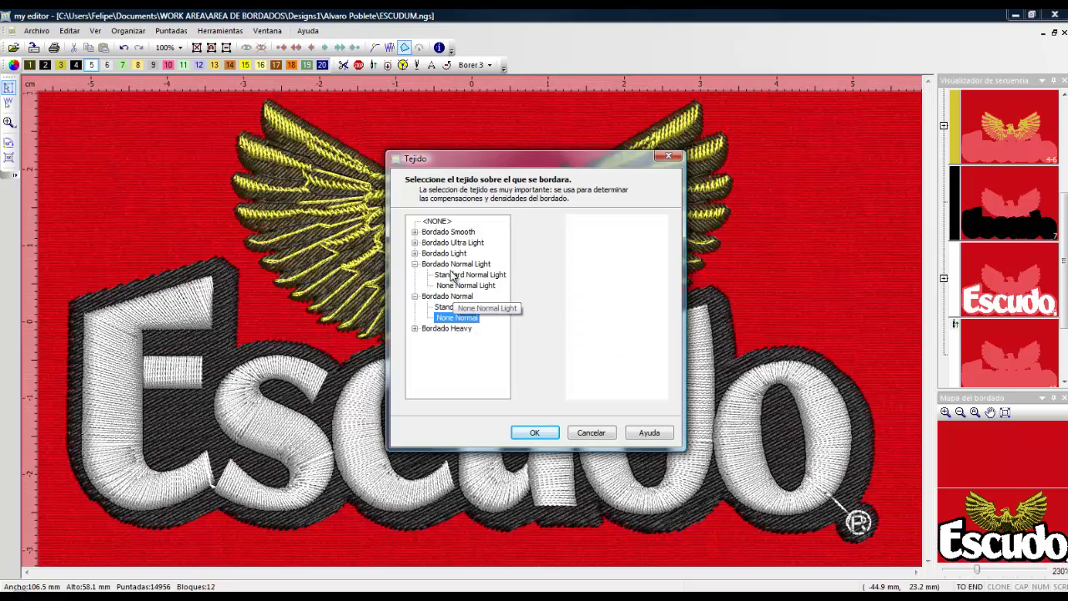
Change the design's fabric to Standard Light from the Bordado Light category
click(415, 253)
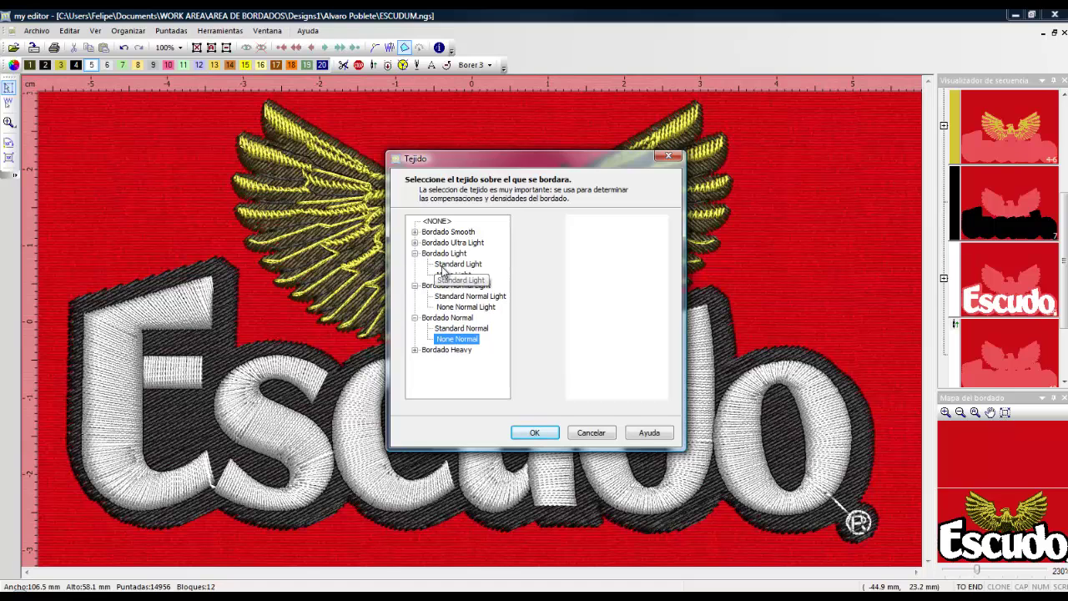
click(451, 265)
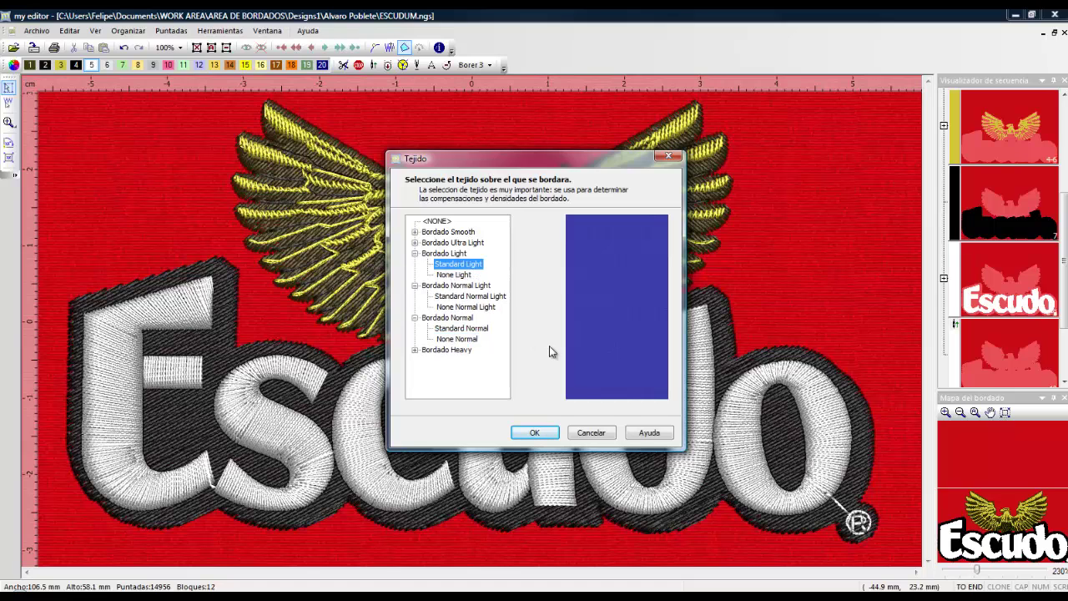
click(535, 432)
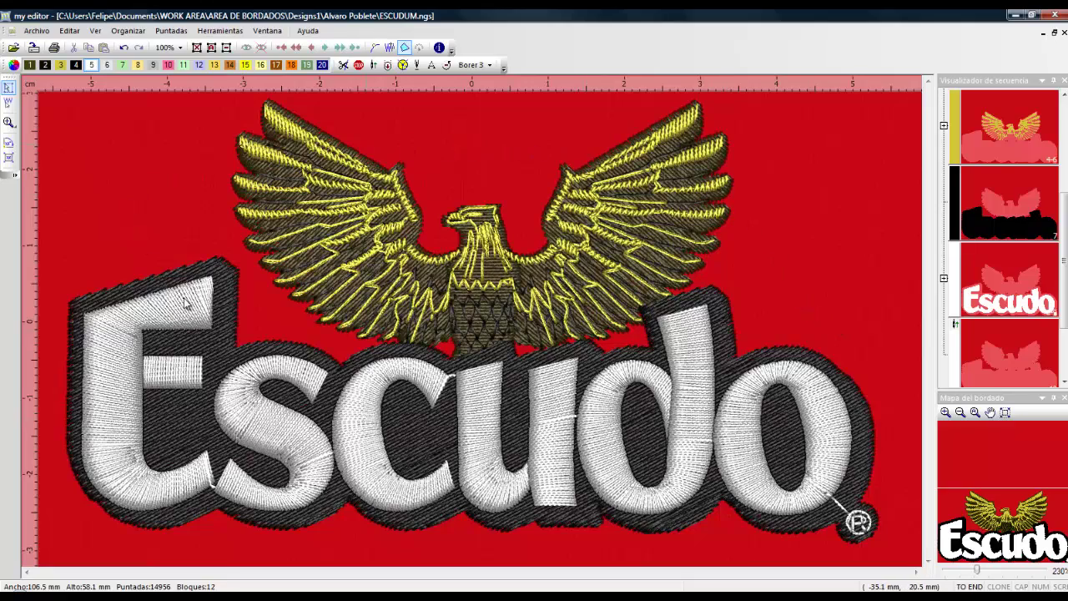
Select the white Escudo letters, invert the selection, and hide all the other blocks of the design
scroll(611, 185, down, 1)
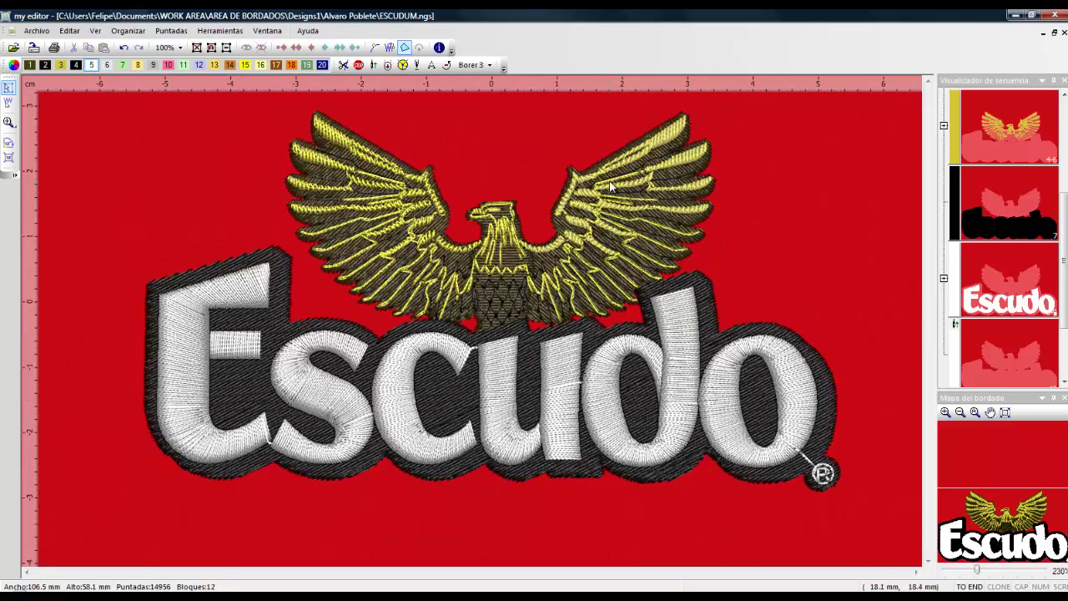
scroll(611, 185, down, 2)
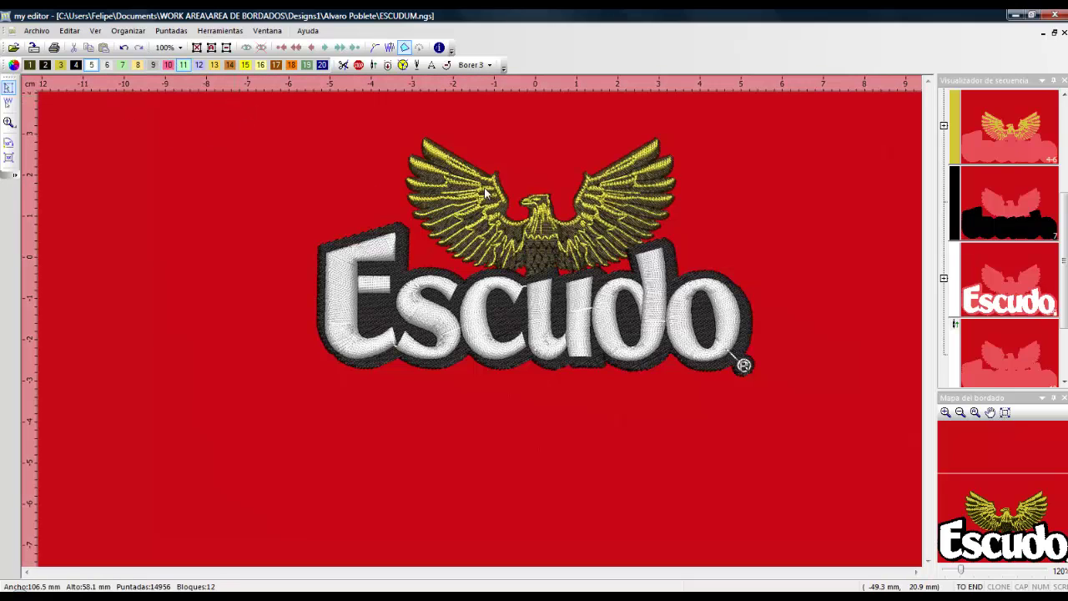
click(358, 258)
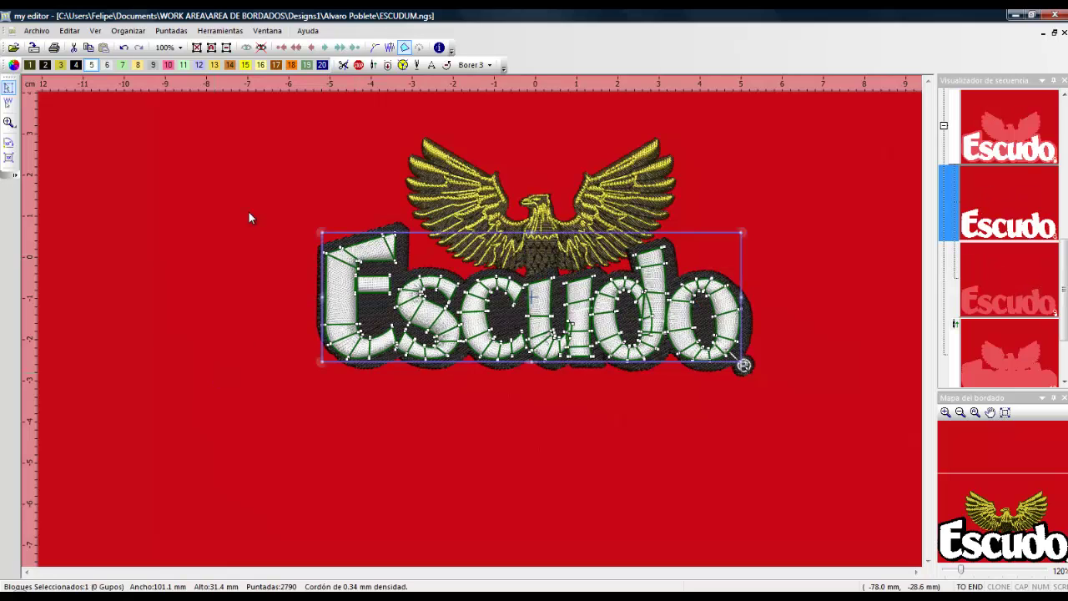
click(69, 31)
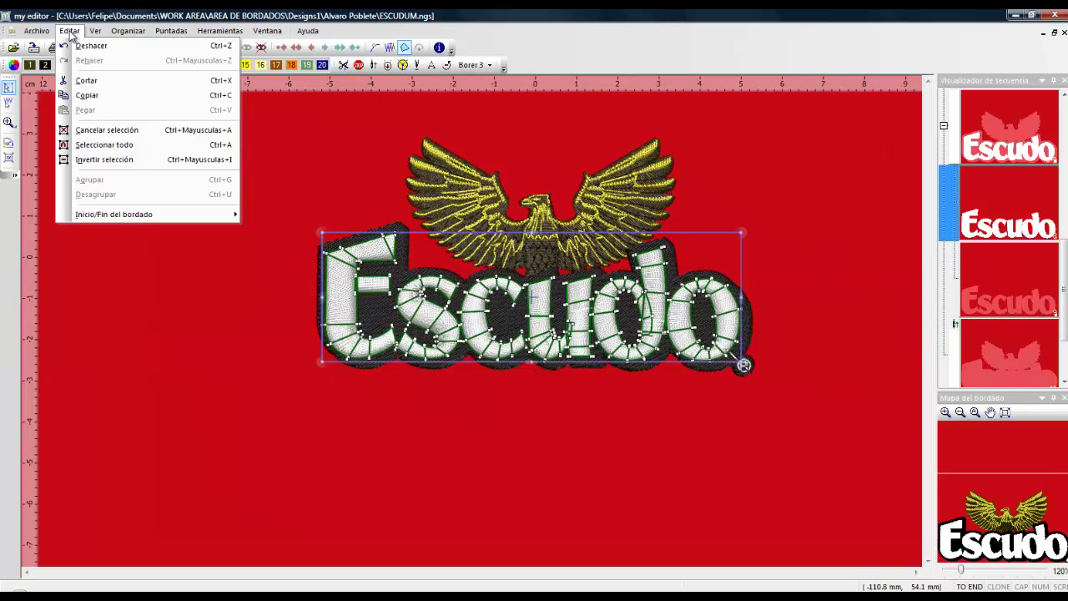
click(117, 160)
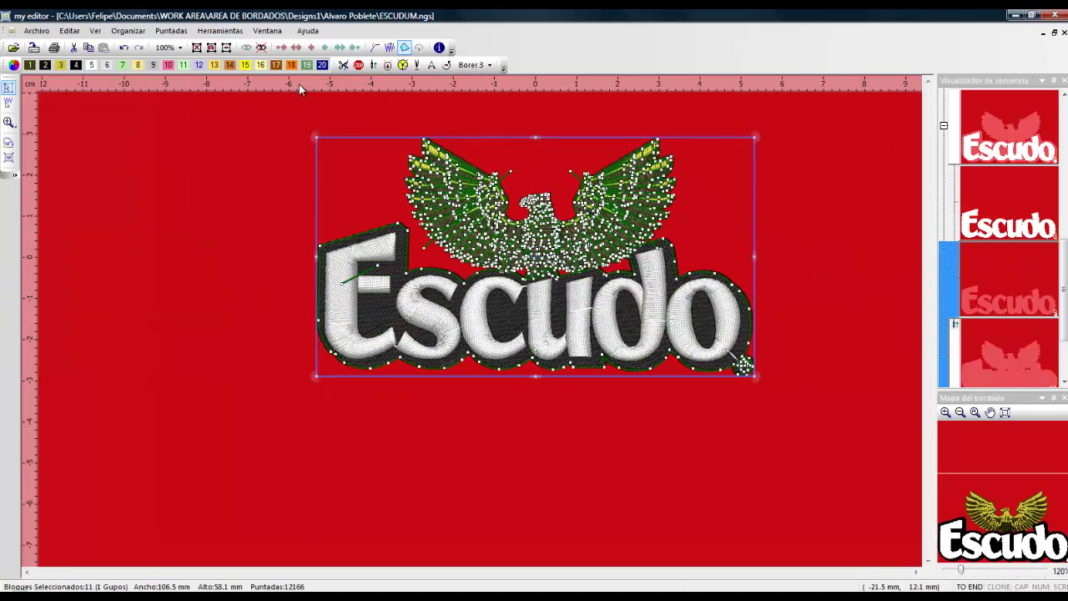
click(261, 48)
Turn the faint shape display of the hidden blocks off and on again to view the letters alone
click(538, 332)
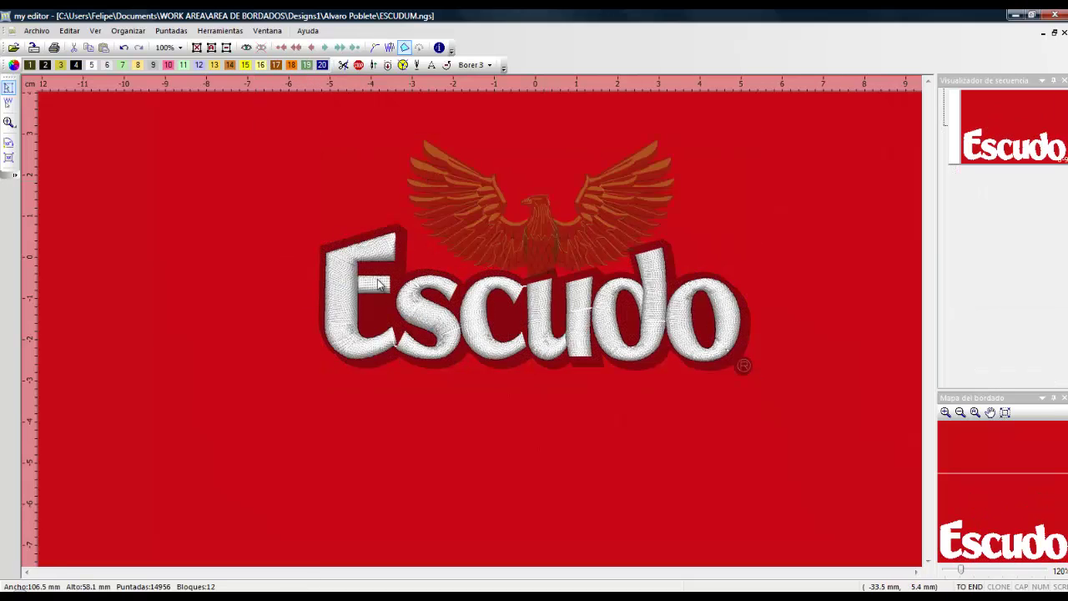
click(658, 323)
click(599, 197)
click(373, 65)
click(405, 48)
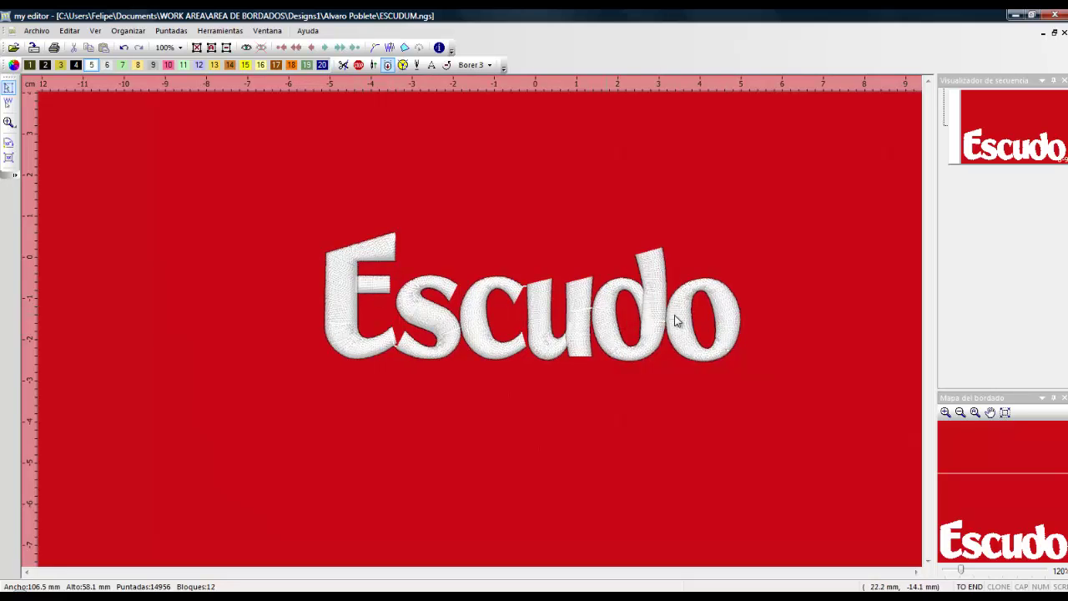
click(407, 48)
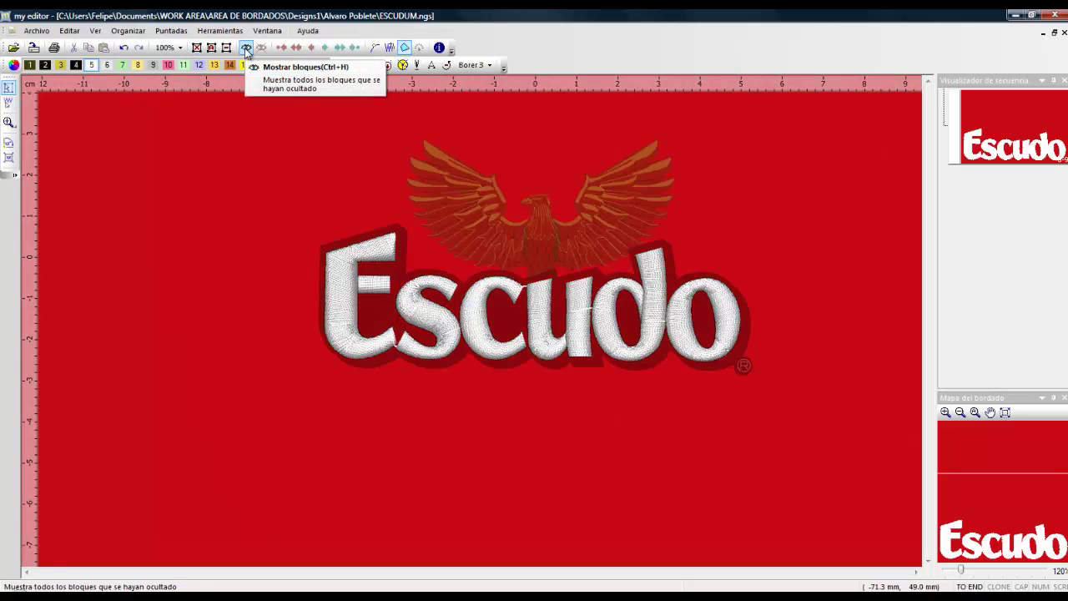
Show all hidden blocks of the design again and clear the selection
click(246, 49)
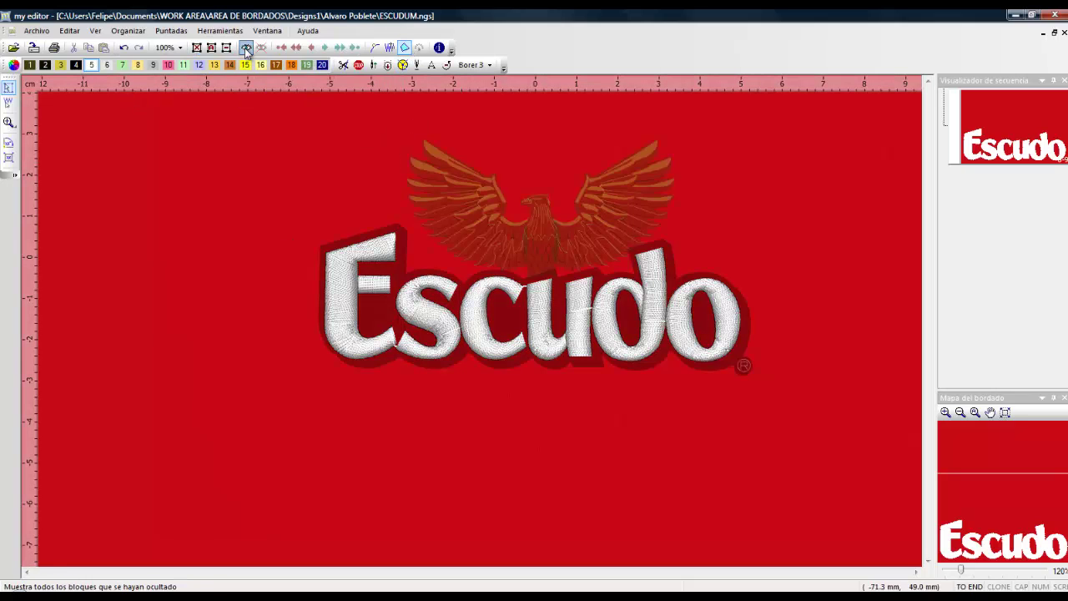
click(184, 231)
click(473, 315)
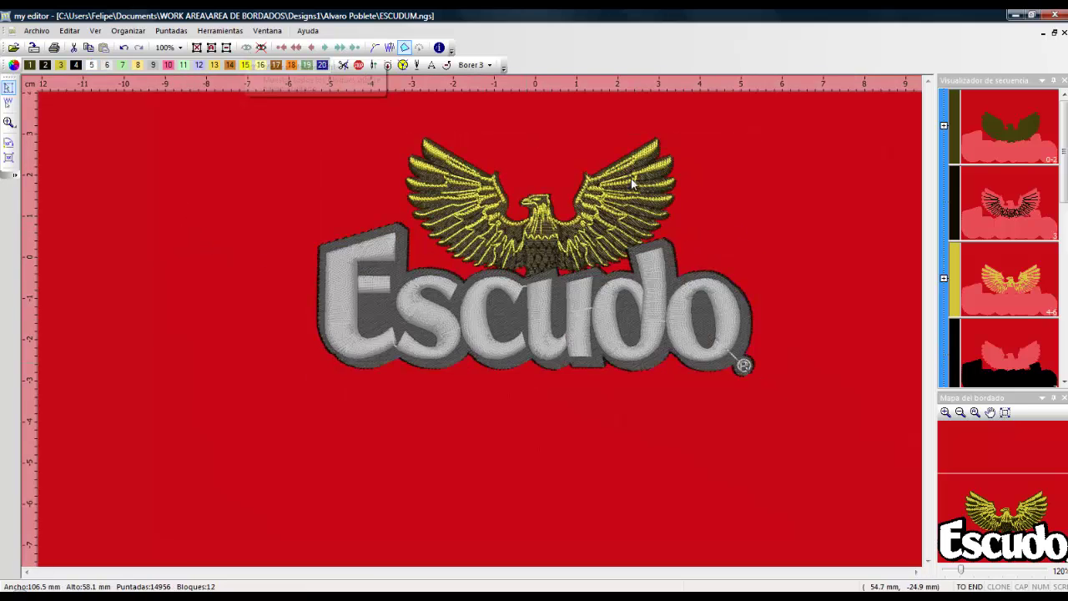
click(718, 414)
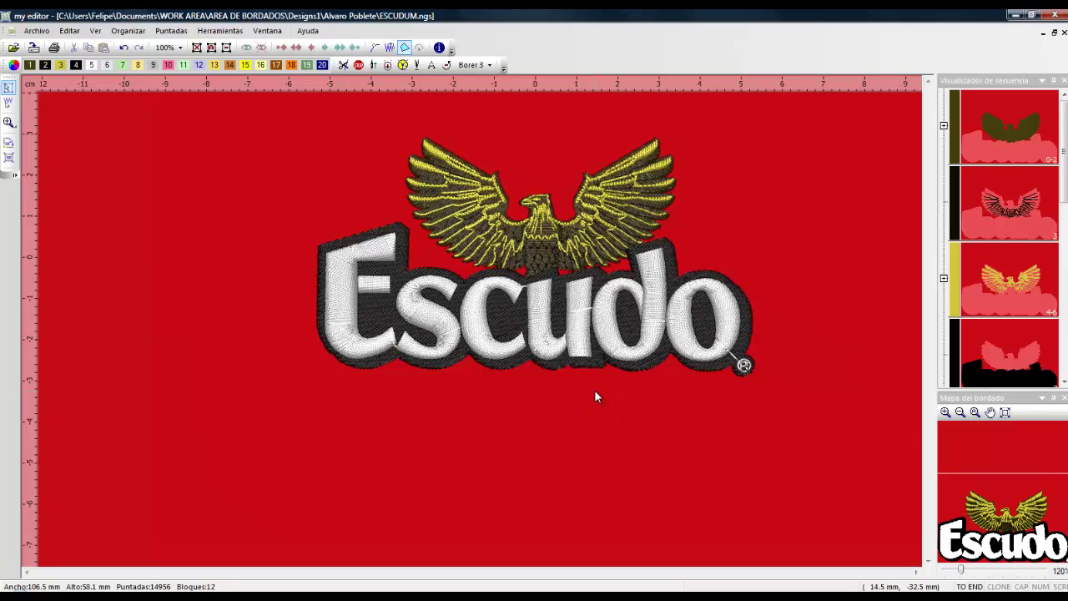
Save a copy of the design as ESCUDUM in the Brother/Baby Lock (*.pes) format
click(33, 33)
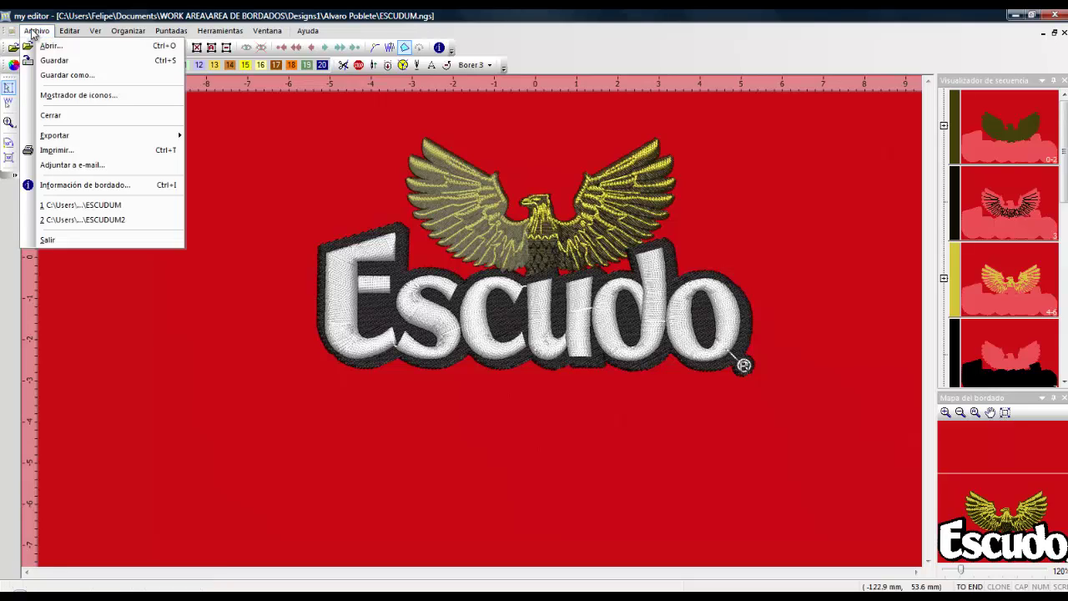
click(60, 75)
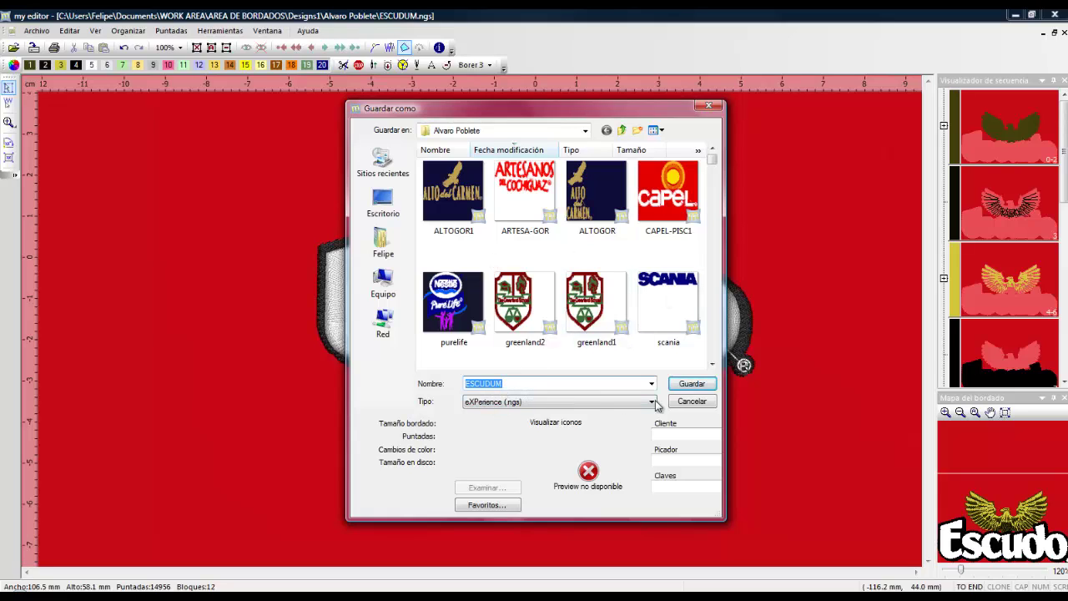
click(588, 403)
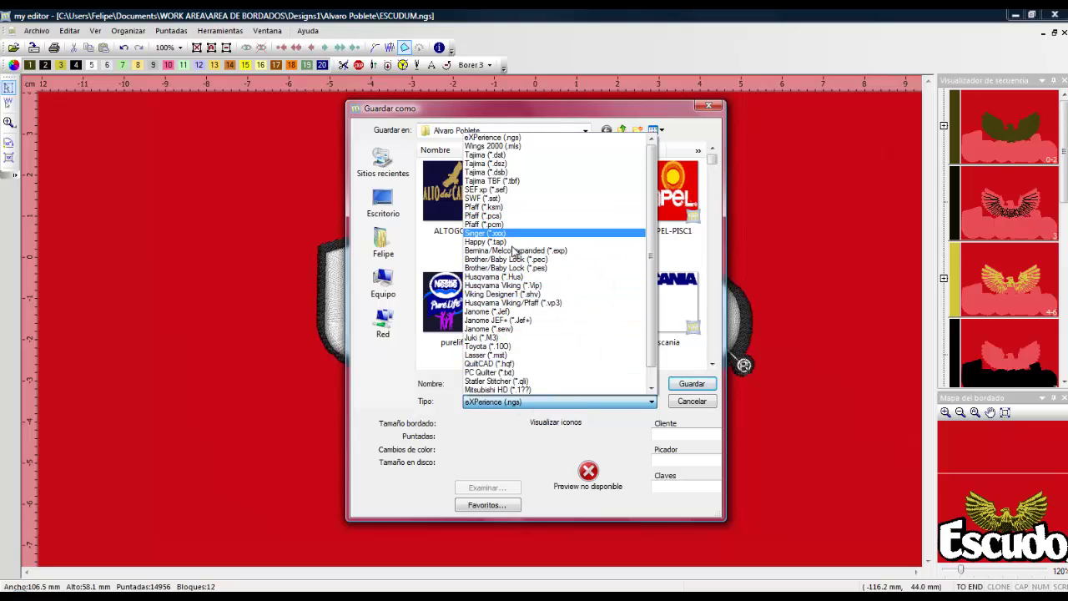
click(521, 269)
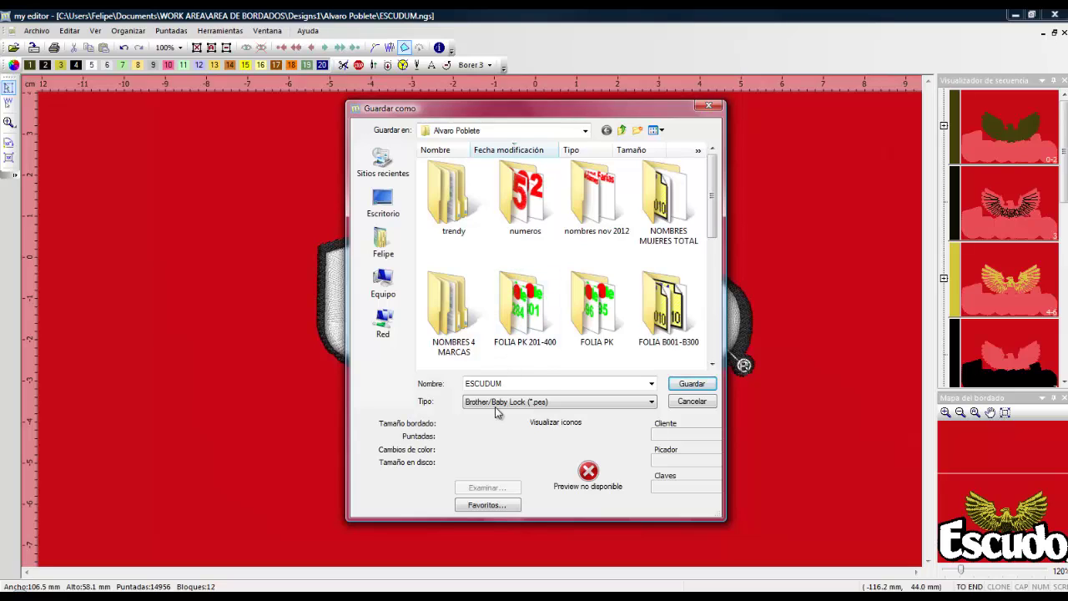
click(692, 383)
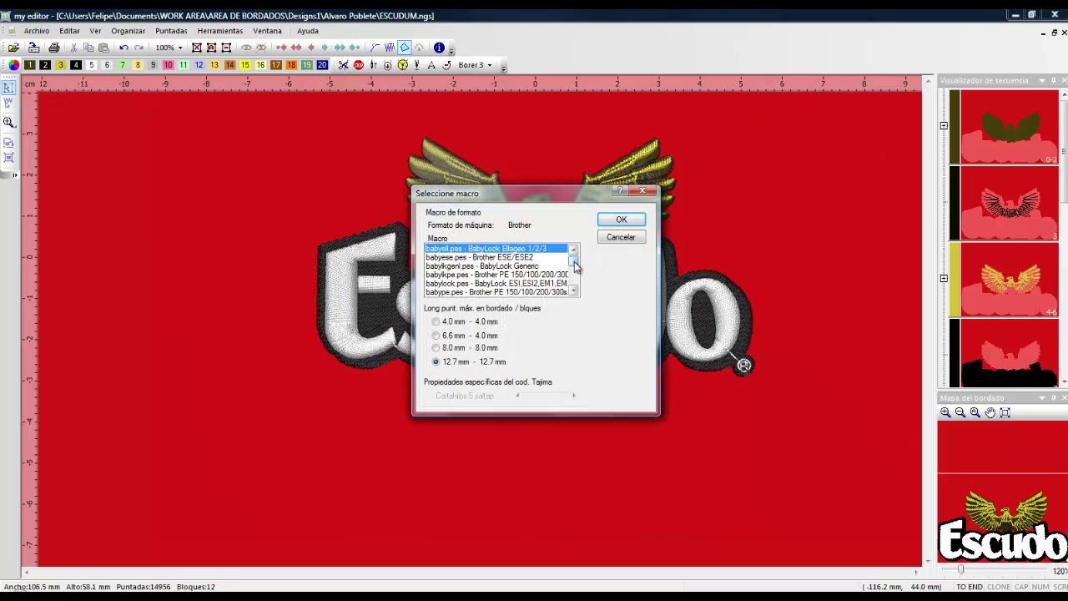
Choose the brotherpe.pes - BROTHER PE machine macro for the PES file and confirm it
mouse_move(575, 265)
mouse_down()
mouse_move(577, 288)
mouse_move(574, 276)
mouse_up()
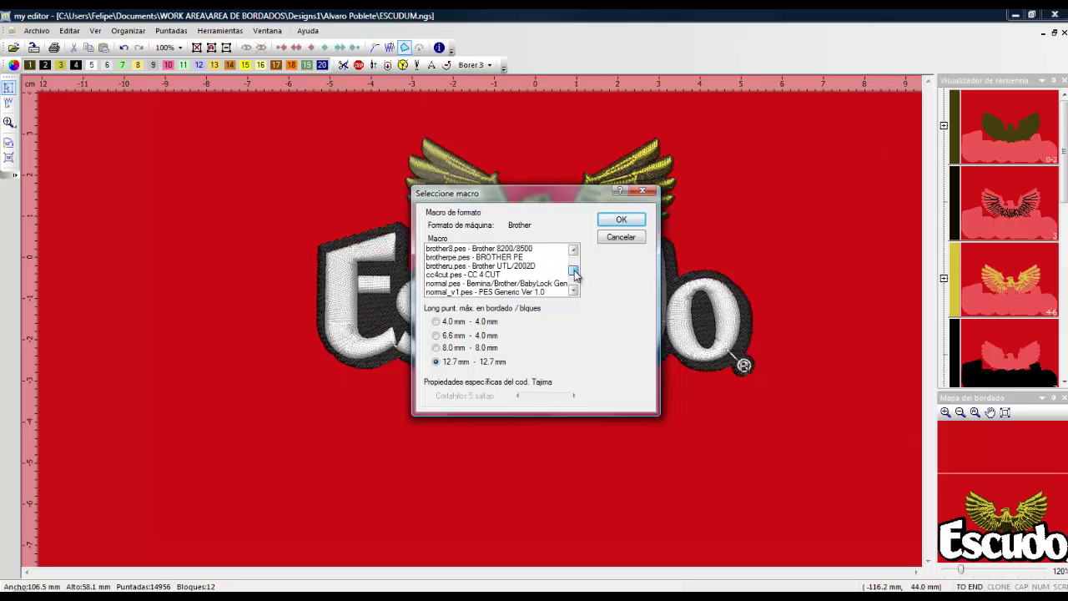
click(465, 259)
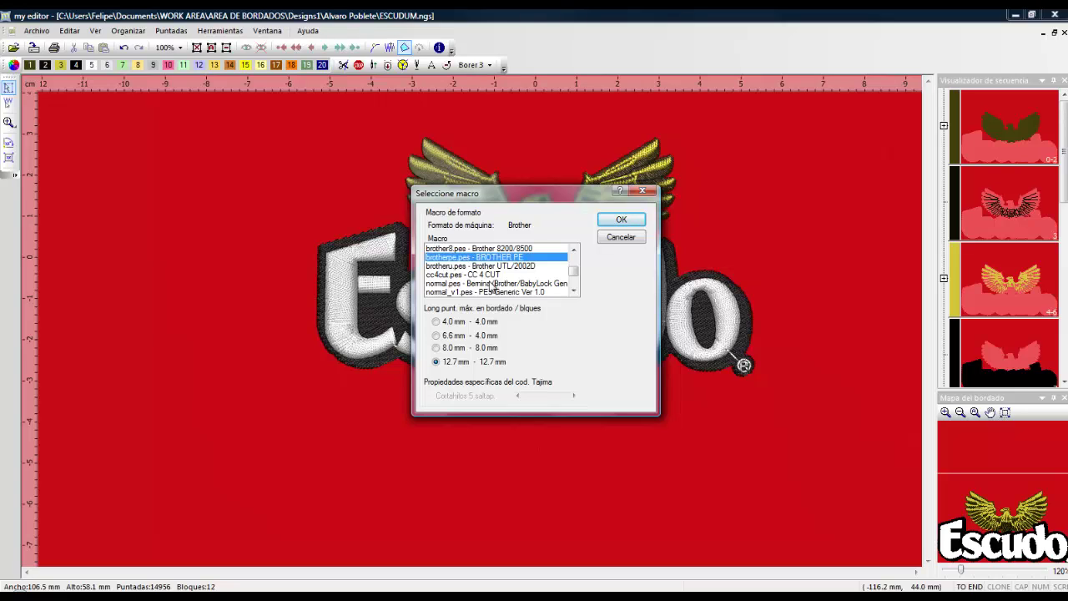
click(621, 219)
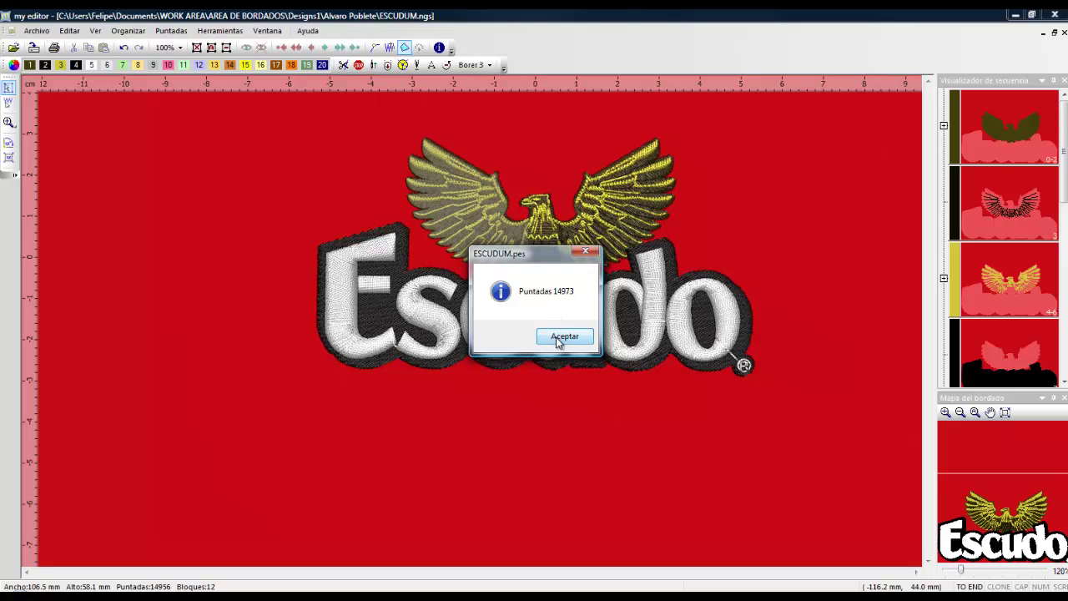
Close the PES stitch message and save a copy of the design as ESCUDUM in the Janome (*.Jef) format
click(564, 337)
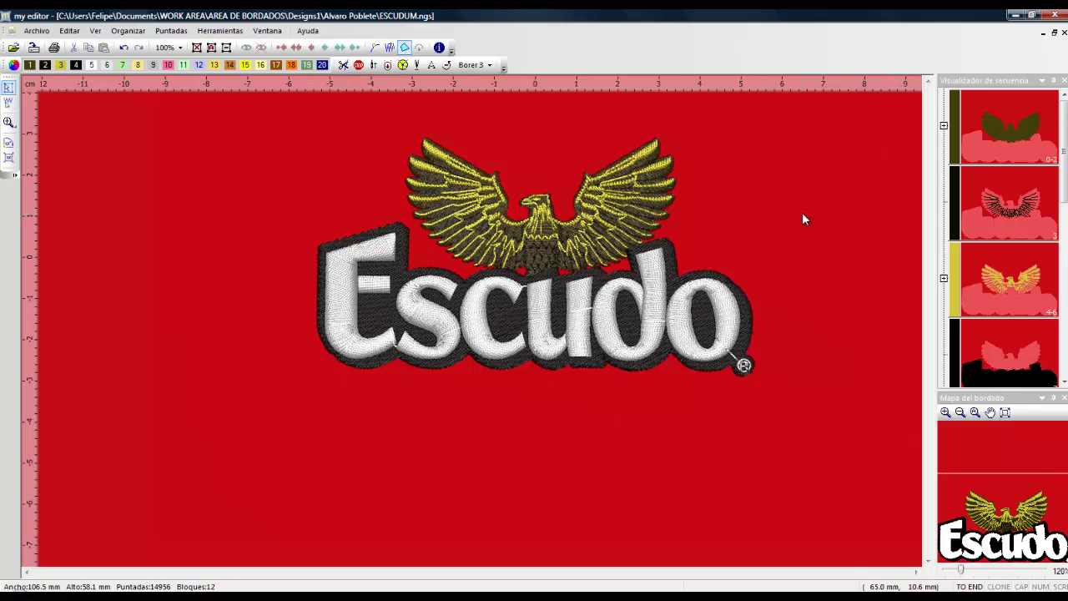
click(37, 31)
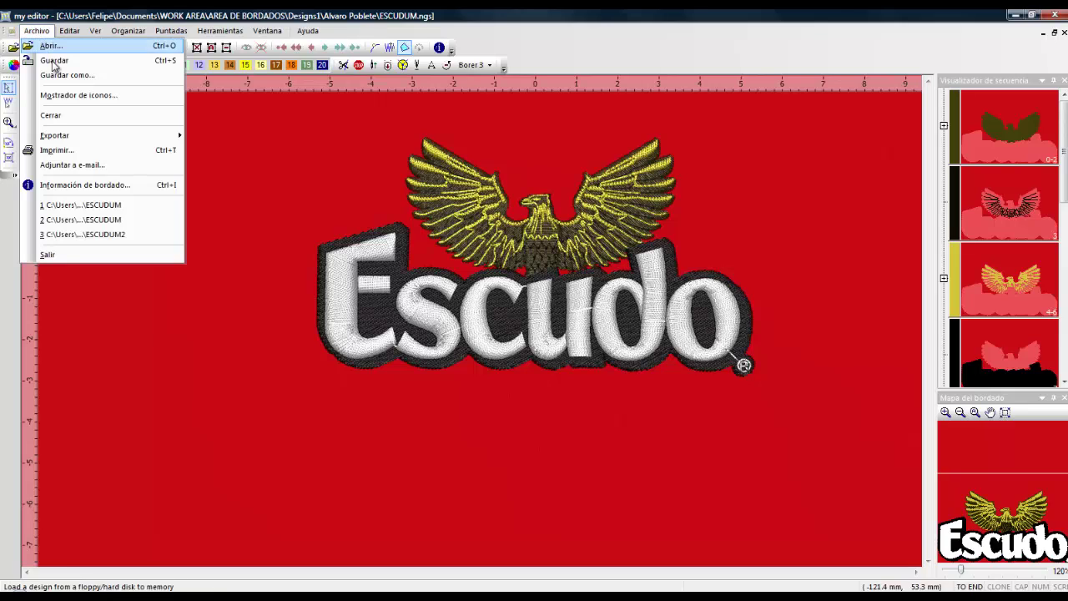
click(68, 75)
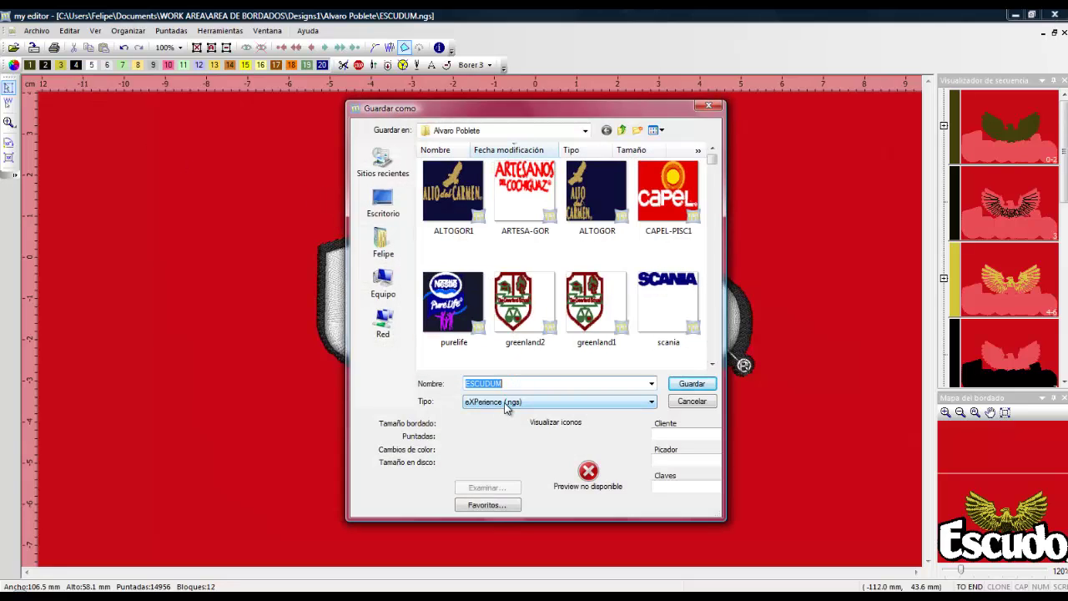
click(505, 403)
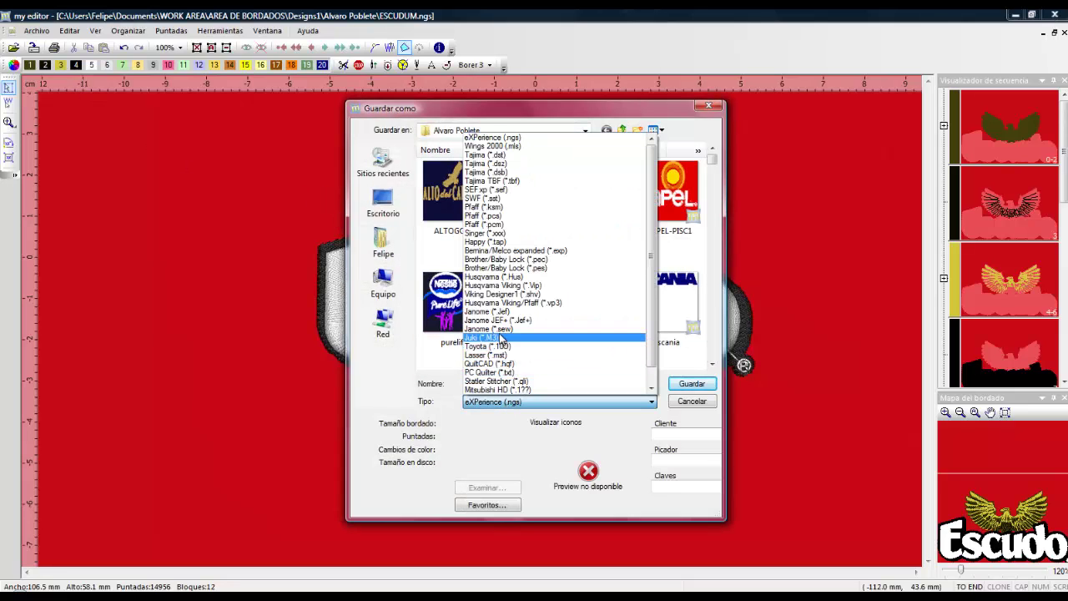
click(501, 311)
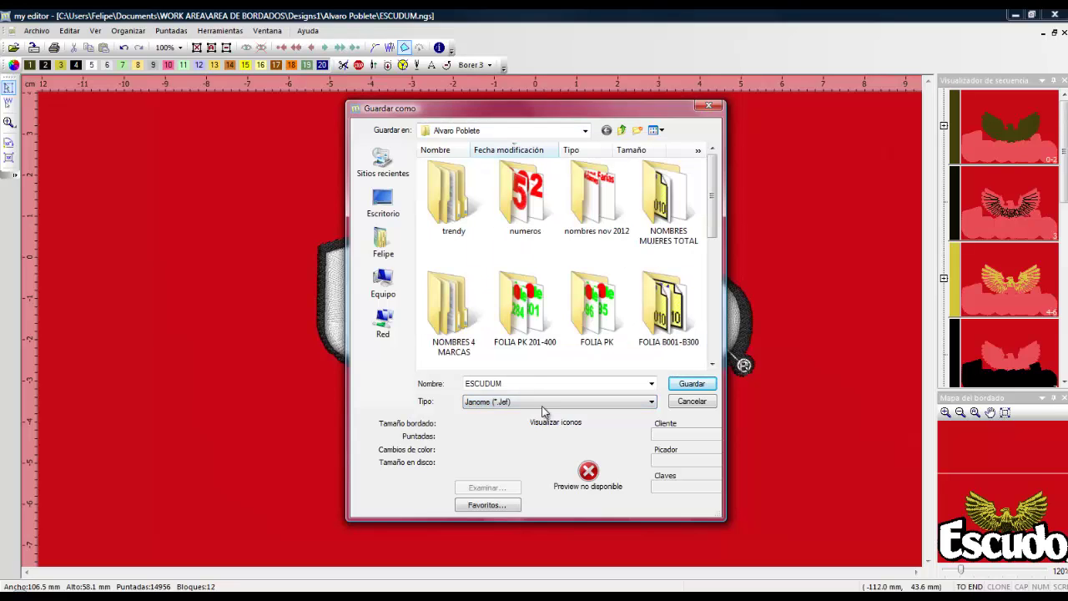
click(690, 384)
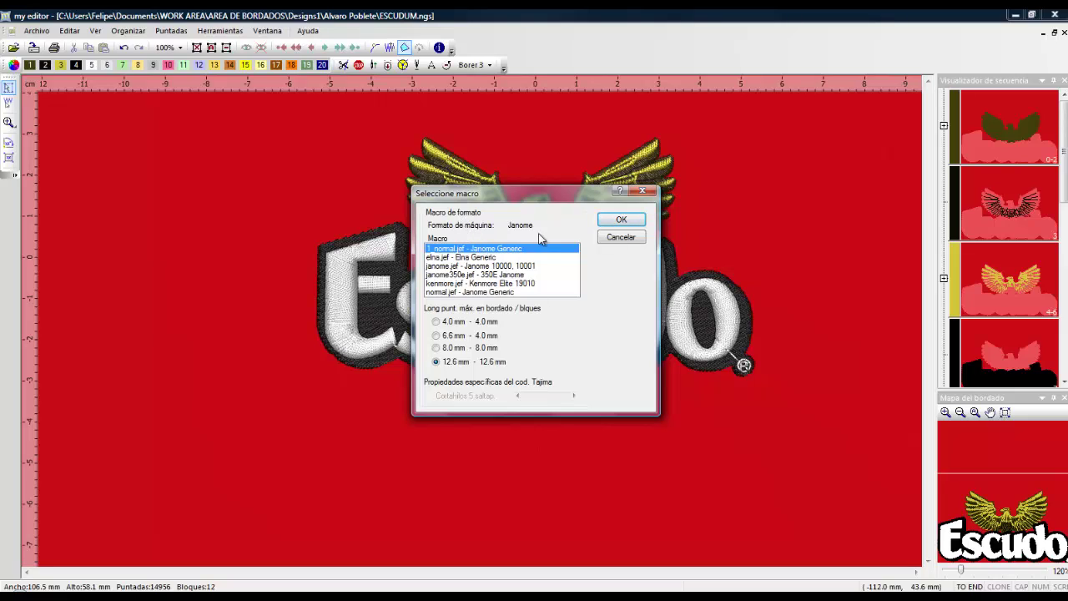
Choose the normal.jef - Janome Generic machine macro for the JEF file and finish saving it
click(467, 293)
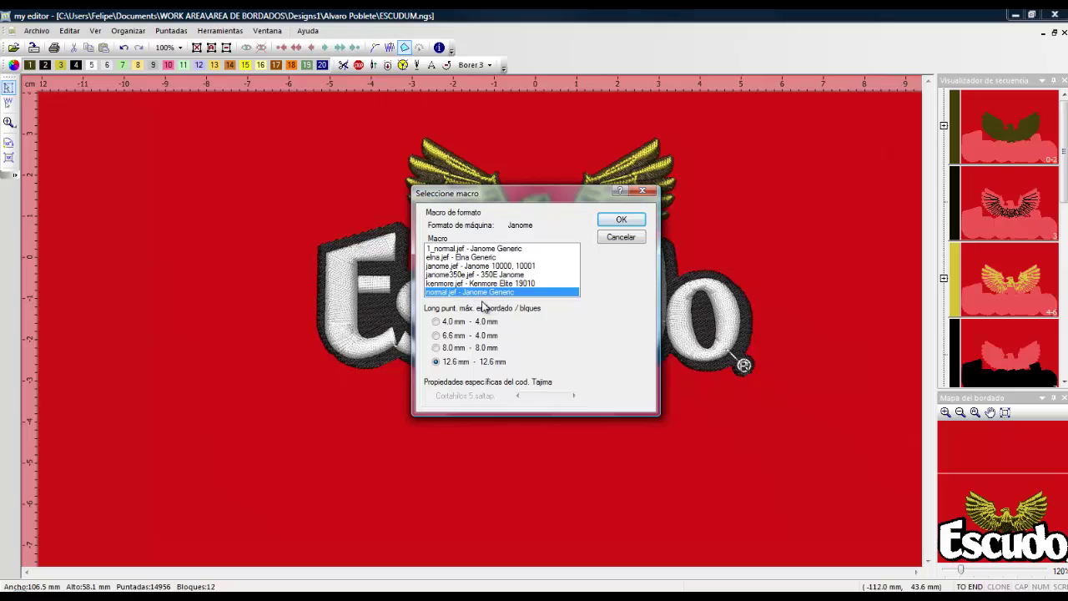
click(616, 220)
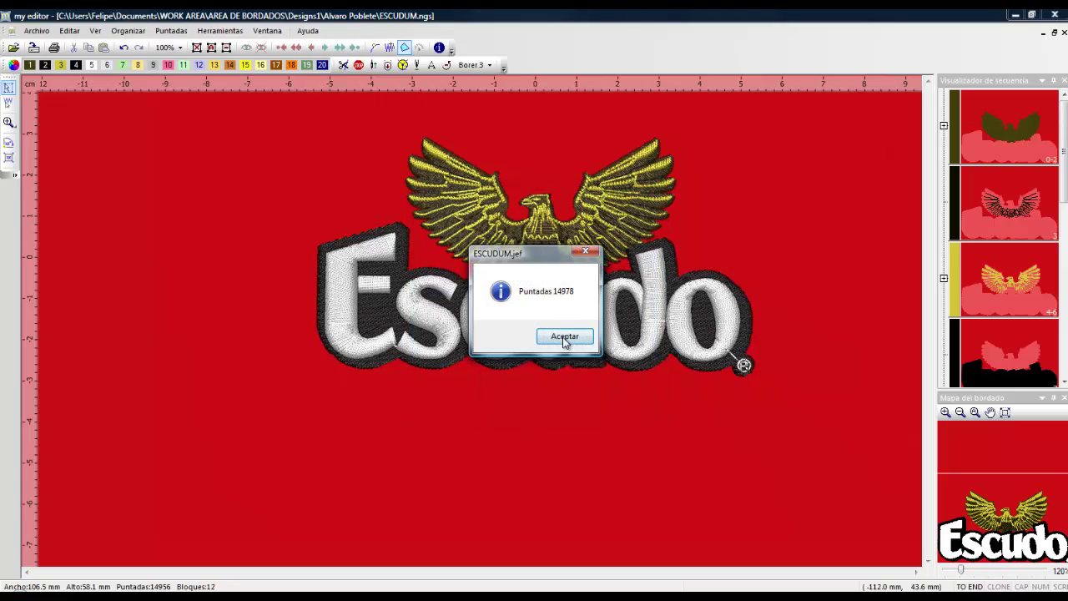
click(565, 337)
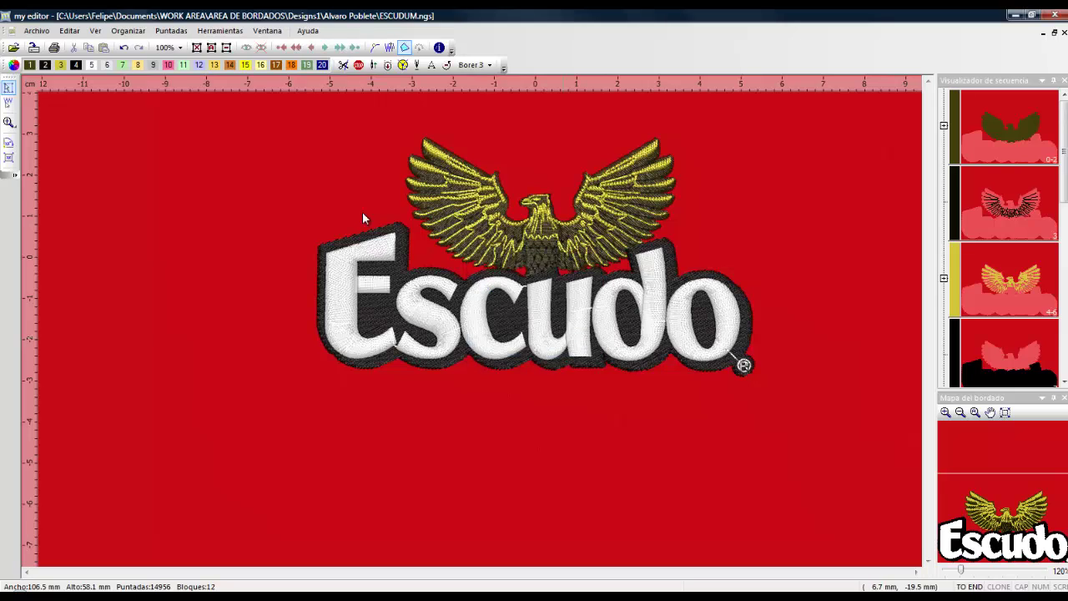
Save a copy of the design as ESCUDUM in the Tajima (*.dst) format, replacing the existing file
click(36, 30)
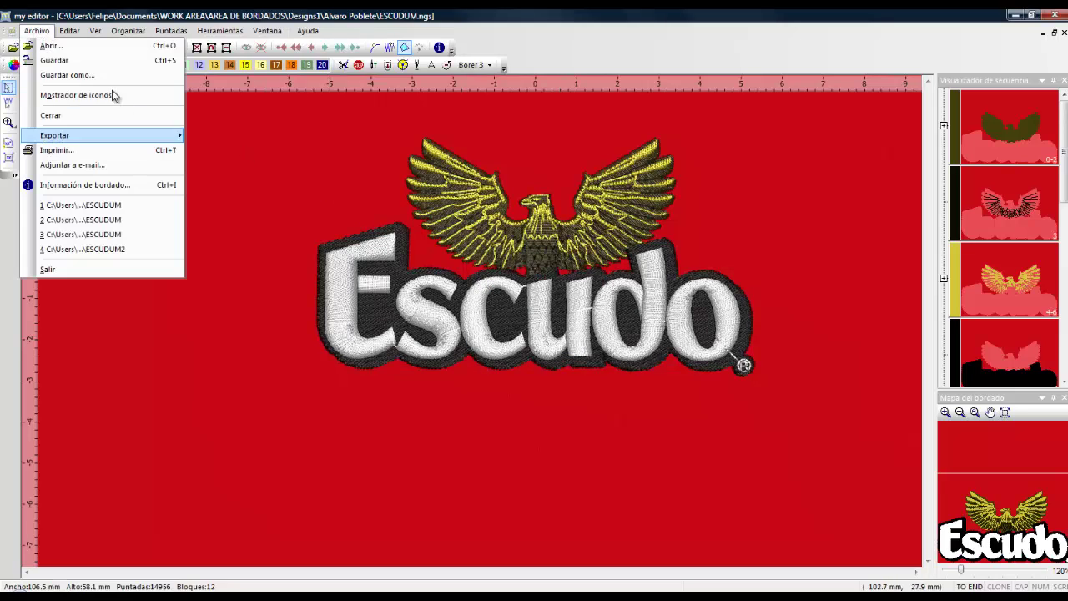
click(67, 75)
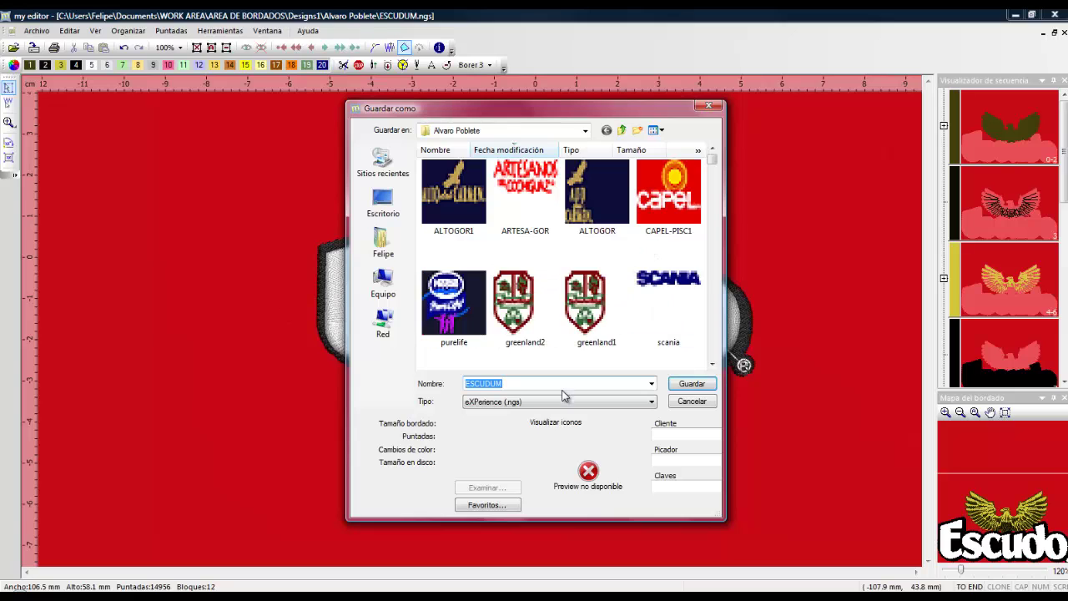
click(544, 402)
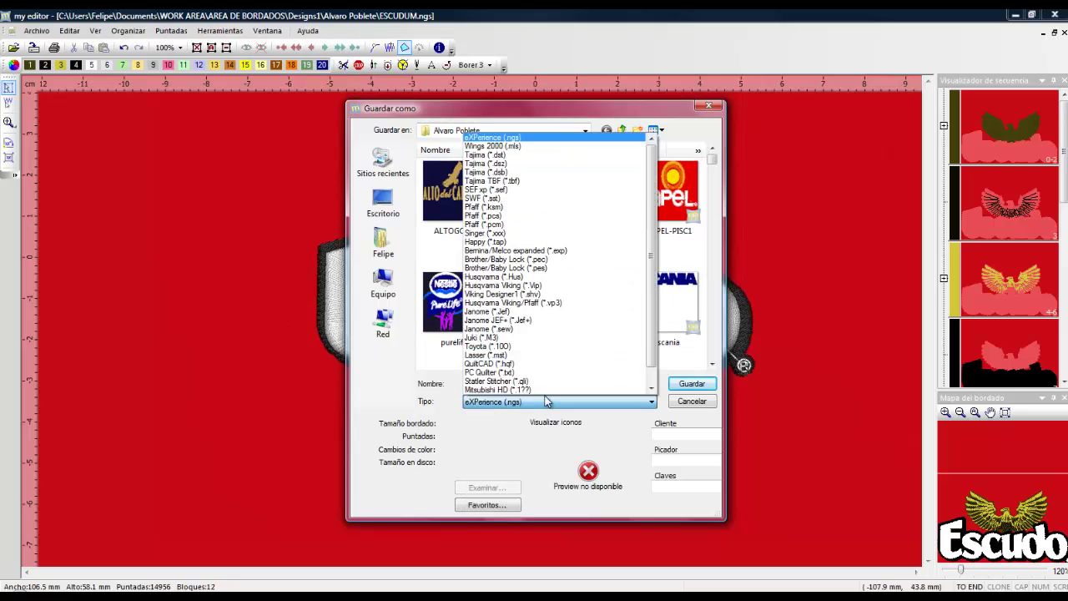
click(515, 155)
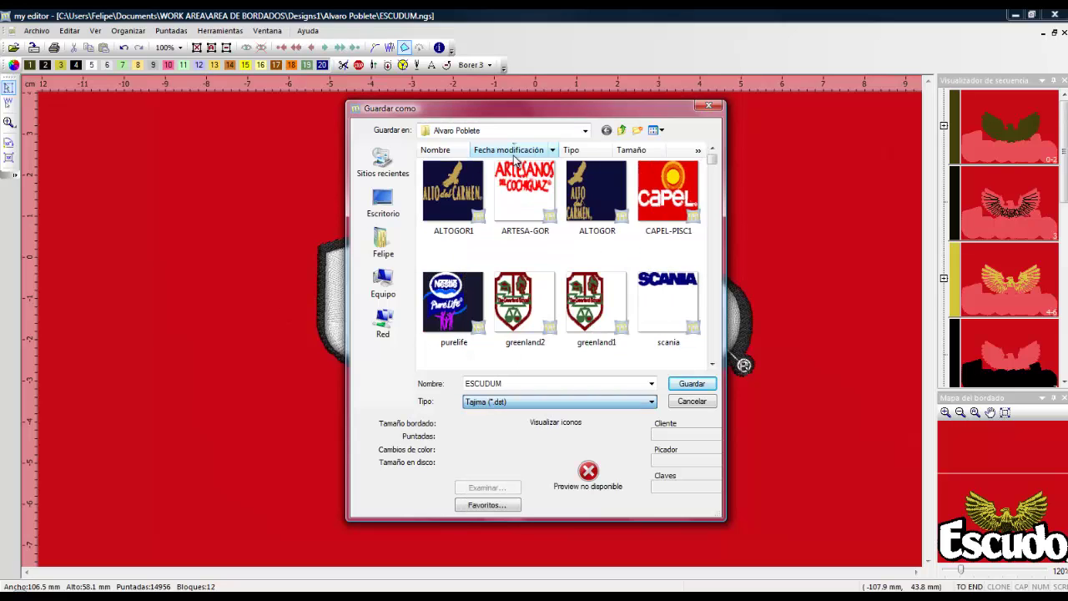
click(703, 388)
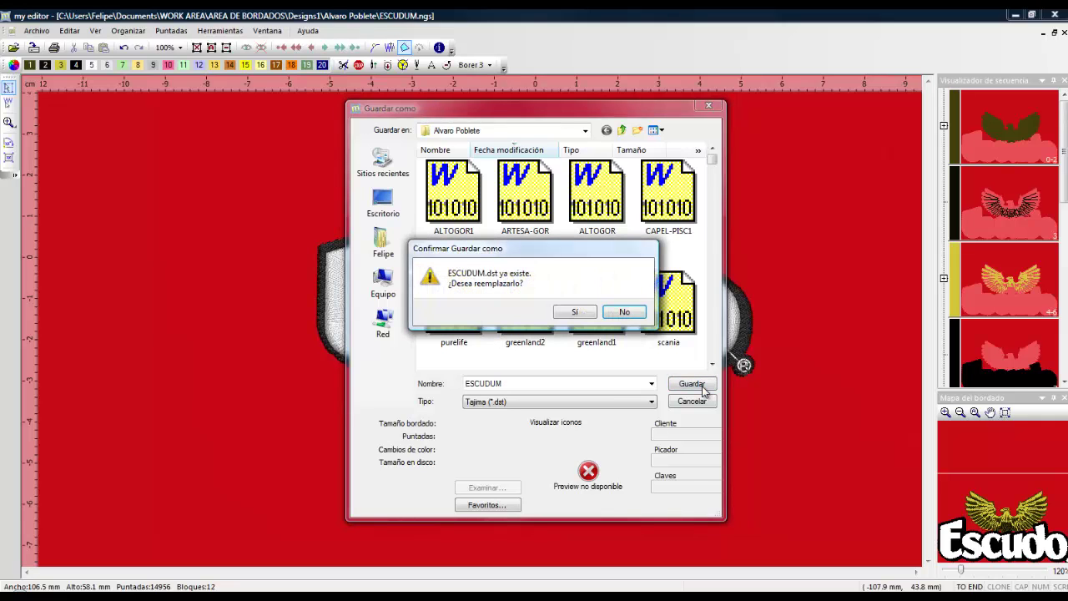
click(575, 313)
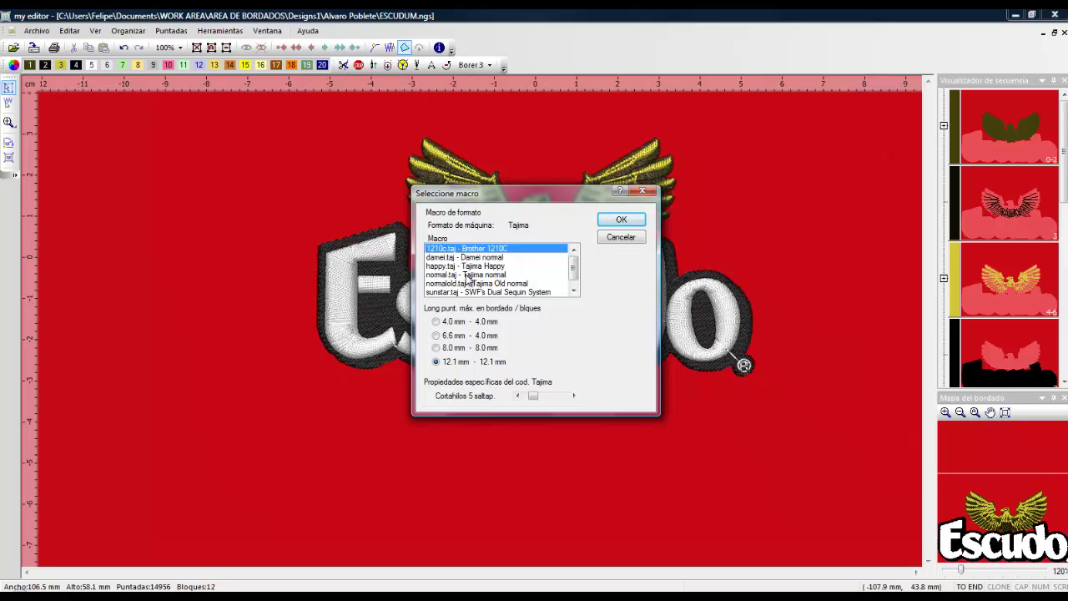
Choose the normal.taj - Tajima normal machine macro for the DST file and finish saving it
click(468, 276)
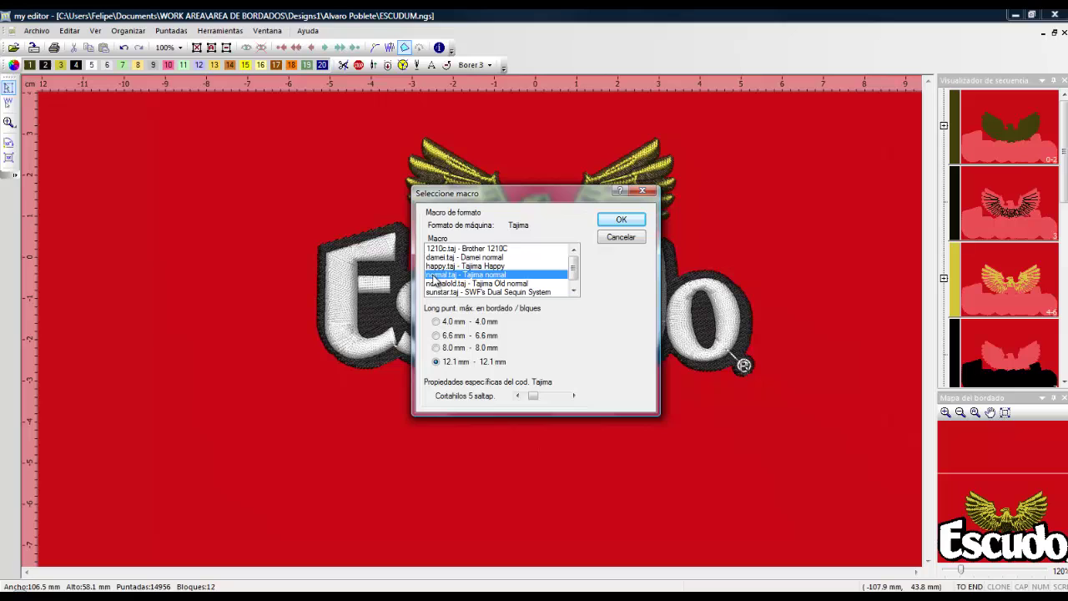
click(619, 221)
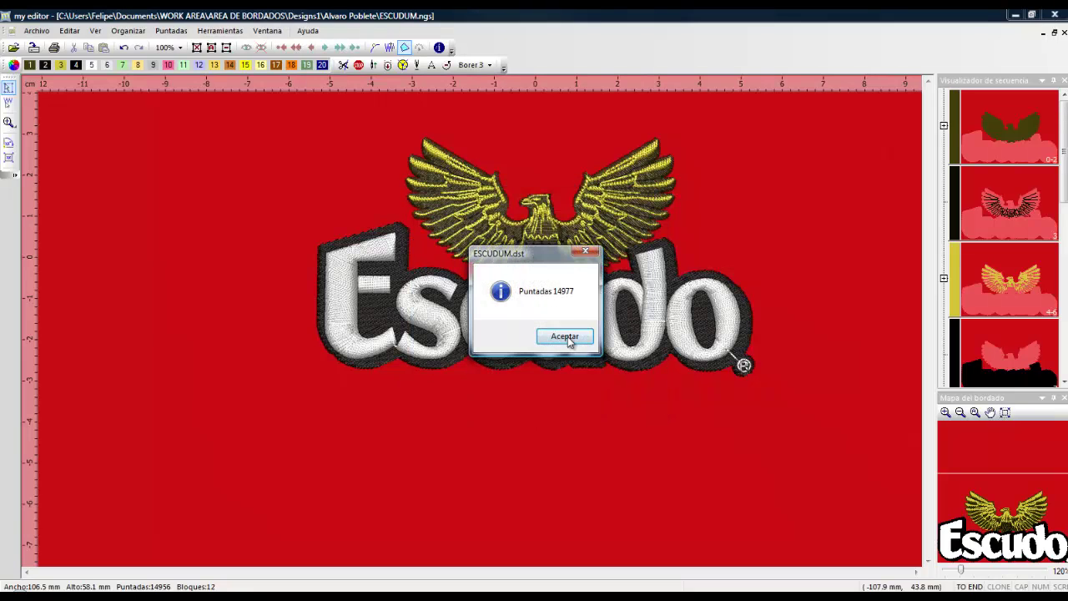
click(565, 336)
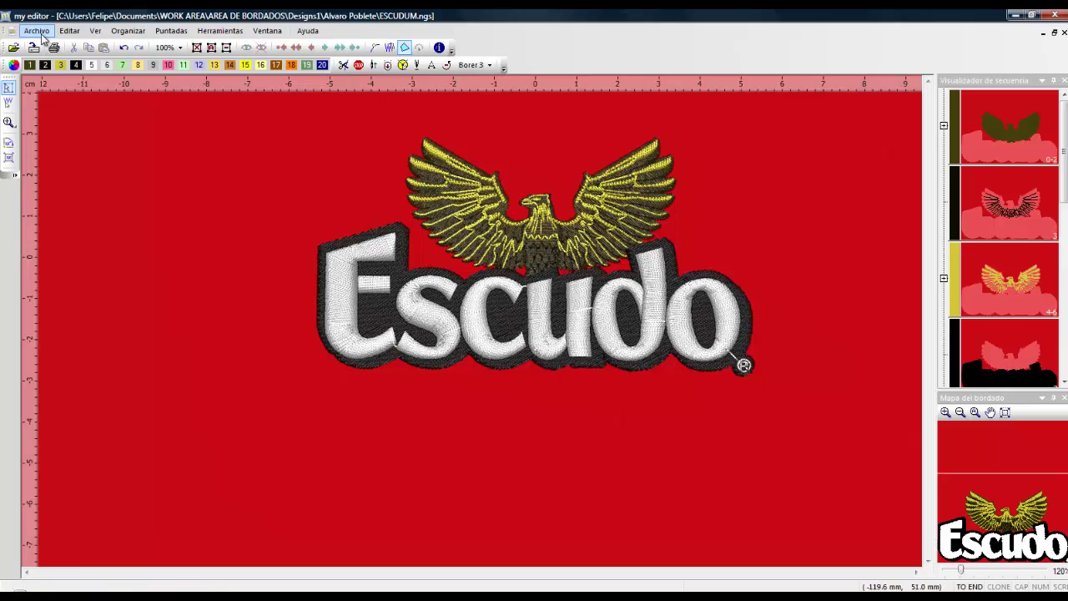
Save a copy of the design as ESCUDUM in the Bernina/Melco expanded (*.exp) format with the bernina.exp - Bernina macro
click(38, 33)
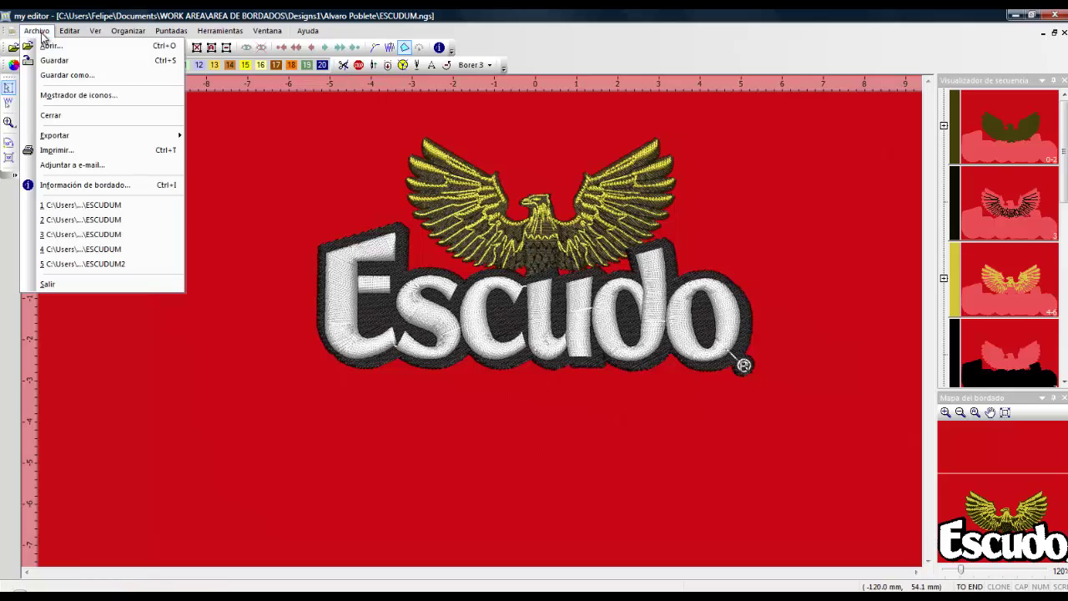
click(63, 75)
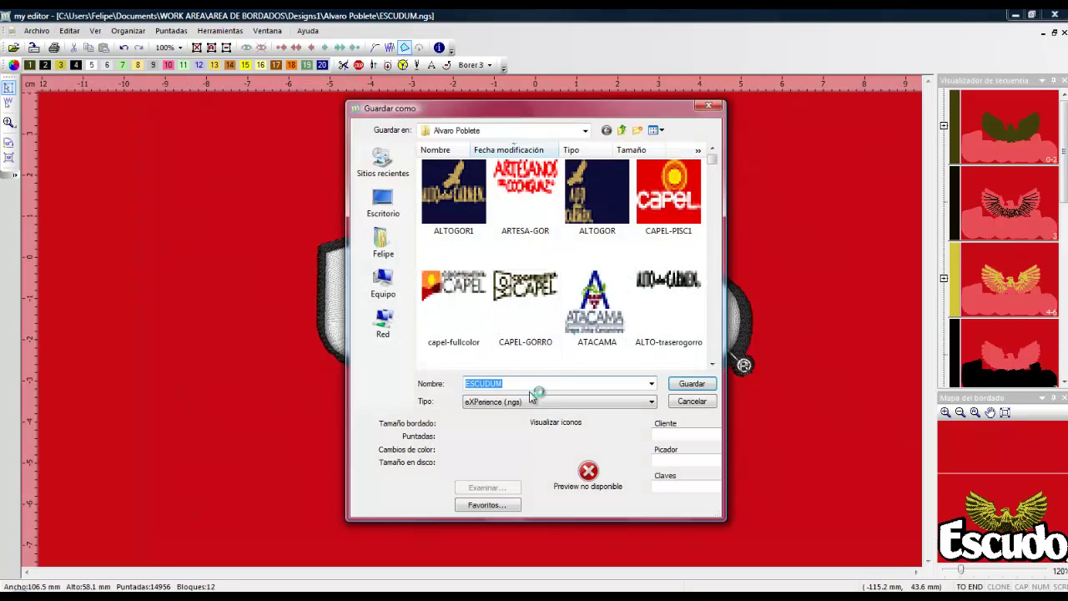
click(520, 404)
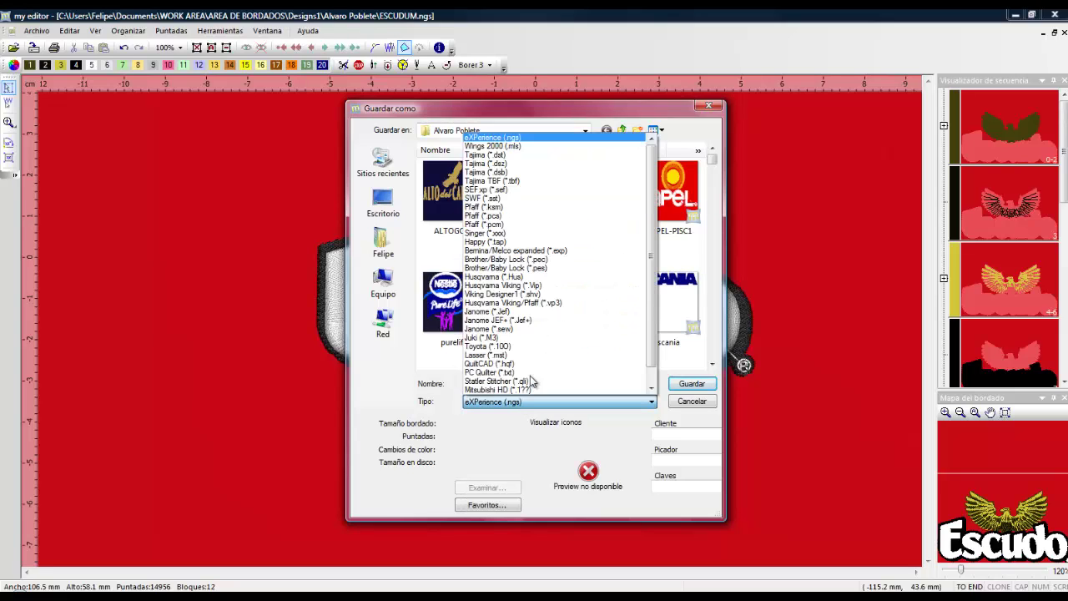
click(534, 254)
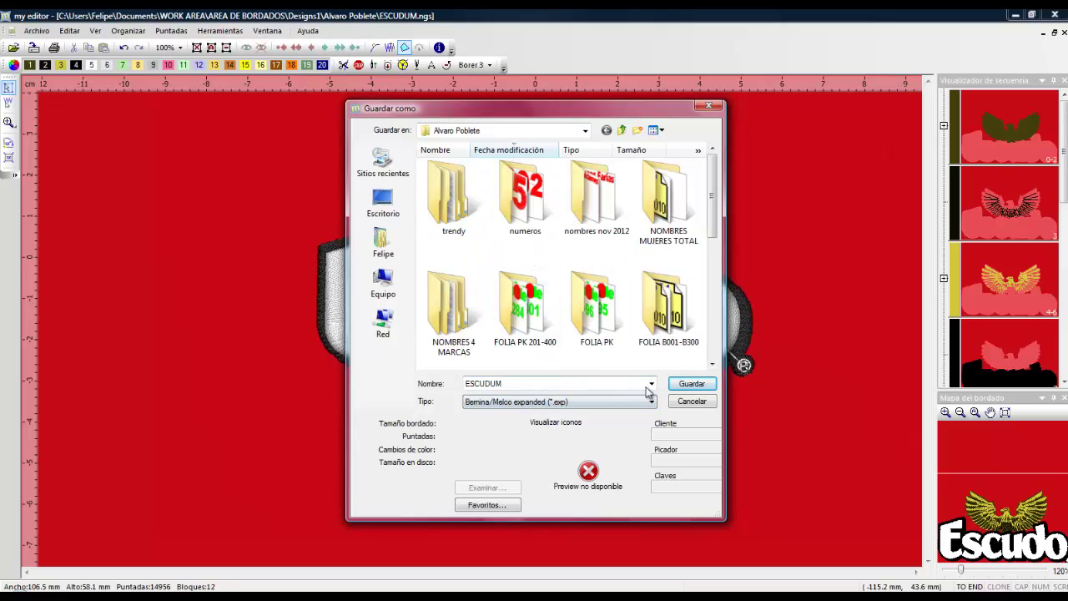
click(686, 385)
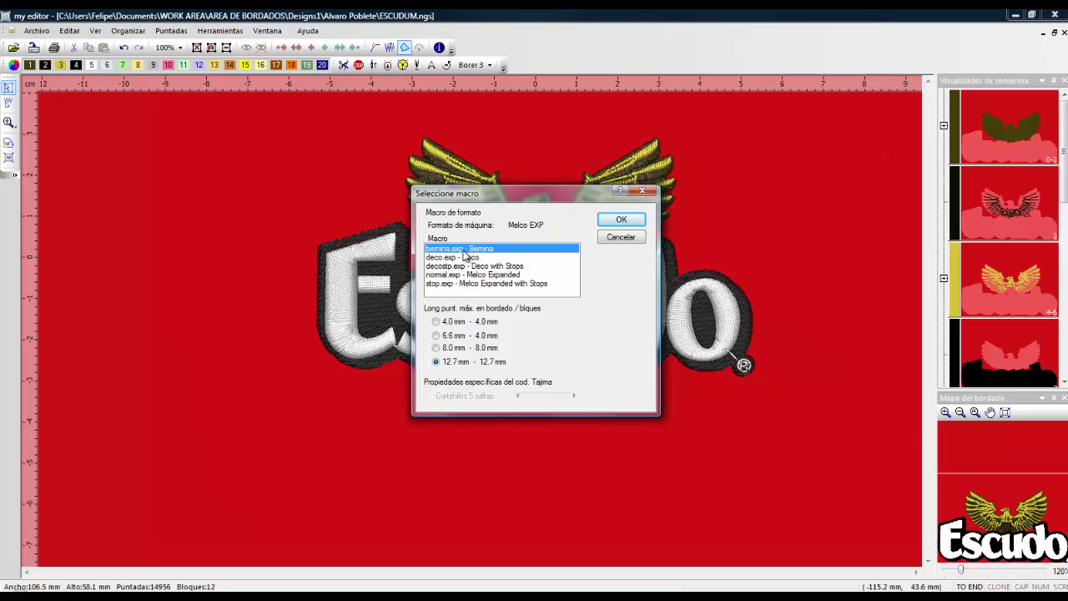
click(618, 222)
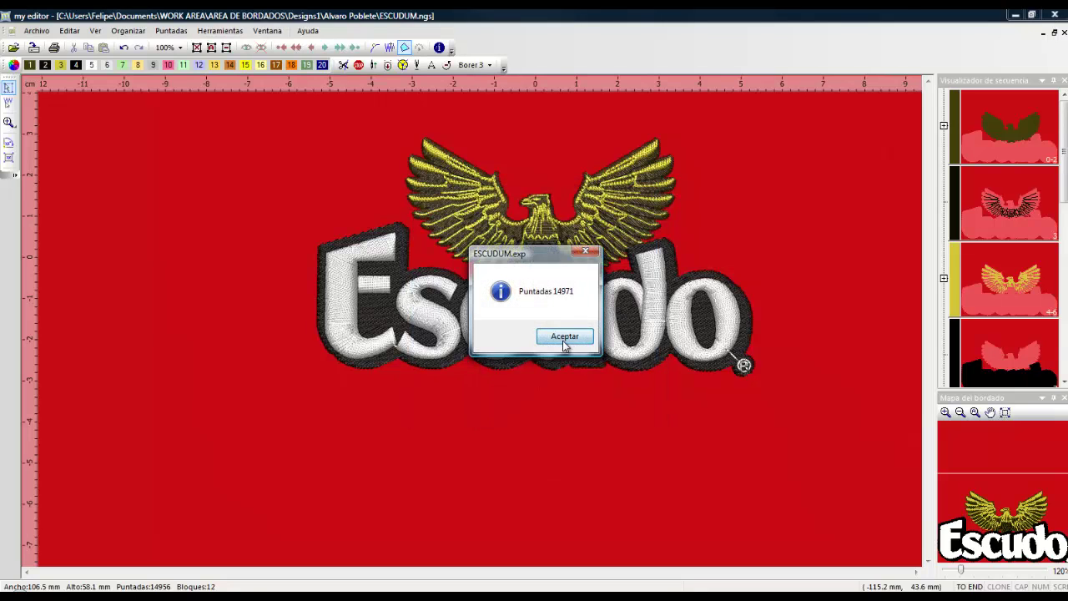
click(565, 337)
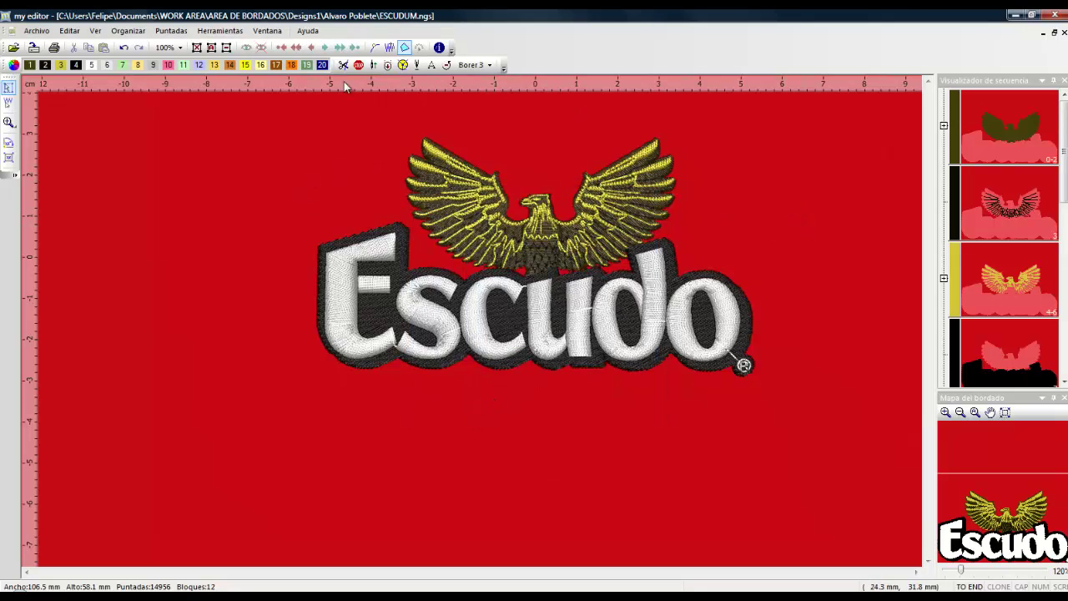
Print the design sheet with Adobe PDF and save it as ESCUDUM in the Documentos folder
click(53, 48)
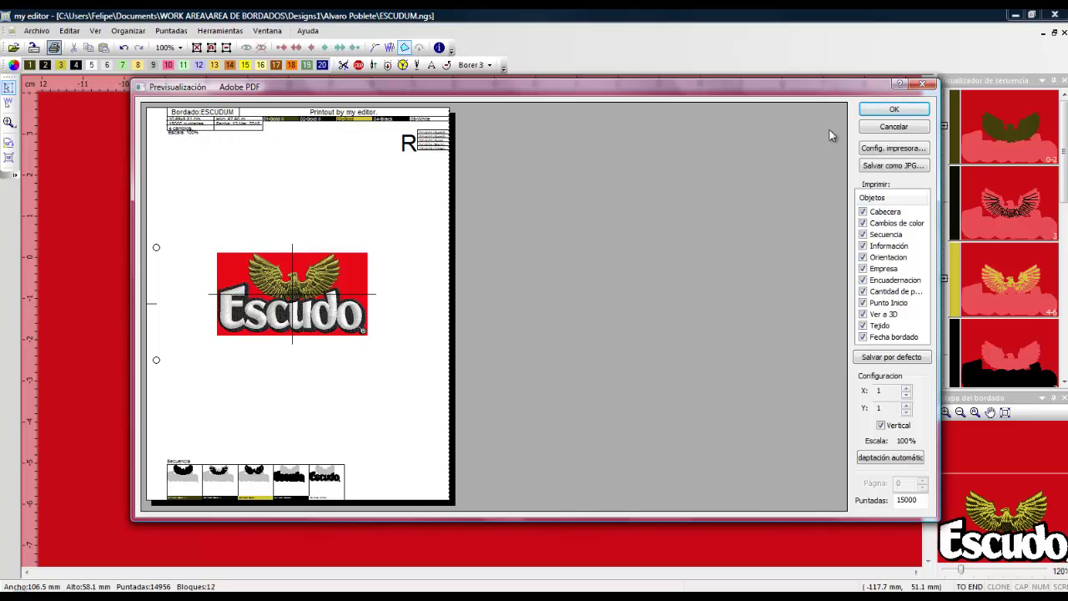
click(893, 112)
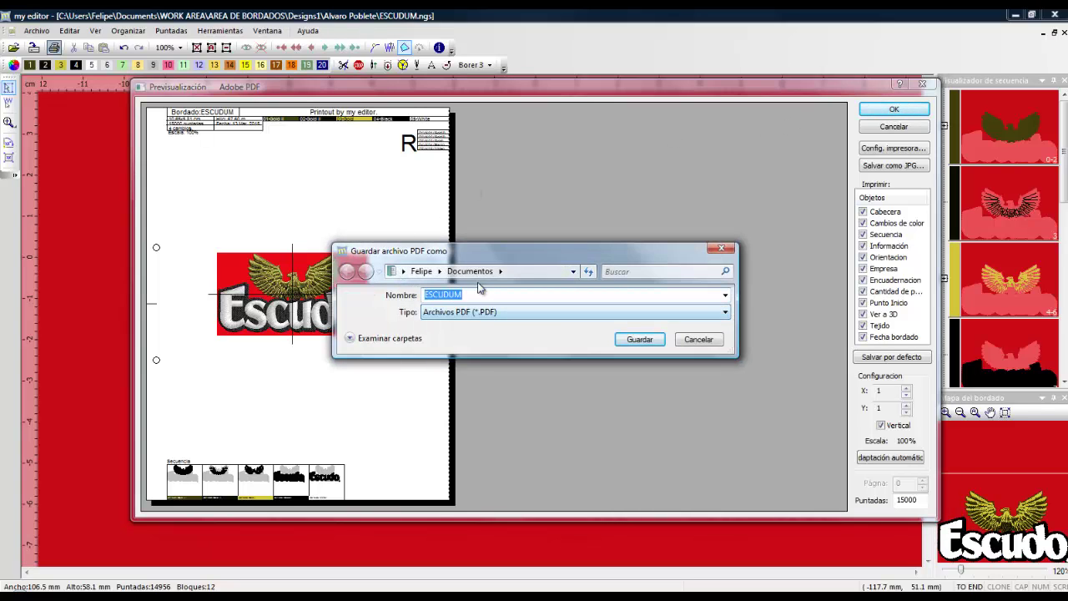
click(650, 343)
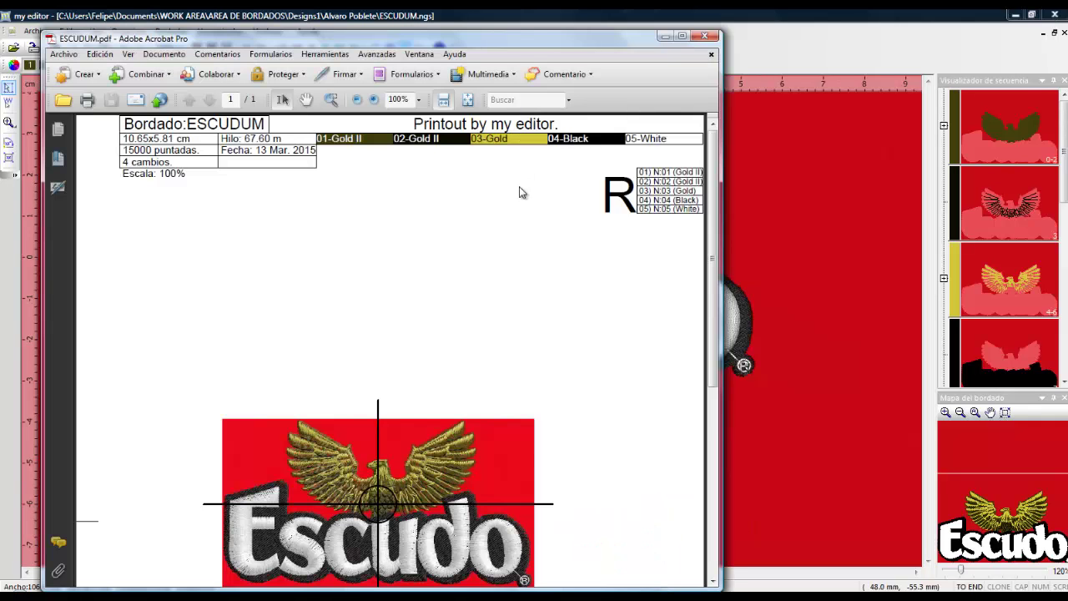
Examine the printed ESCUDUM.pdf in a maximized Adobe Acrobat Pro window, from the header data and thread colors to the embroidery and color sequence
double_click(528, 46)
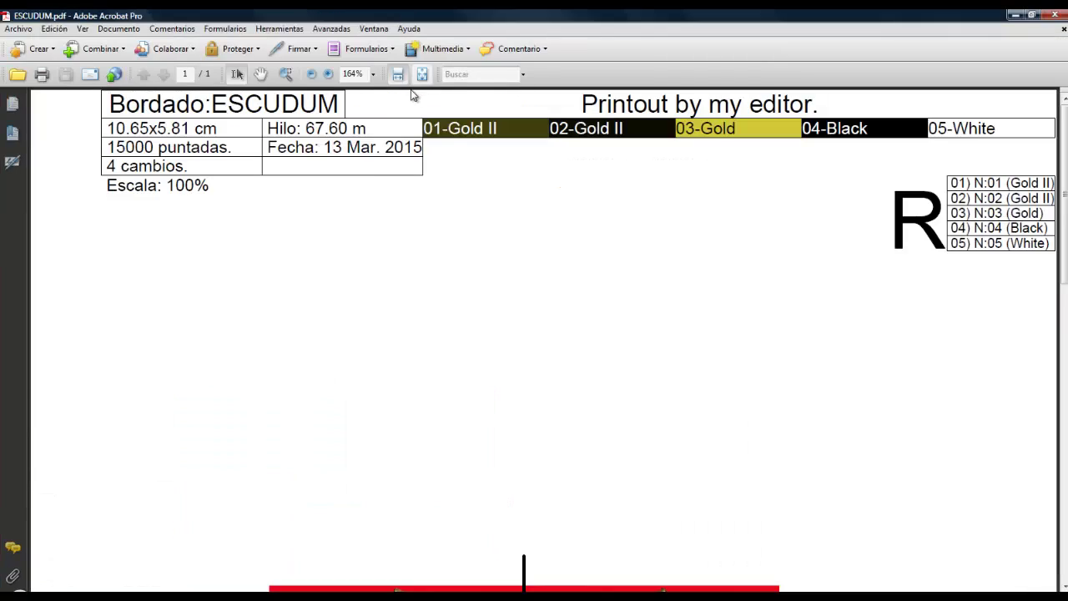
click(310, 74)
click(310, 74)
click(310, 74)
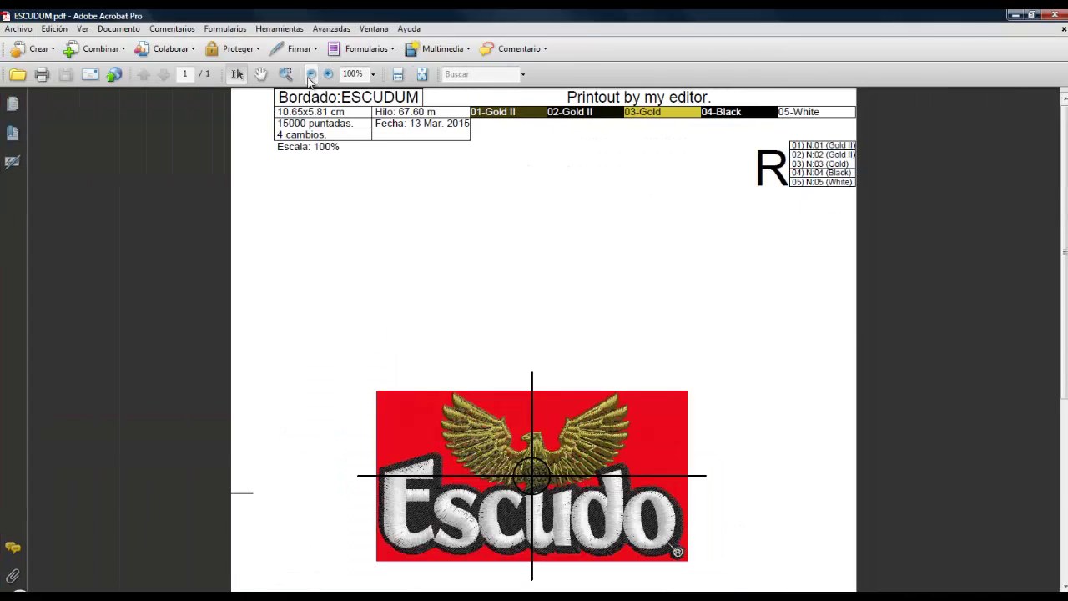
click(310, 74)
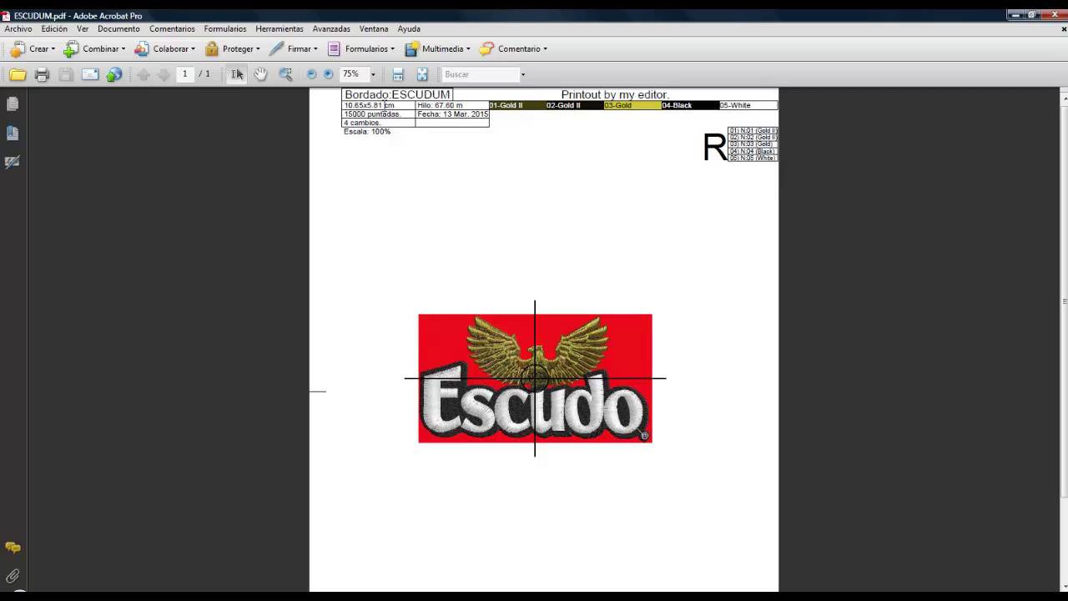
click(329, 74)
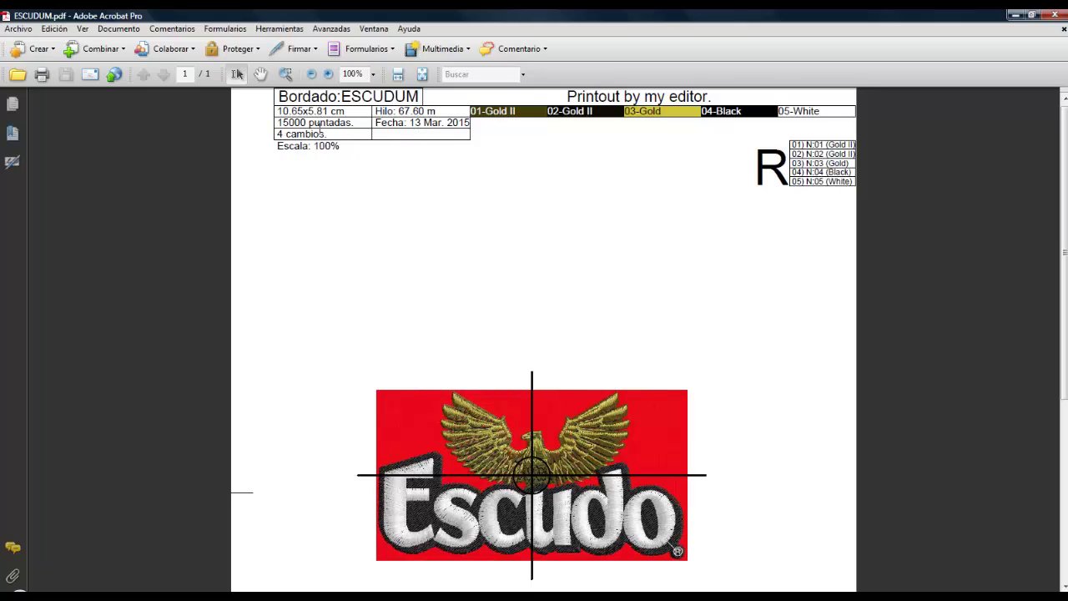
scroll(501, 305, down, 3)
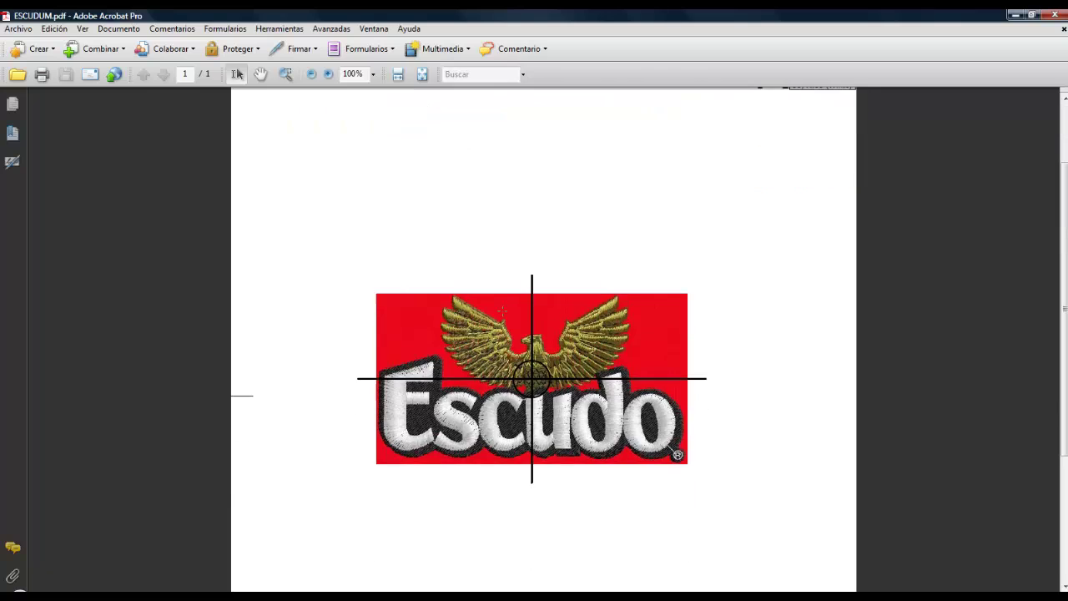
scroll(501, 311, down, 6)
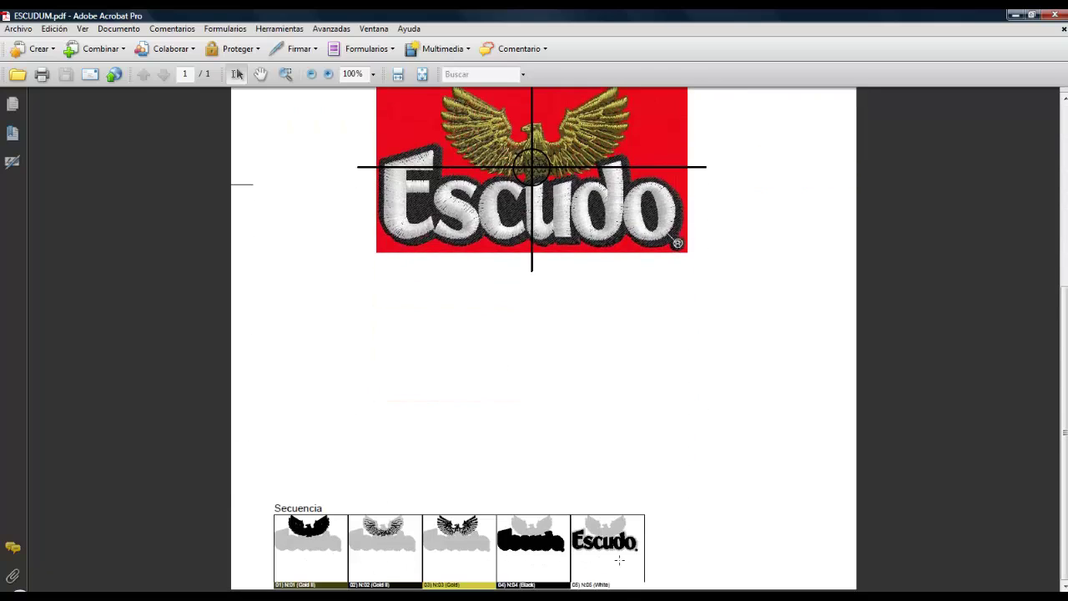
scroll(609, 522, up, 4)
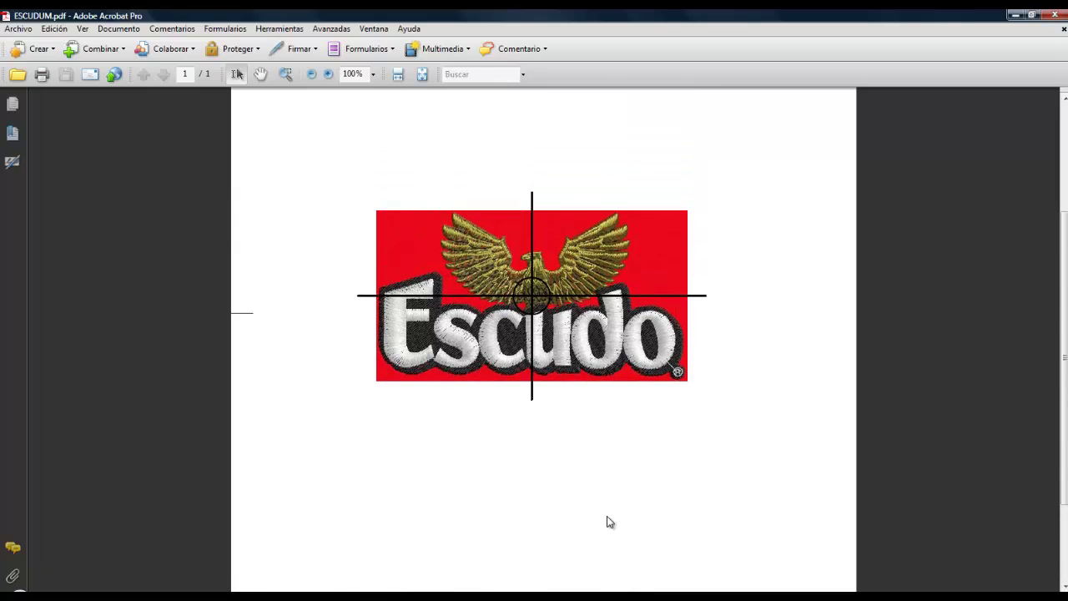
Zoom the ESCUDUM.pdf printout out to 61.7% to view the whole page, from the header to the color sequence
scroll(609, 521, up, 2)
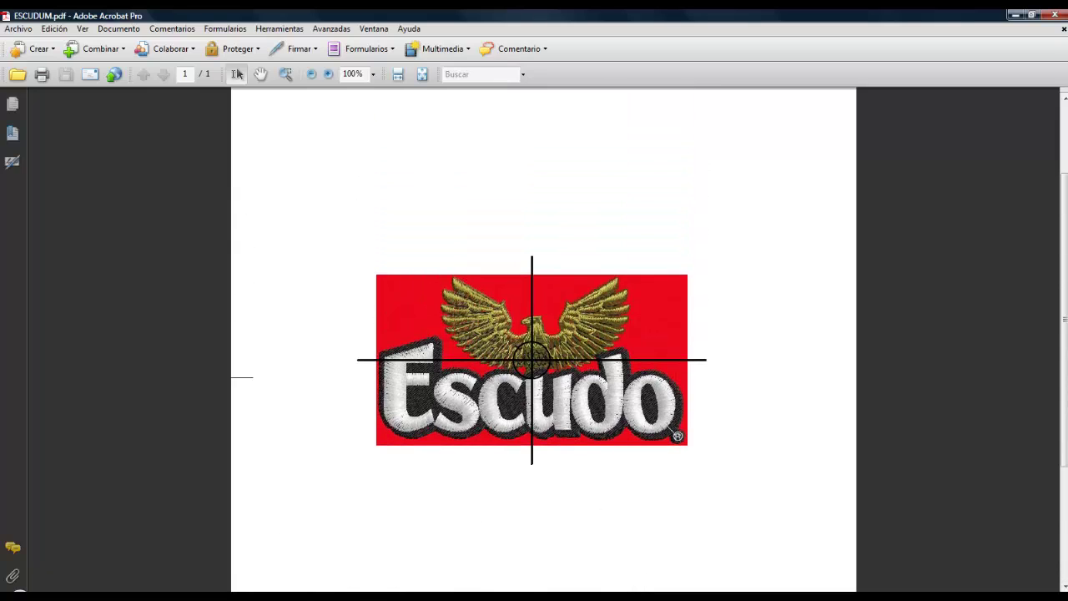
click(312, 74)
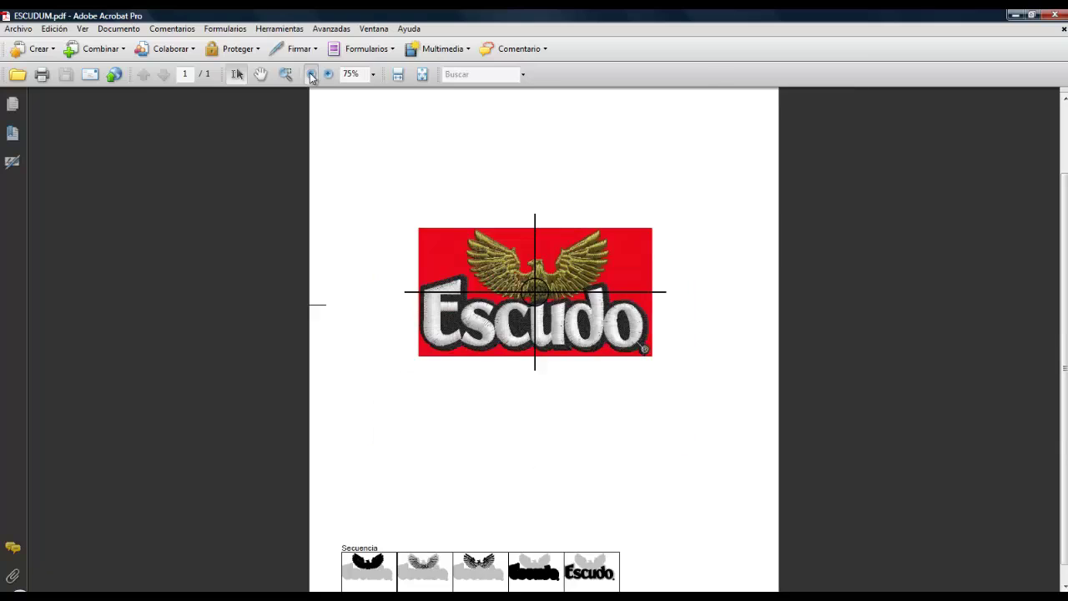
click(311, 74)
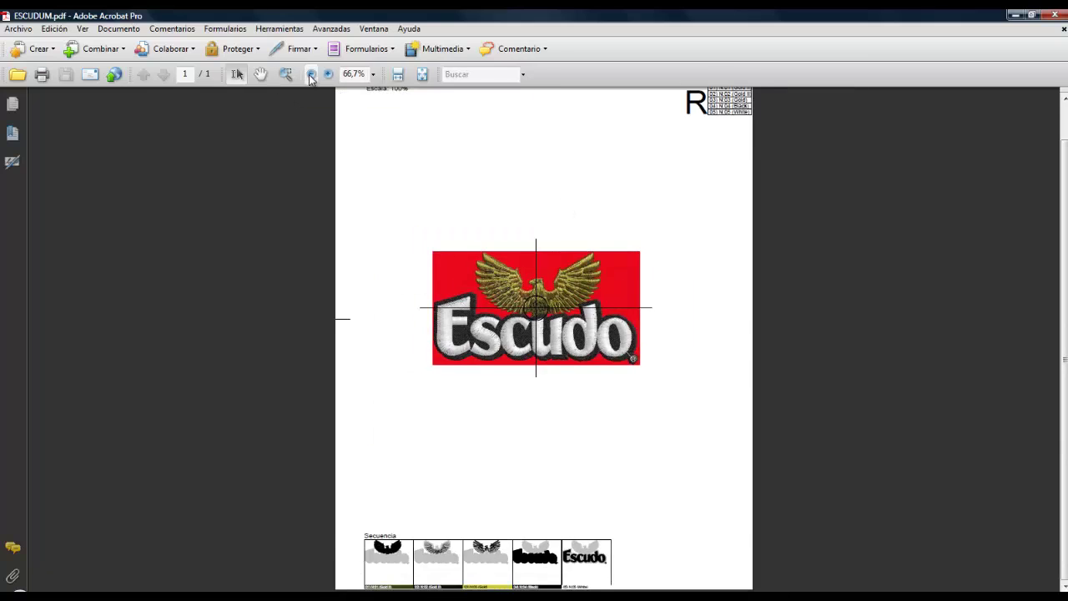
click(311, 74)
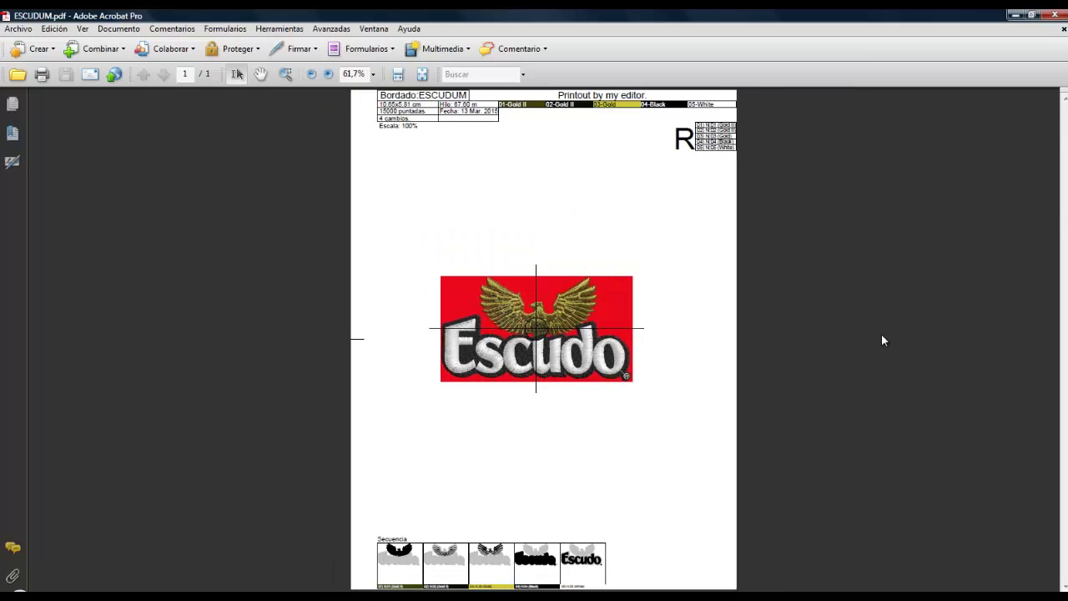
Close the ESCUDUM.pdf printout, return to my editor and enlarge the Escudo embroidery in the design view
click(1054, 15)
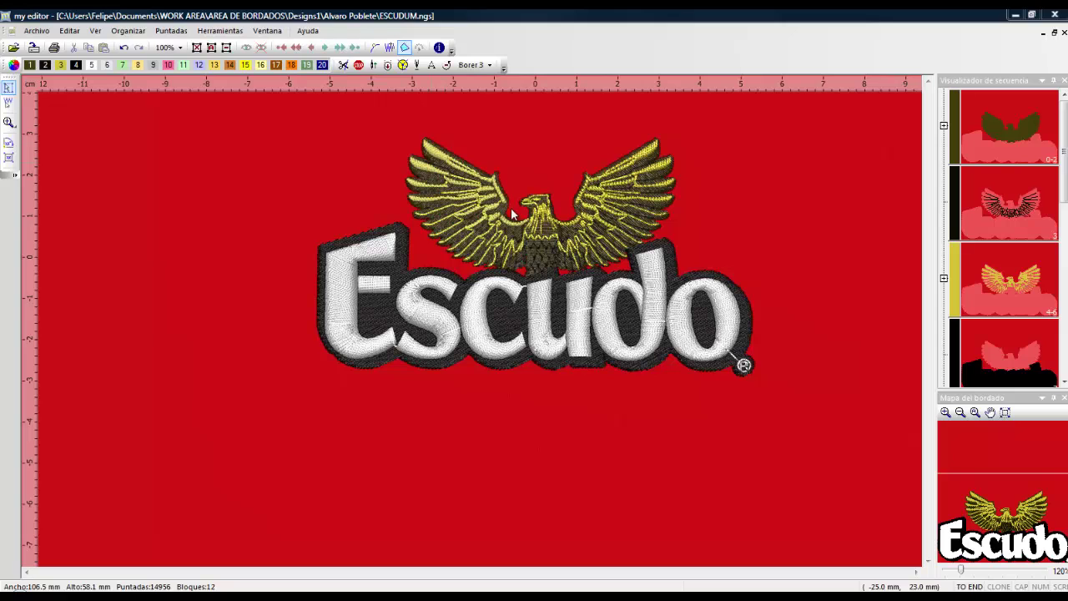
scroll(605, 251, up, 2)
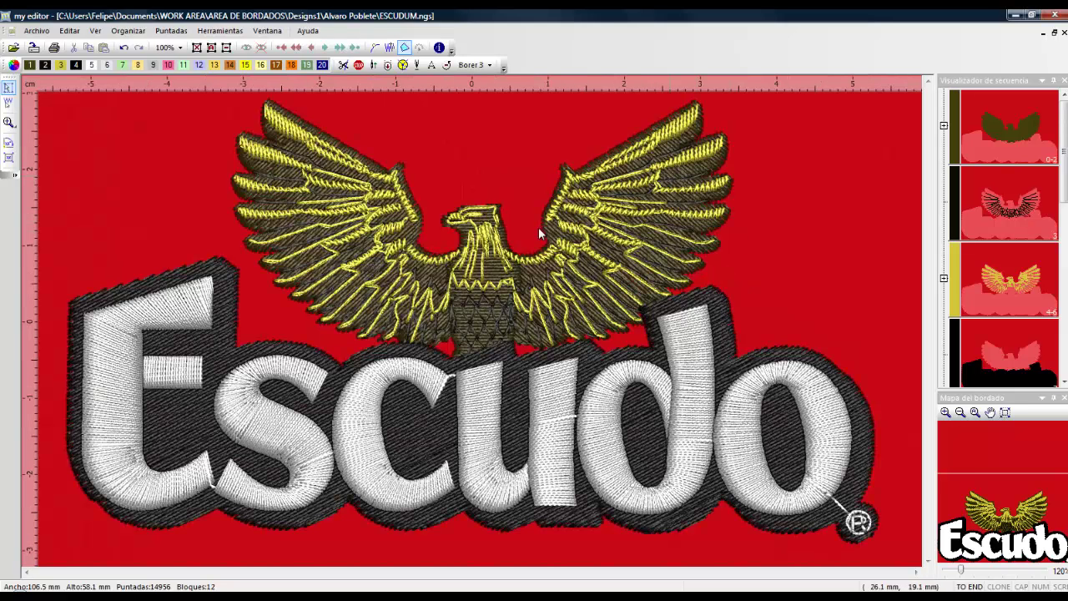